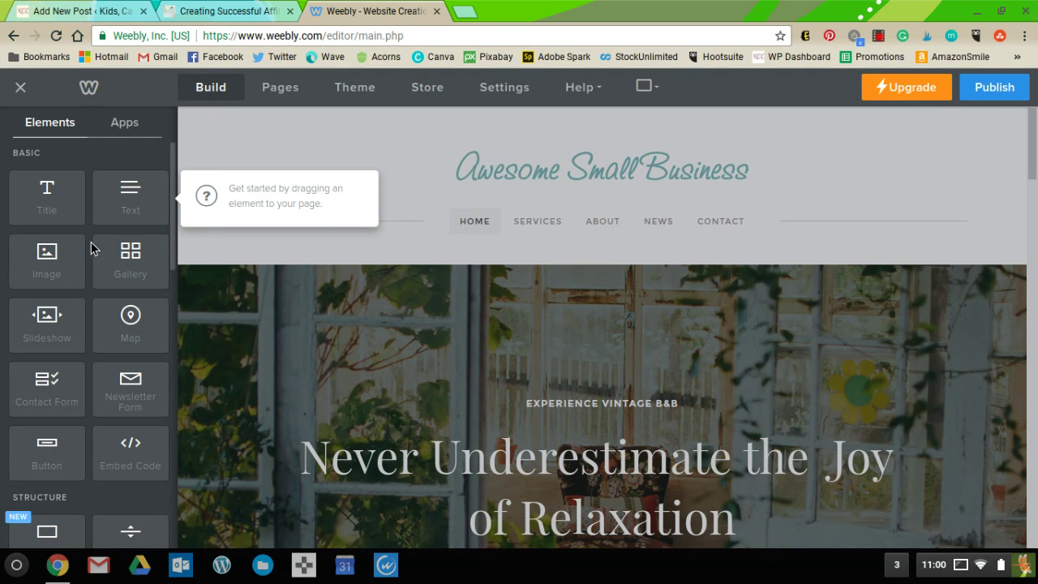
- Scroll through the home page and drop a Title element into the hero section
scroll(85, 317, "down", 3)
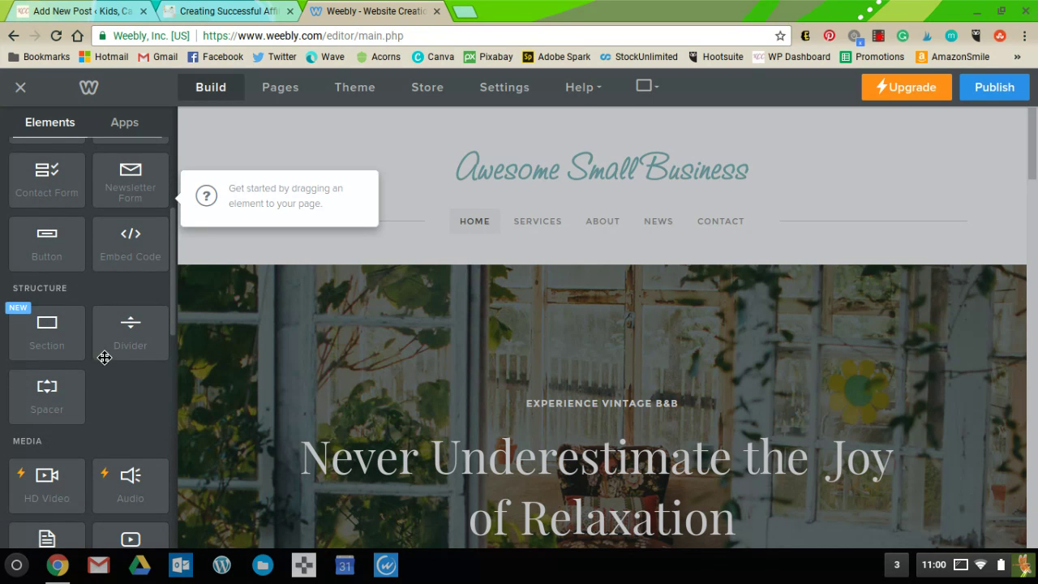
scroll(109, 375, "down", 2)
scroll(109, 375, "down", 1)
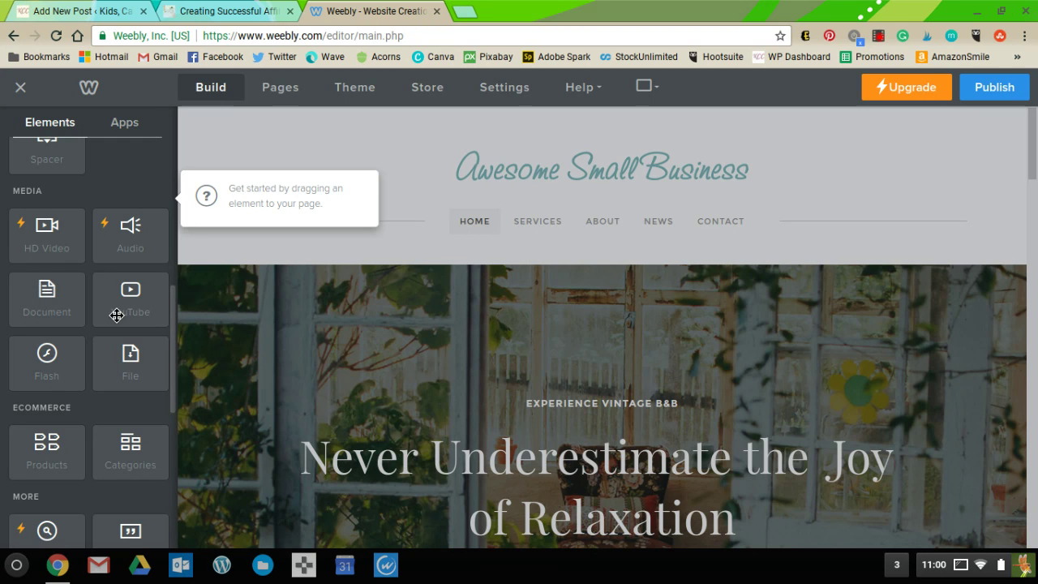
scroll(90, 351, "down", 1)
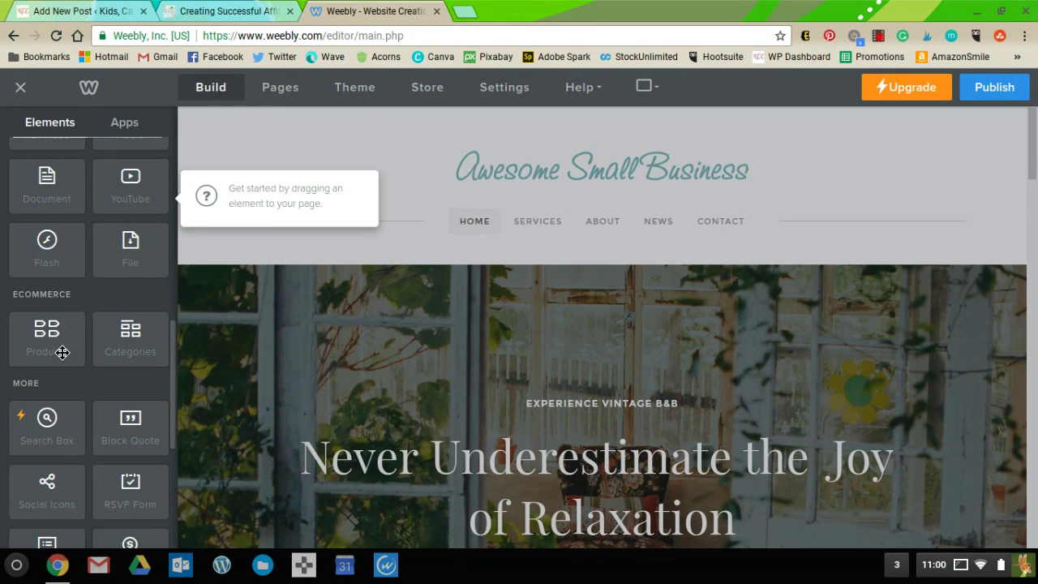
scroll(62, 352, "down", 2)
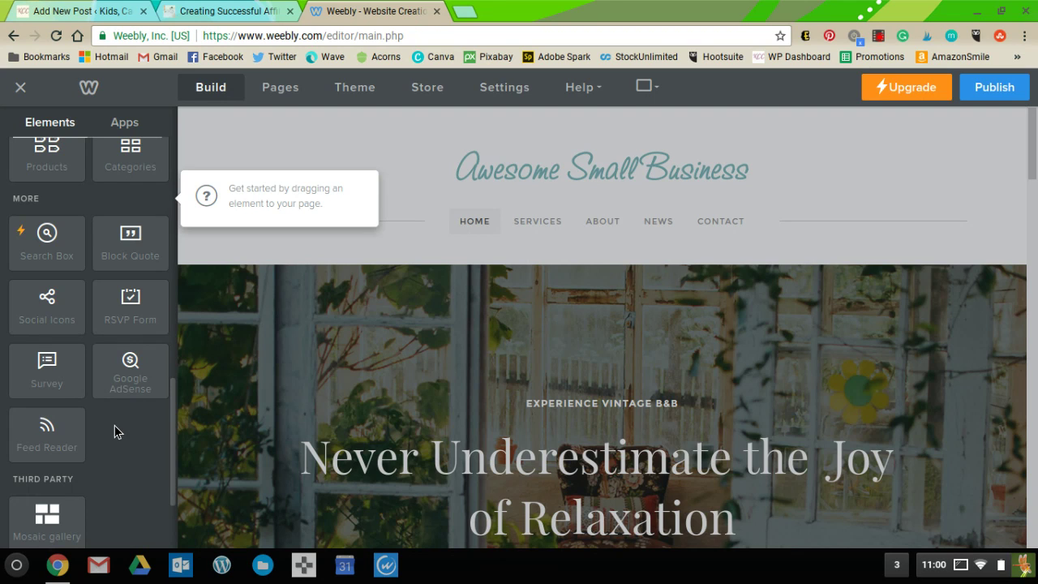
scroll(114, 425, "down", 2)
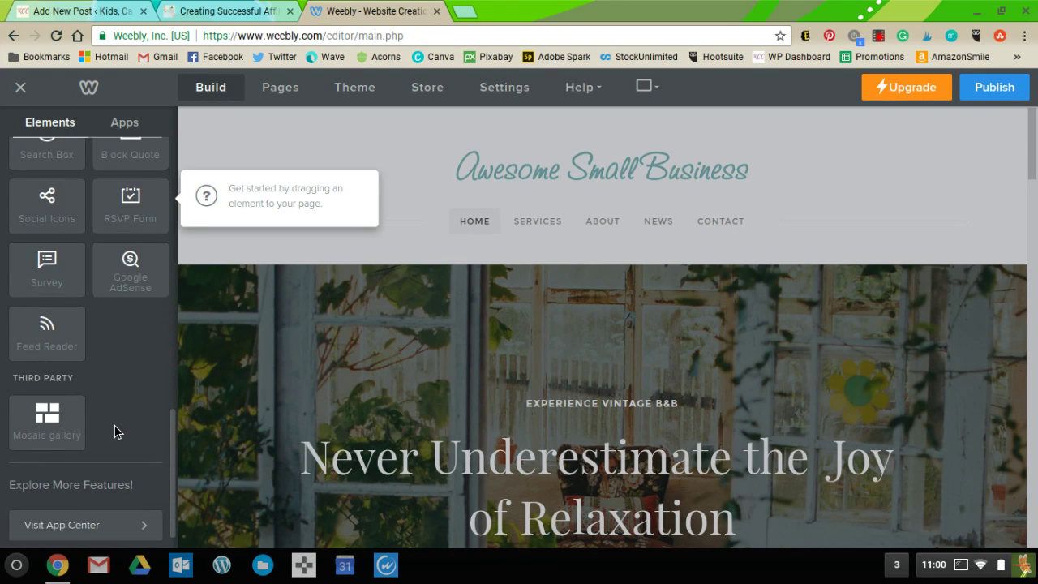
scroll(116, 410, "down", 1)
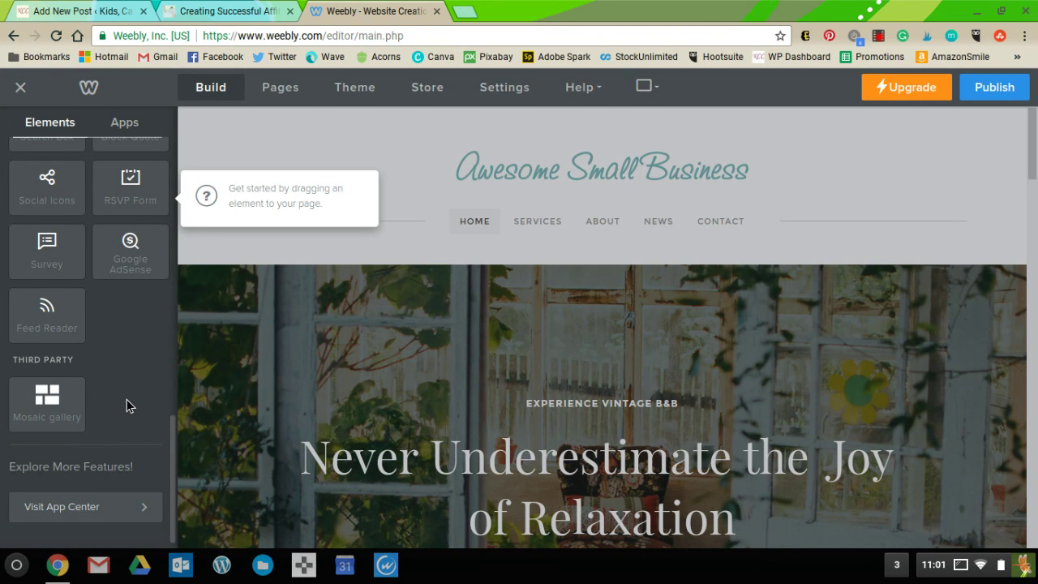
scroll(141, 391, "up", 10)
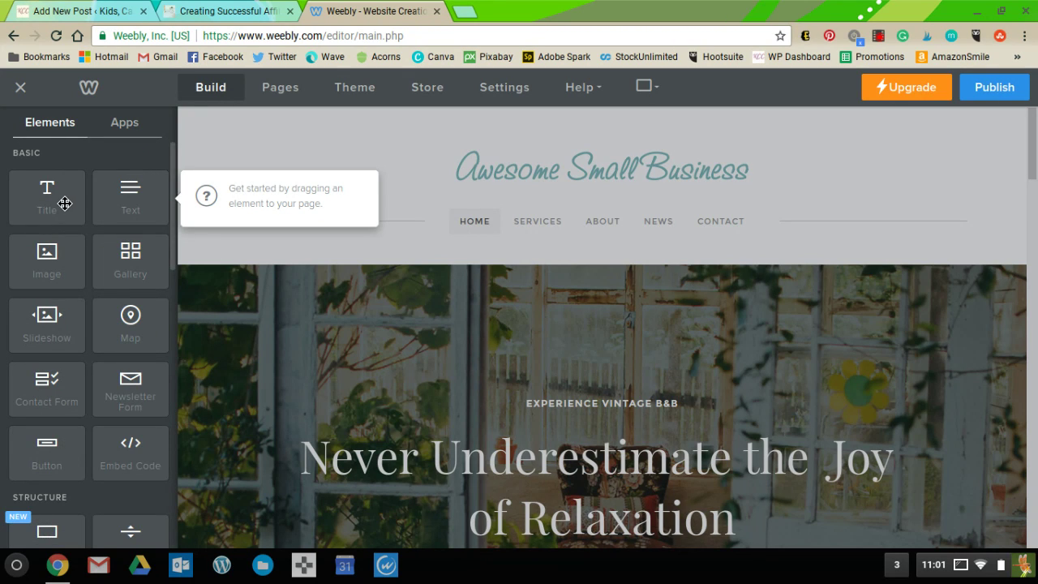
mouse_move(64, 204)
left_mouse_down()
mouse_move(251, 262)
mouse_move(381, 398)
left_mouse_up()
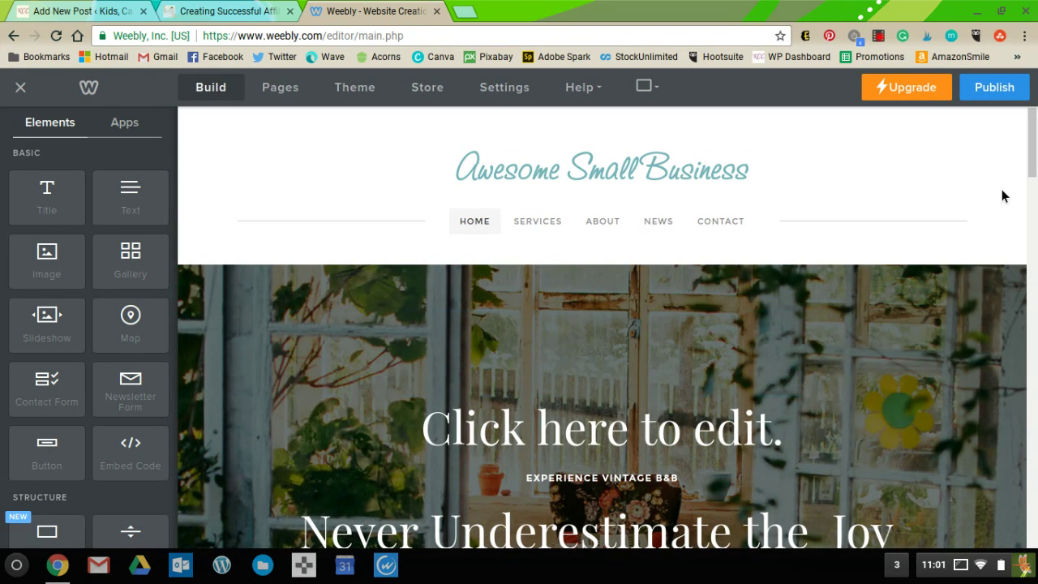
- Make the new title read 'Welcome to the Awesomest Small Business Around!'
left_click(623, 431)
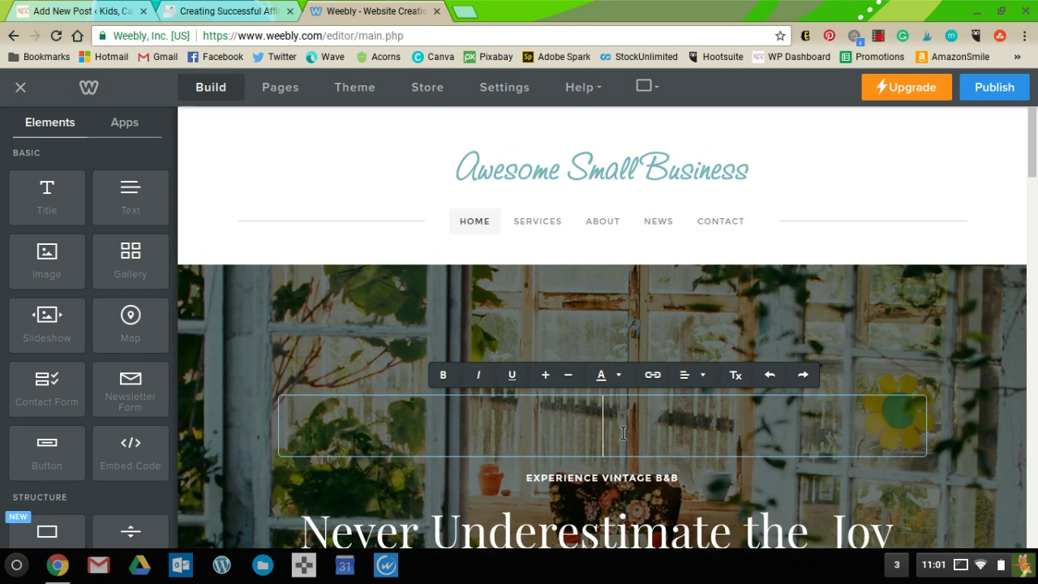
type("A")
key("BackSpace")
type("Welcome to")
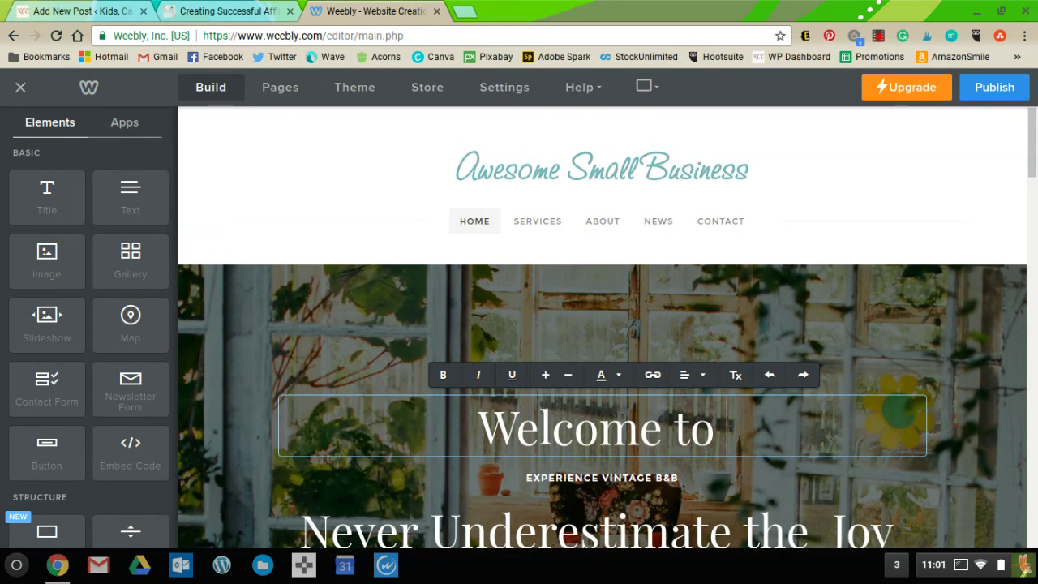
type(" t")
key("BackSpace")
type("the Aw")
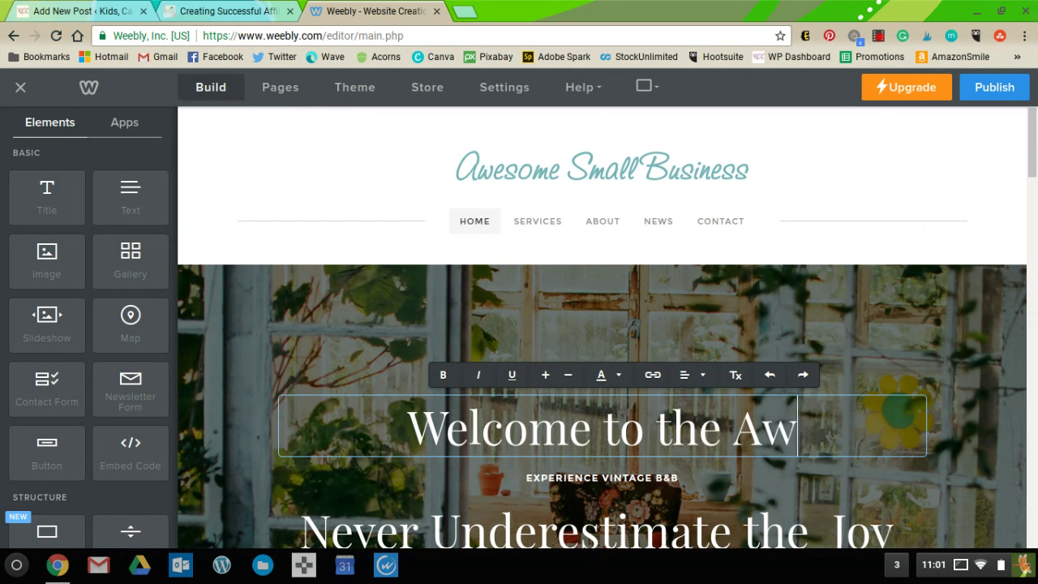
type("esomest Small Bu")
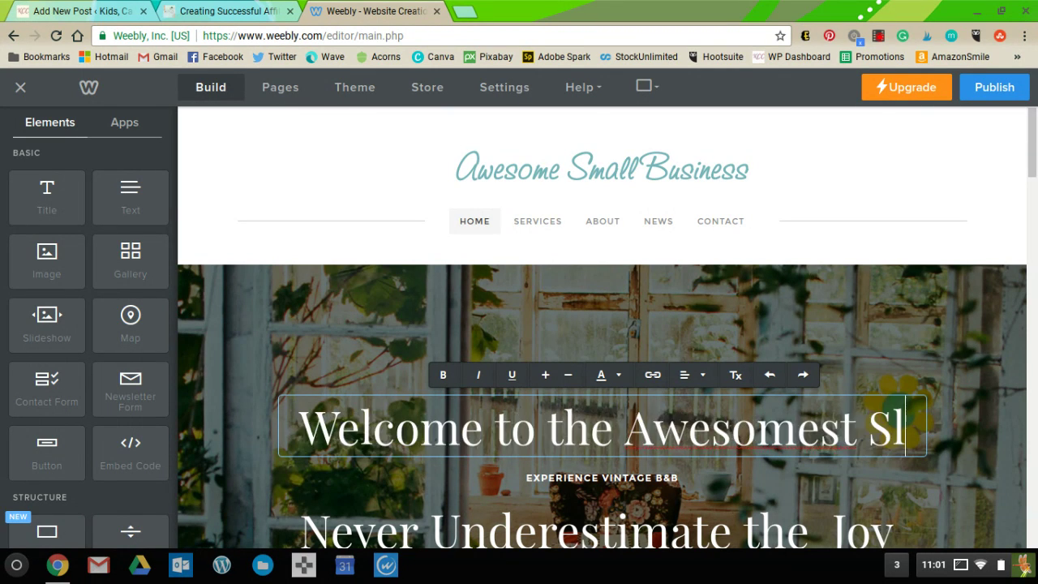
type("sine")
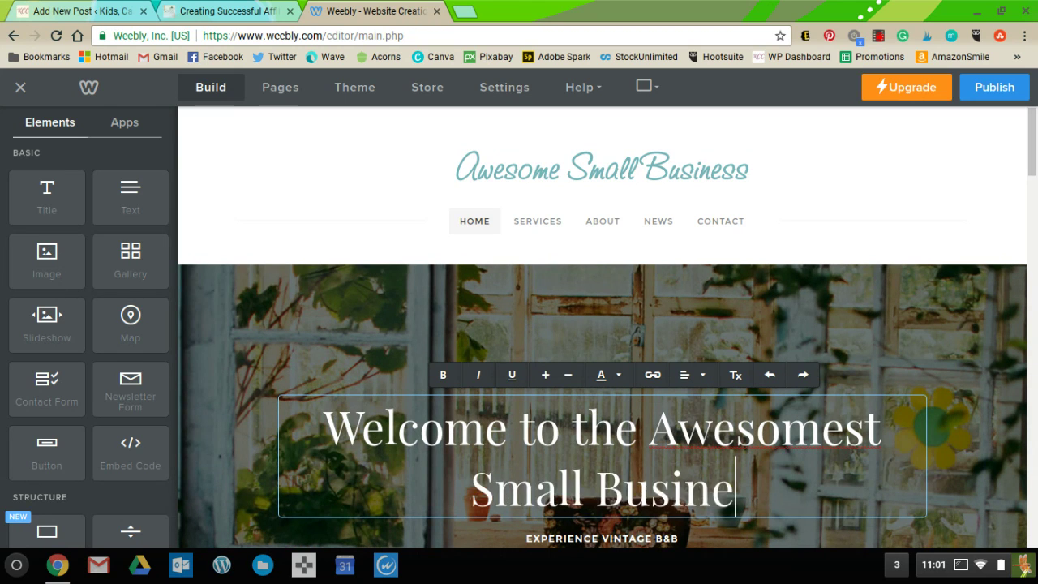
type("ss Around!")
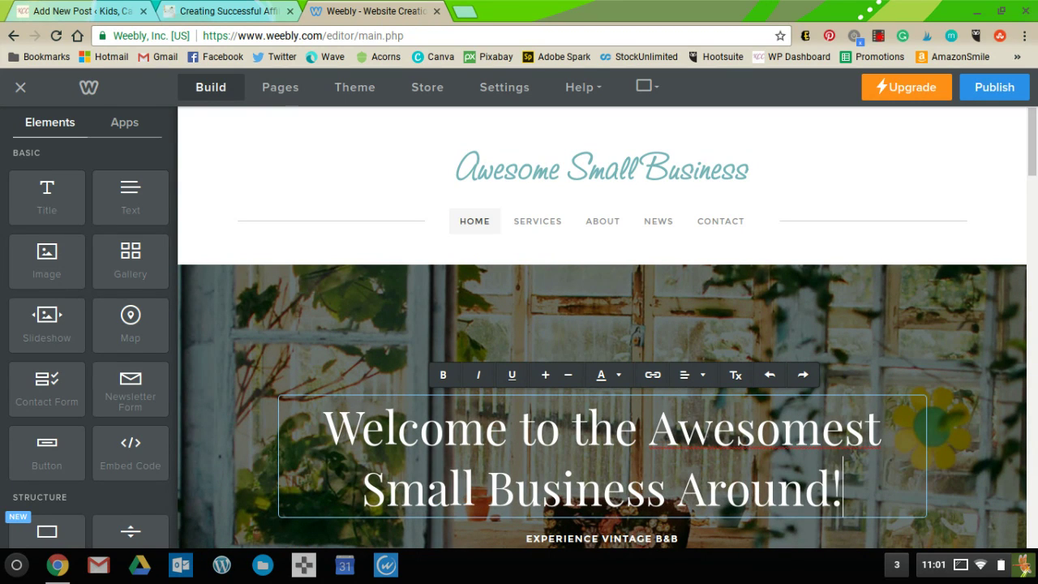
scroll(917, 371, "down", 4)
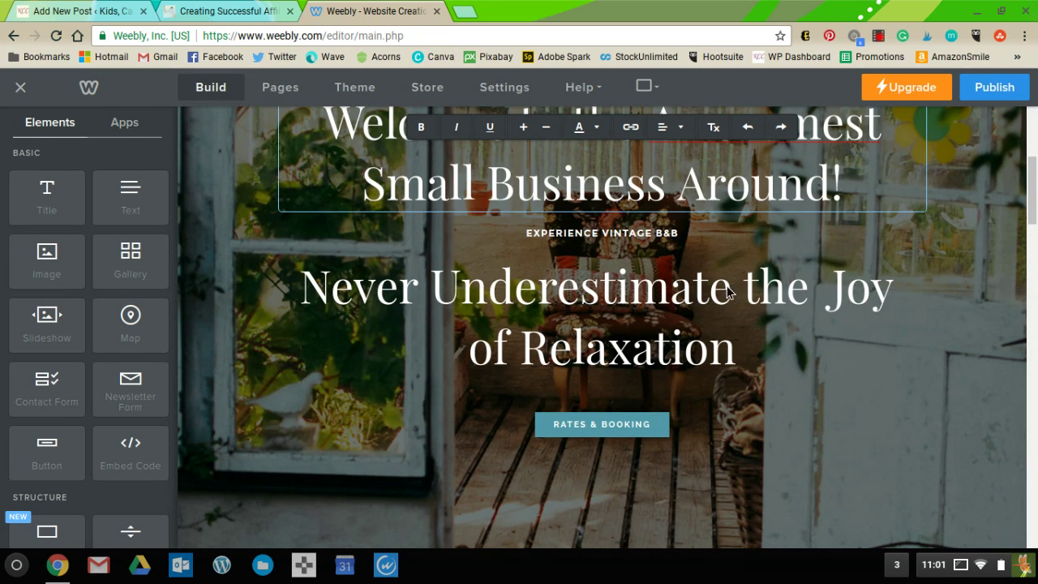
scroll(725, 290, "up", 4)
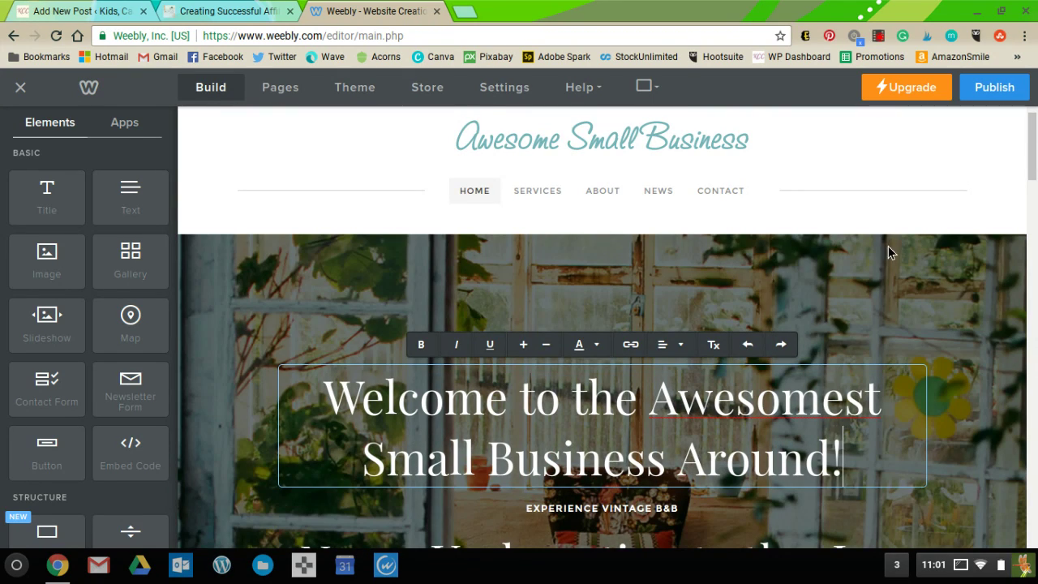
scroll(950, 297, "down", 4)
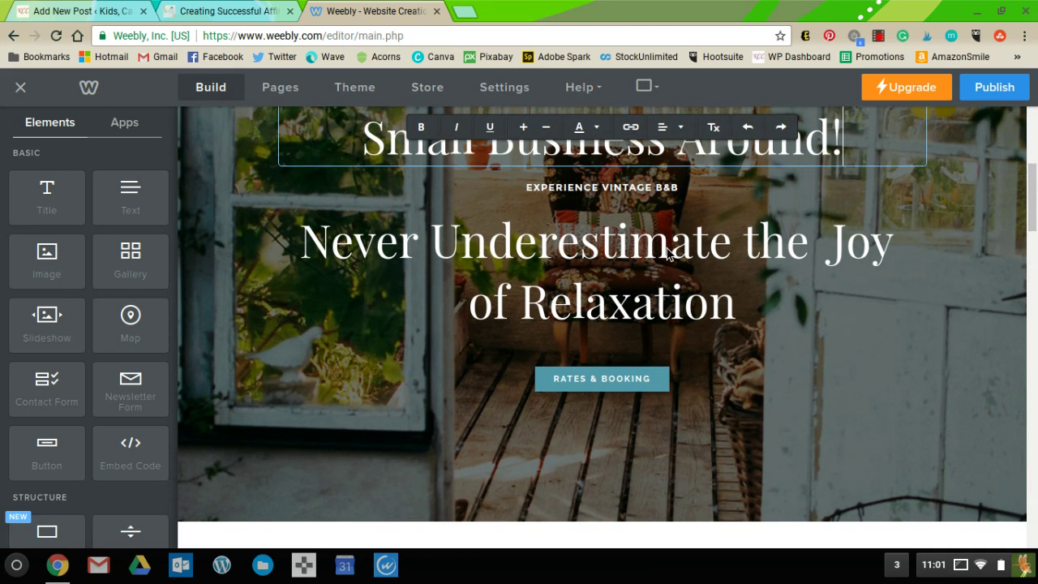
- Delete the 'Never Underestimate the Joy of Relaxation' headline from the hero
left_click(671, 255)
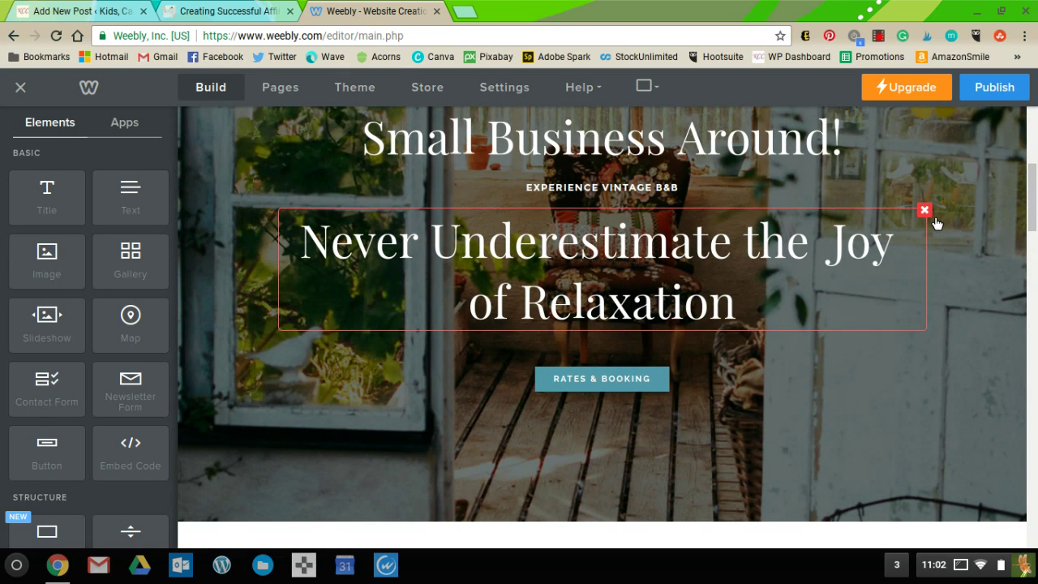
left_click(924, 210)
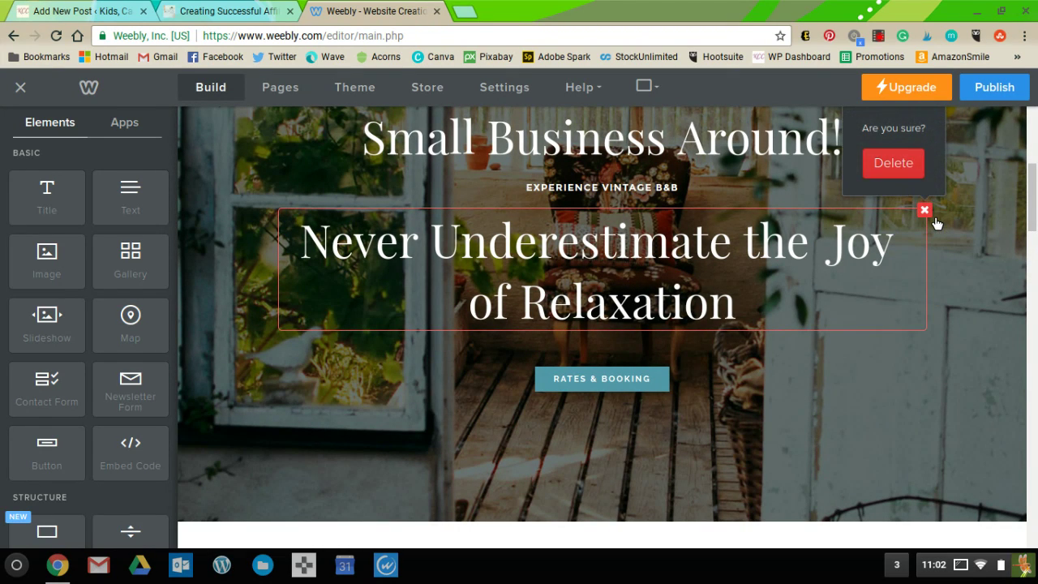
left_click(918, 166)
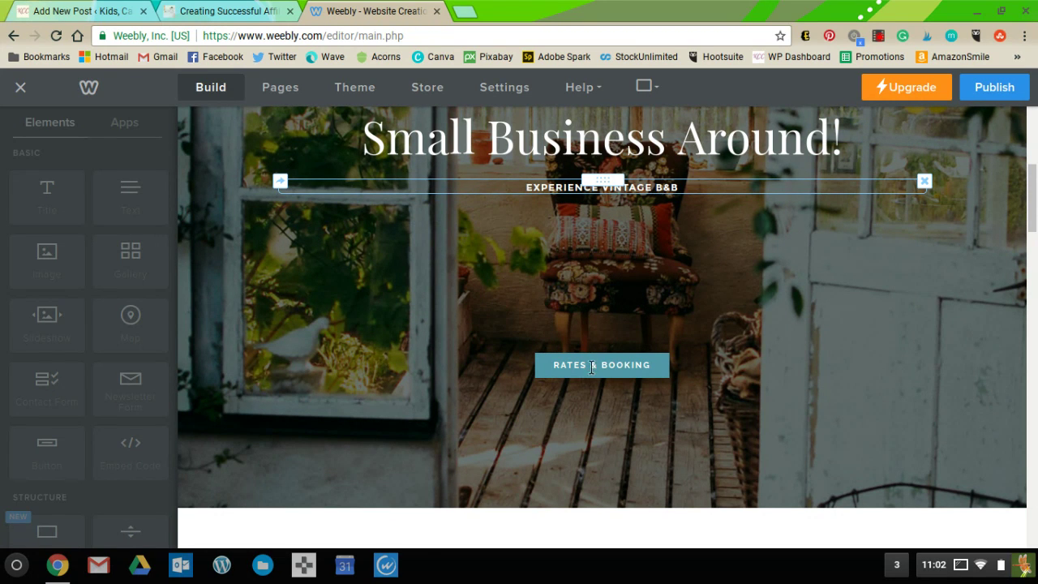
scroll(673, 202, "up", 2)
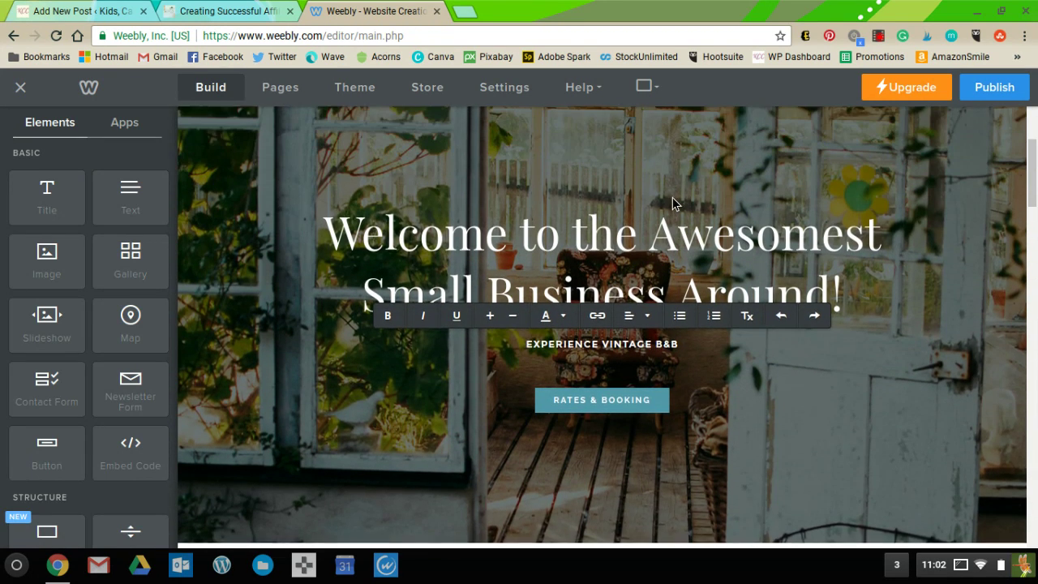
scroll(671, 204, "down", 1)
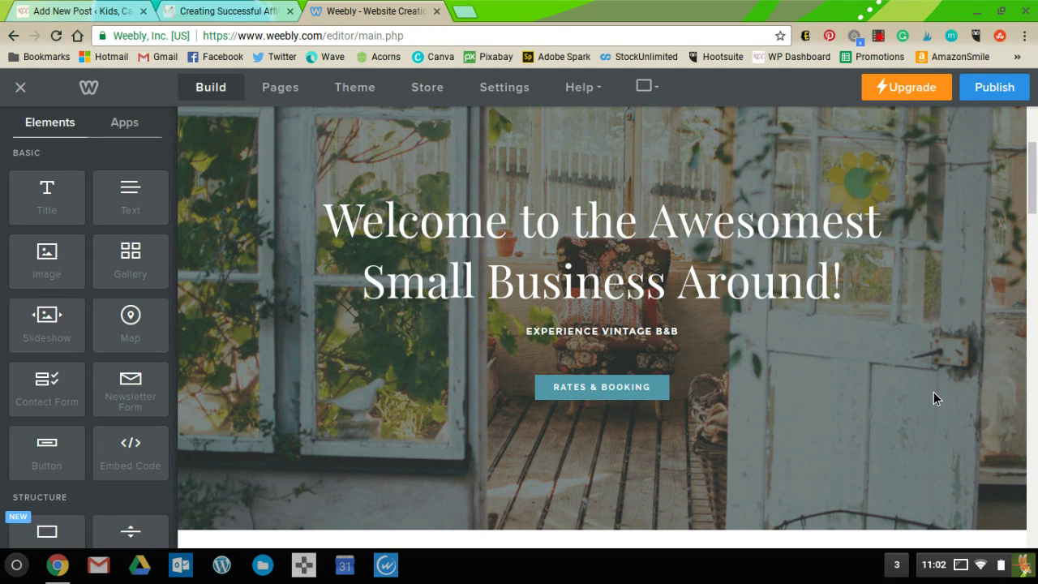
scroll(958, 411, "up", 3)
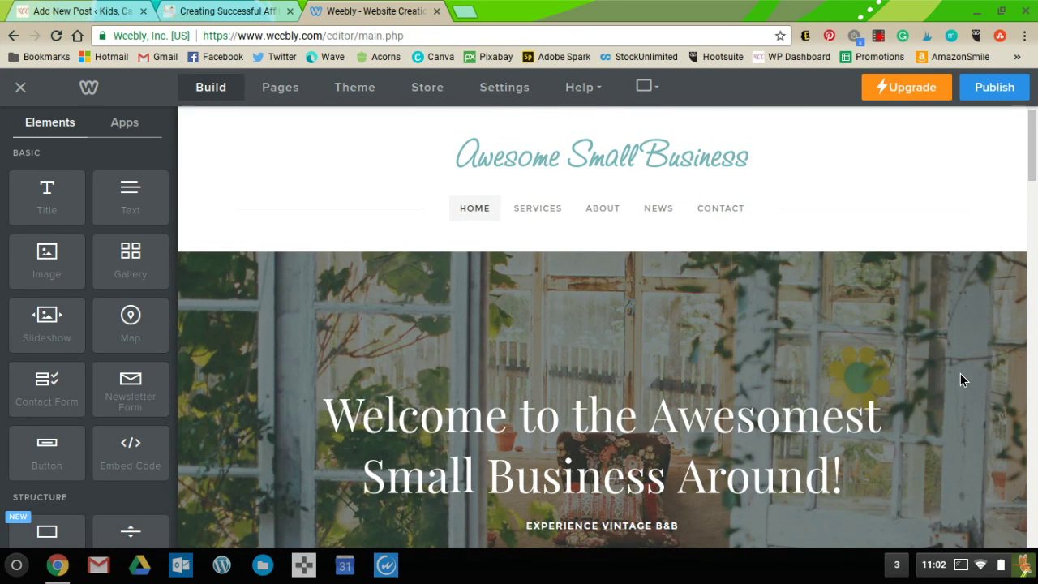
scroll(959, 372, "down", 5)
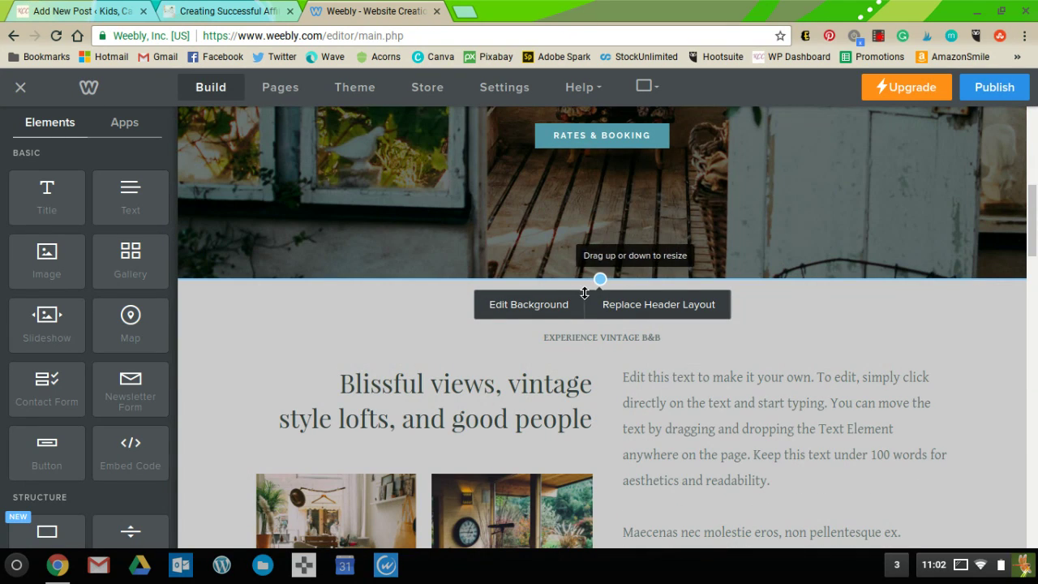
- Open the hero background's Image Editor and choose to replace its photo
left_click(542, 309)
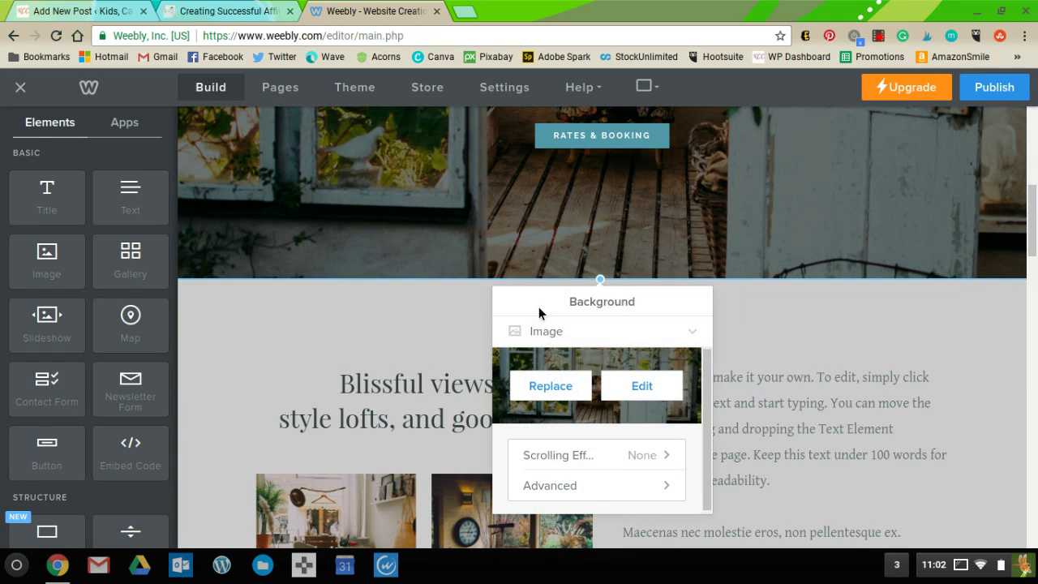
left_click(567, 390)
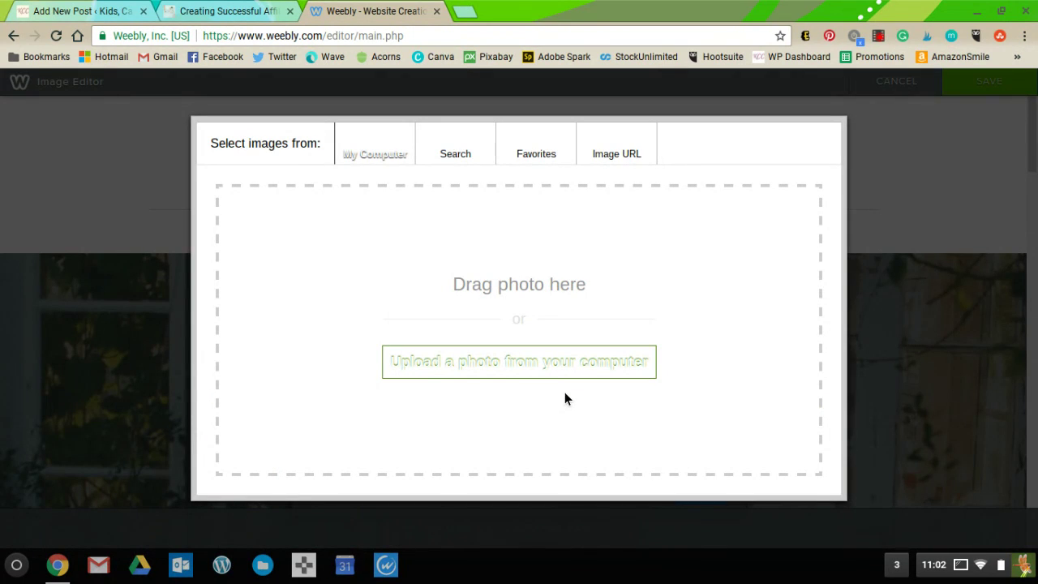
- Pick the crochet-and-red-laptop photo from the KidsCashChaos Drive folder as the hero background
left_click(514, 367)
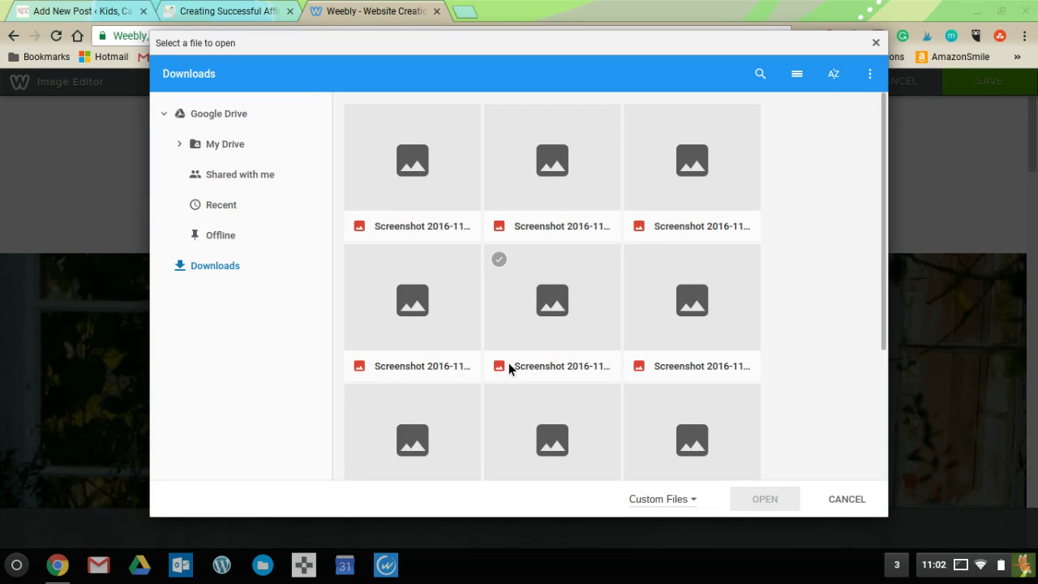
left_click(233, 151)
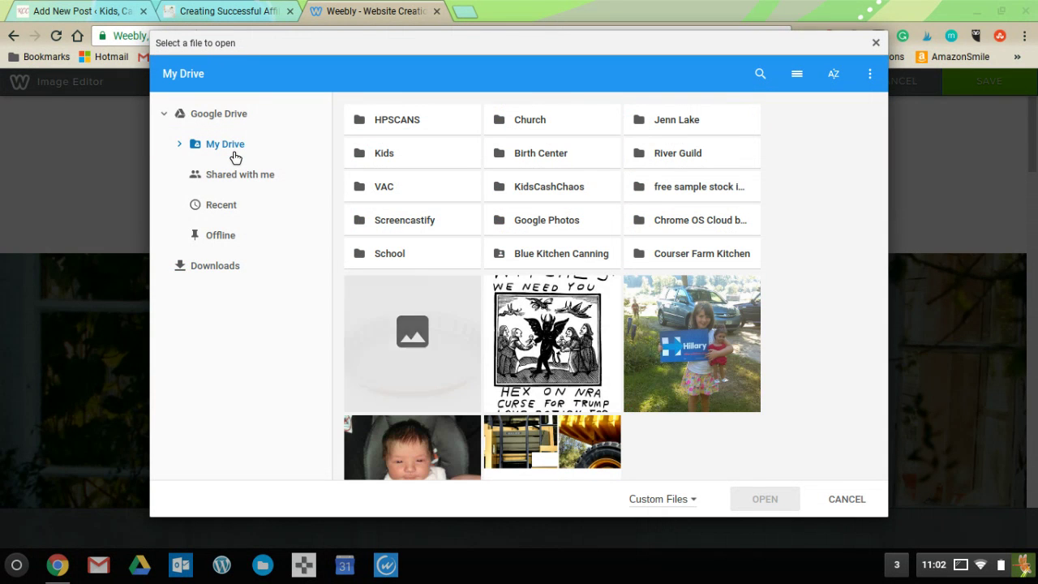
scroll(445, 321, "down", 2)
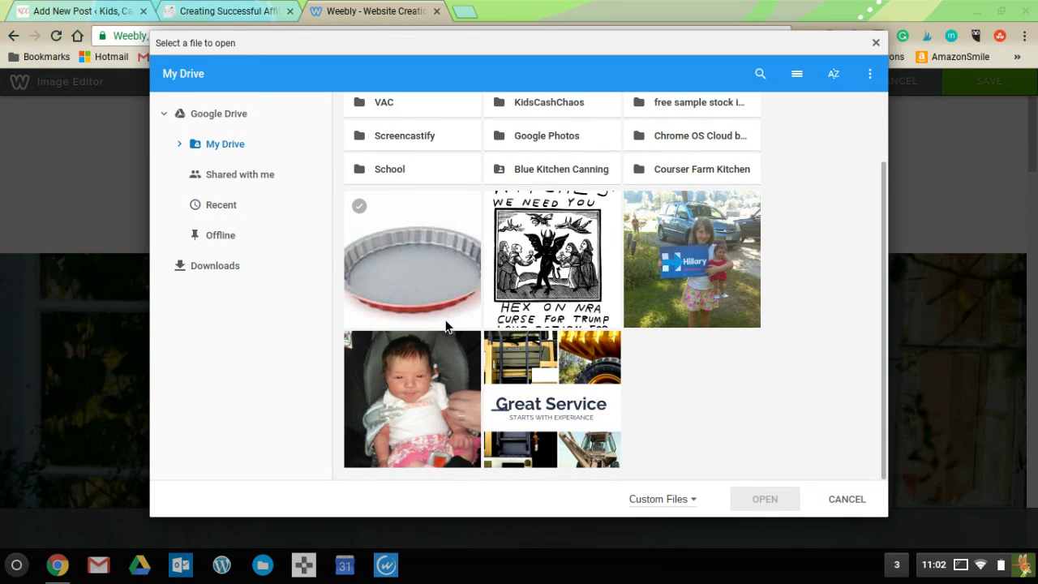
scroll(454, 316, "up", 2)
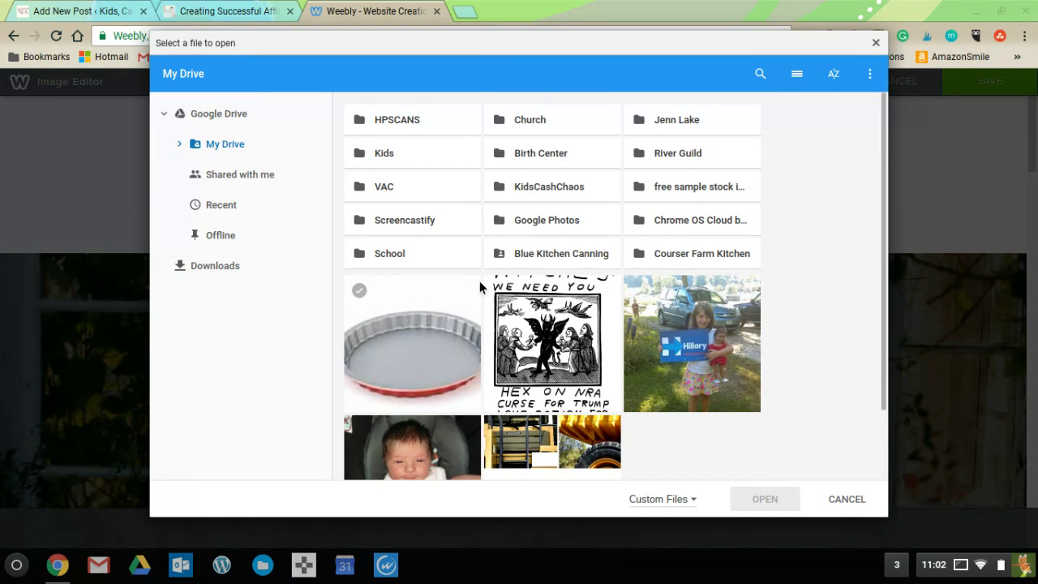
left_click(579, 190)
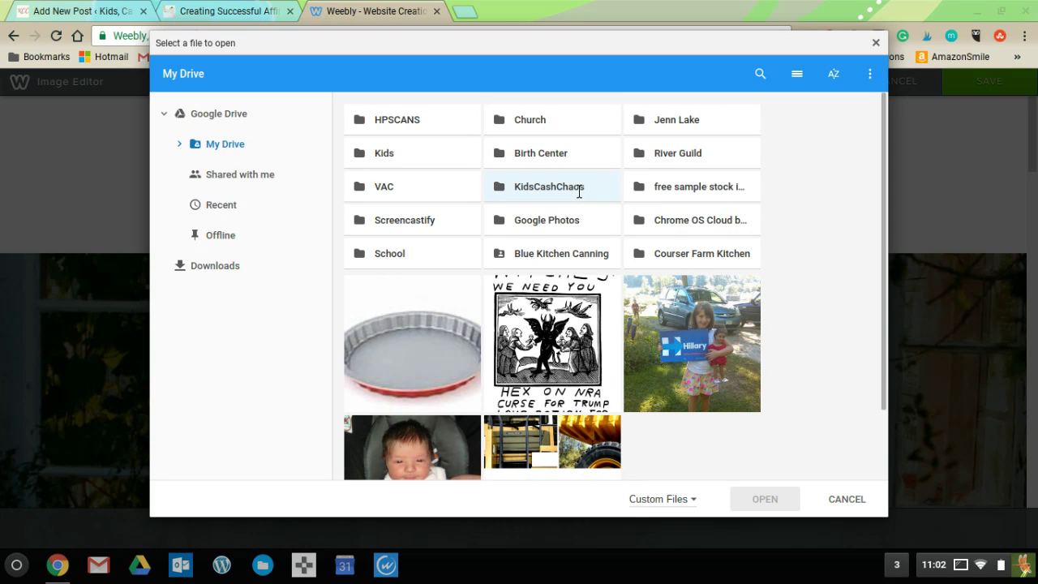
double_click(579, 189)
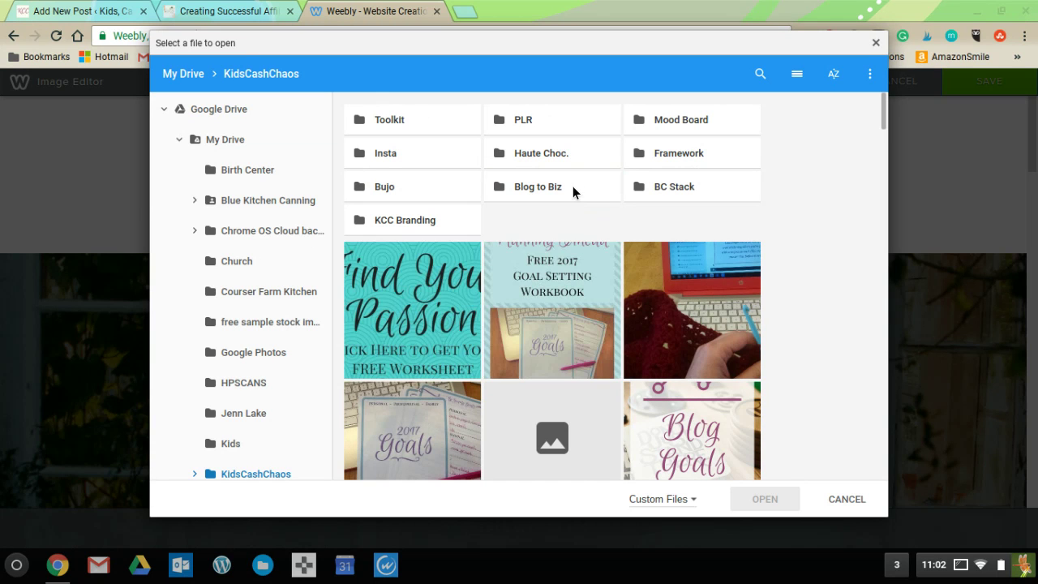
double_click(683, 269)
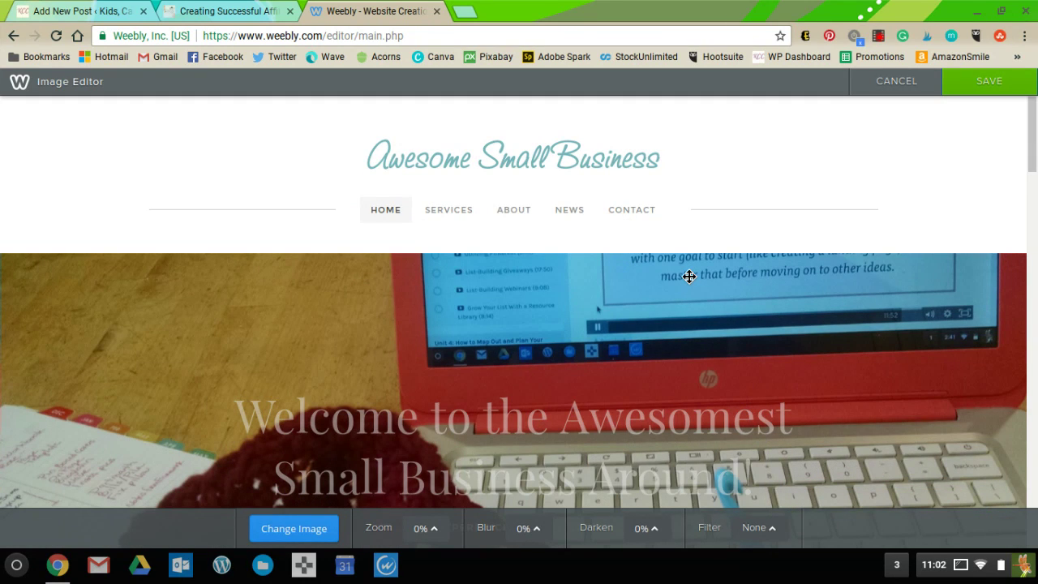
- Save the crochet-and-laptop photo as the hero banner background, with no filters
scroll(792, 312, "down", 5)
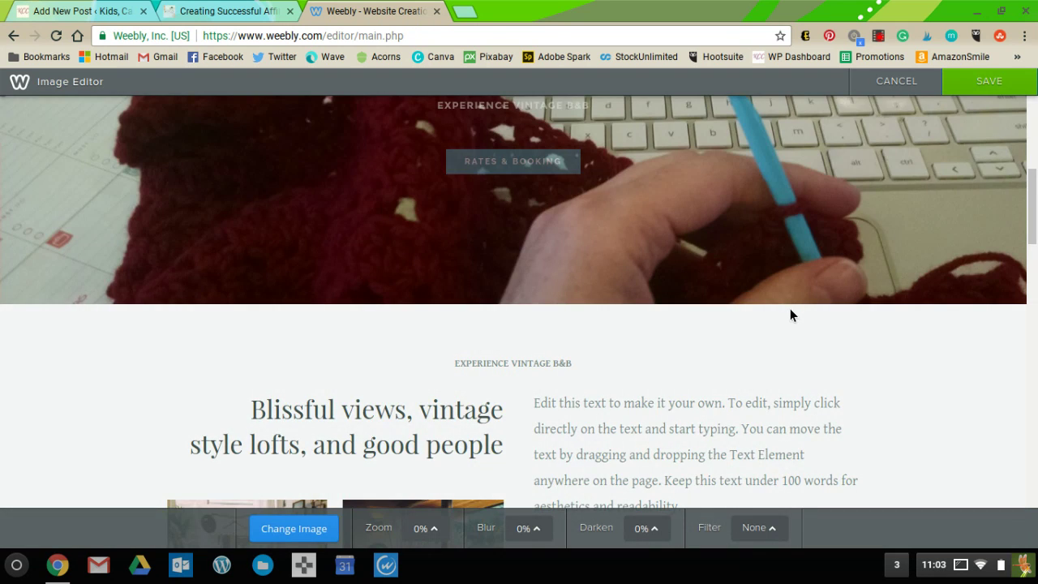
scroll(792, 312, "up", 4)
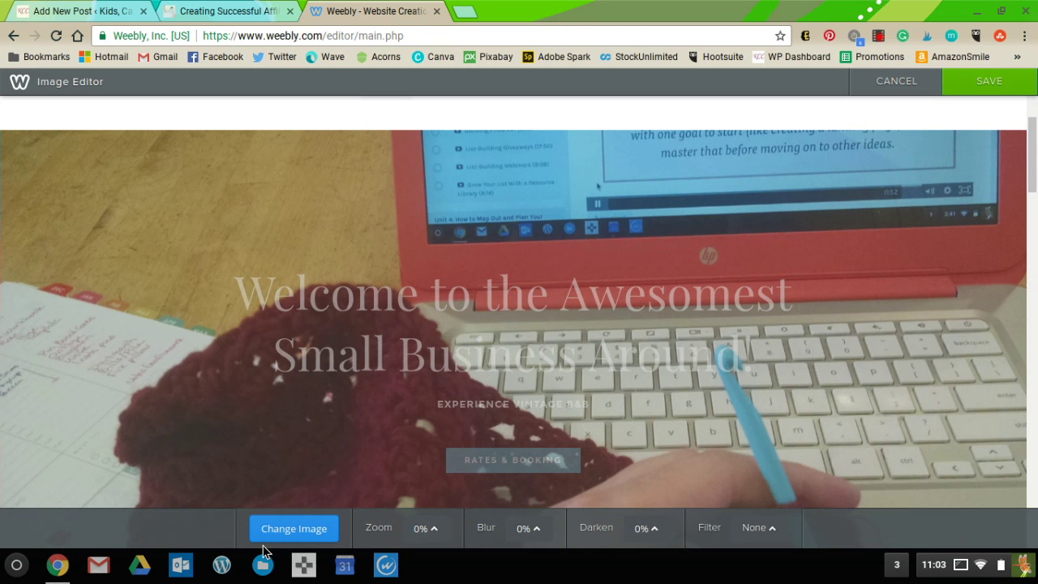
left_click(997, 84)
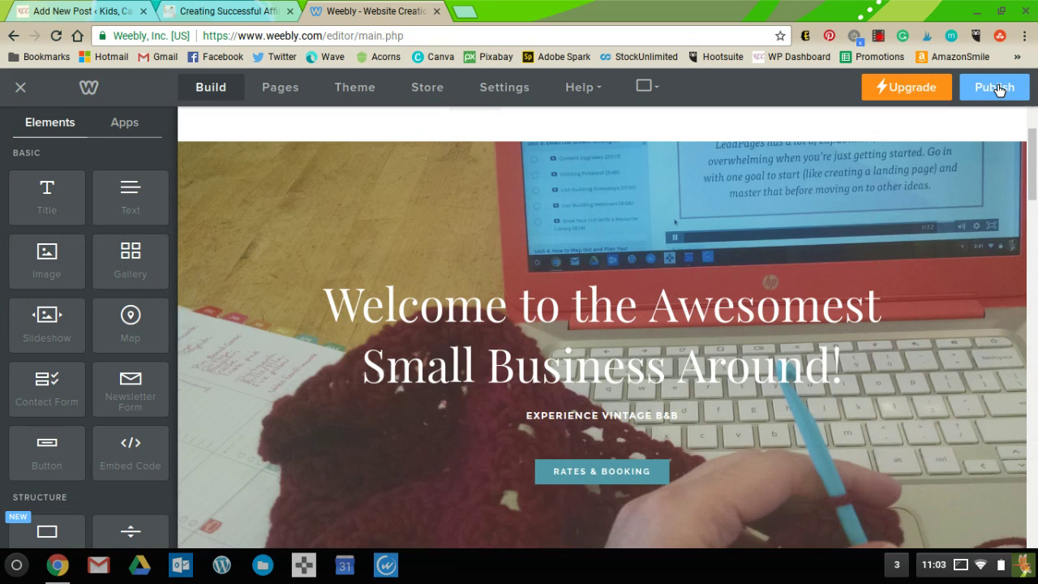
scroll(977, 287, "up", 2)
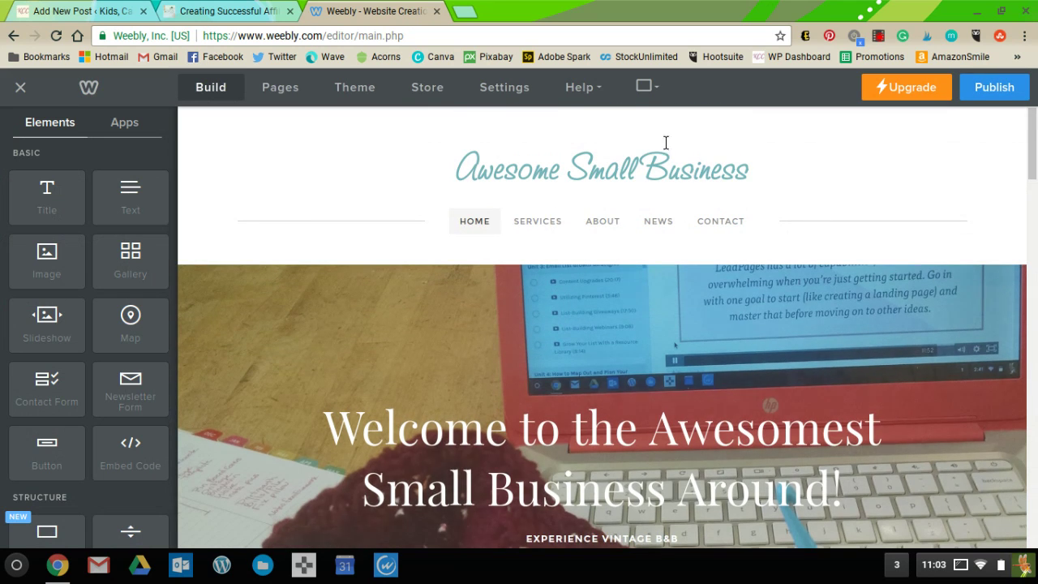
mouse_move(616, 174)
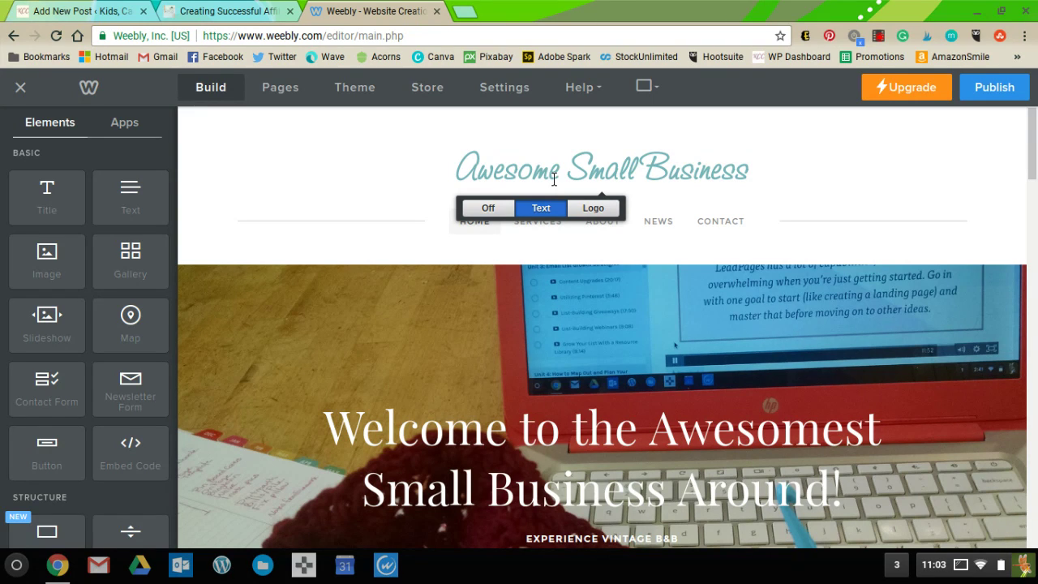
left_click(600, 209)
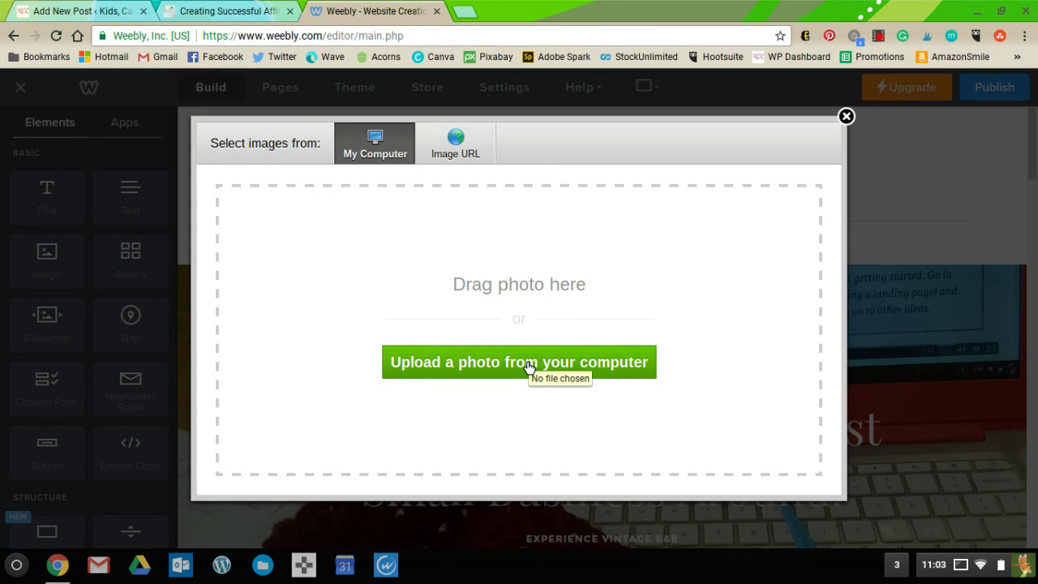
left_click(846, 117)
mouse_move(621, 177)
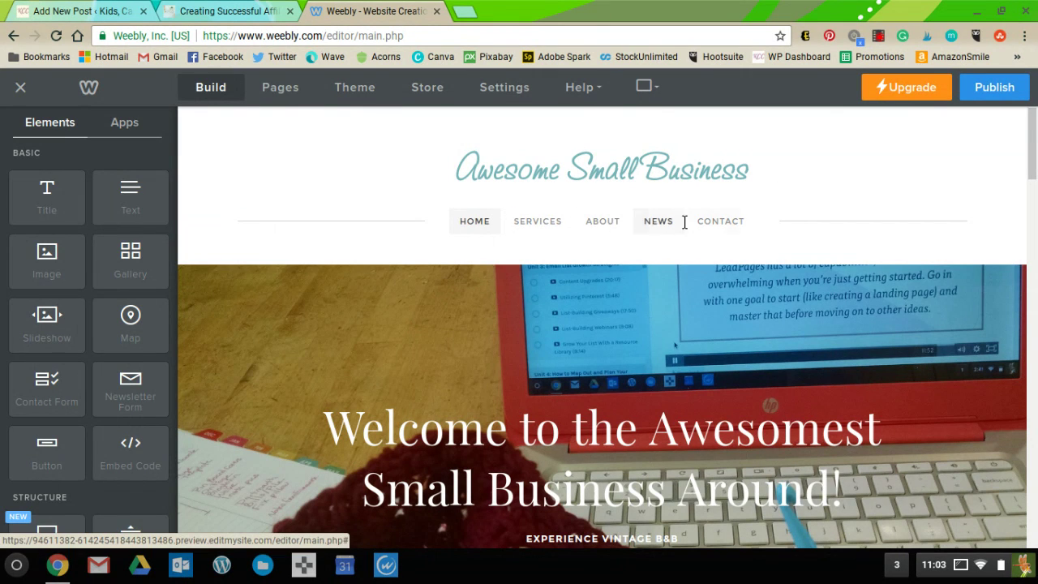
- Delete the News page, leaving Home, Services, About and Contact in the menu
left_click(282, 91)
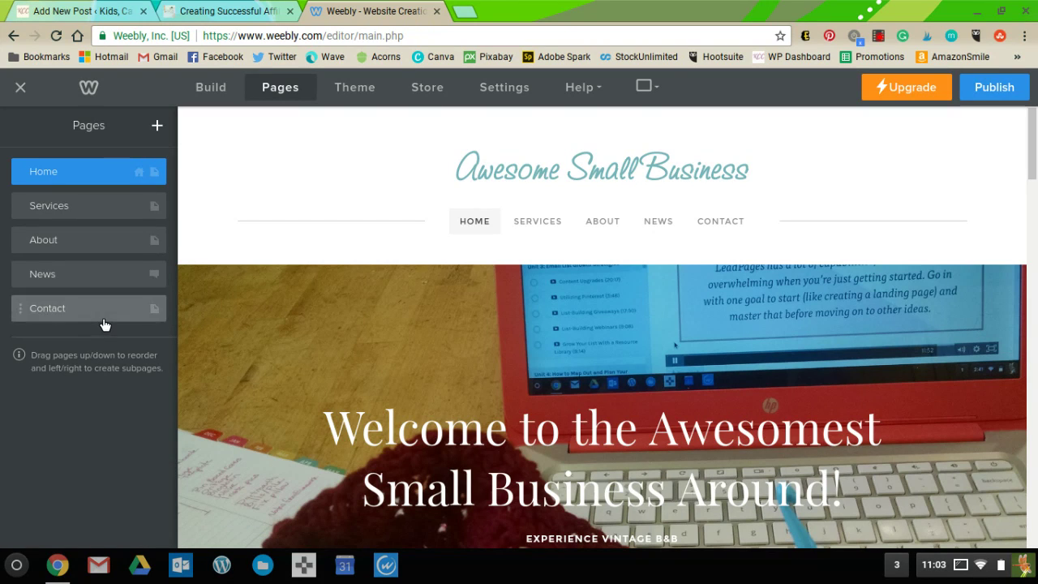
left_click(112, 275)
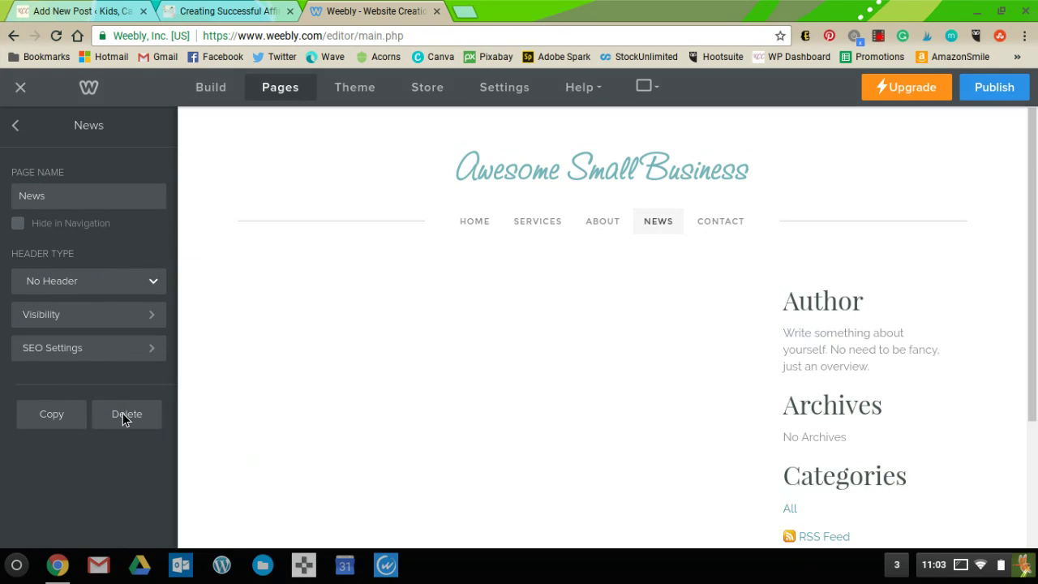
left_click(122, 412)
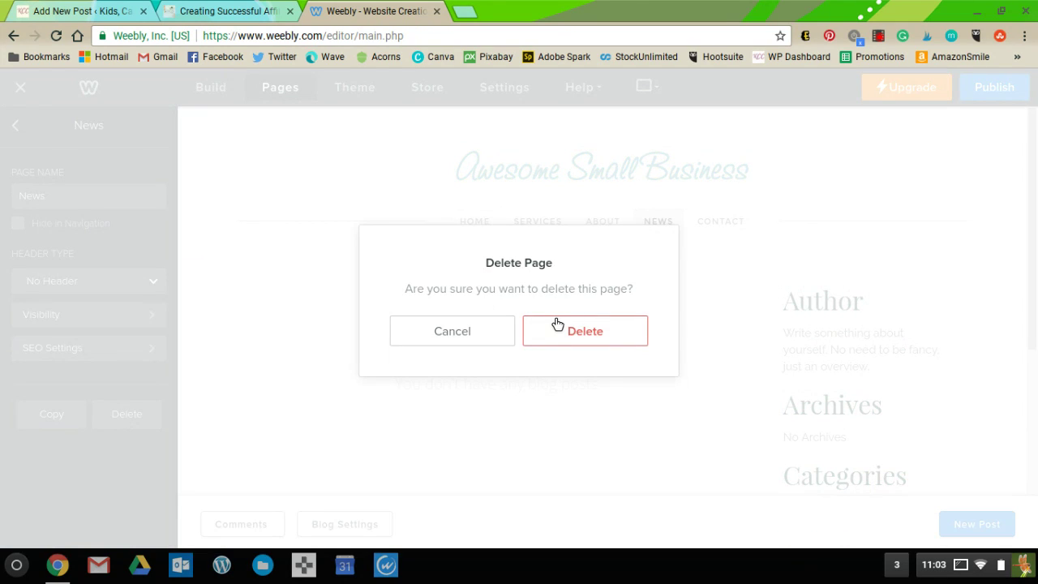
left_click(558, 325)
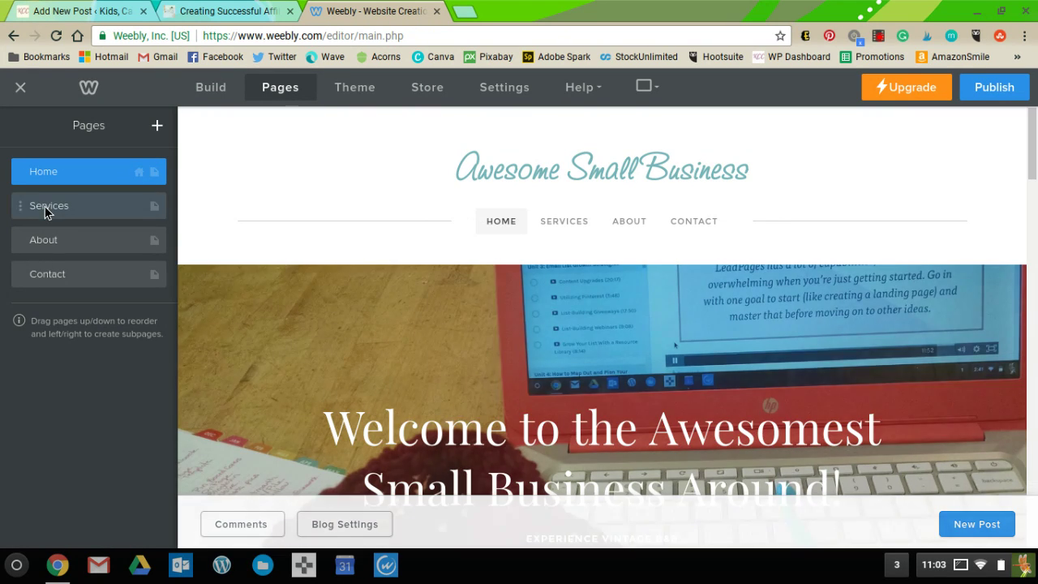
left_click(44, 206)
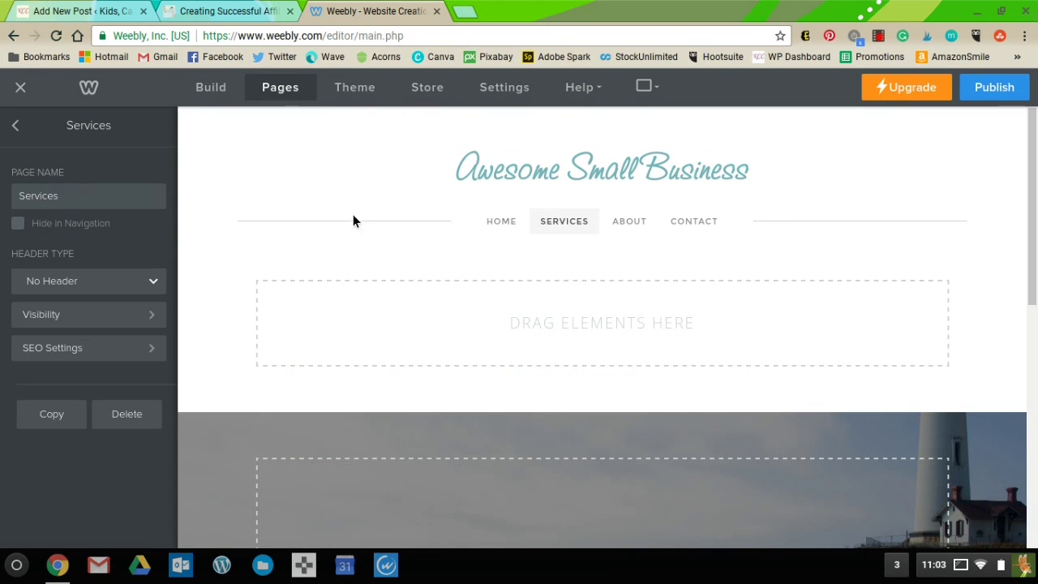
- Set the Services page Header Type to Header
scroll(456, 348, "down", 3)
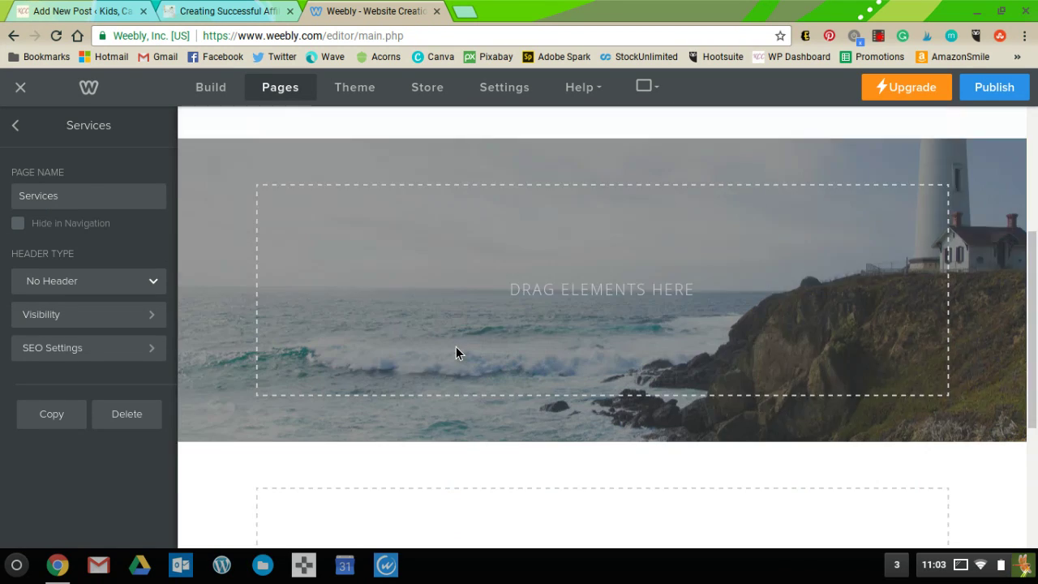
scroll(456, 353, "down", 3)
scroll(455, 353, "down", 1)
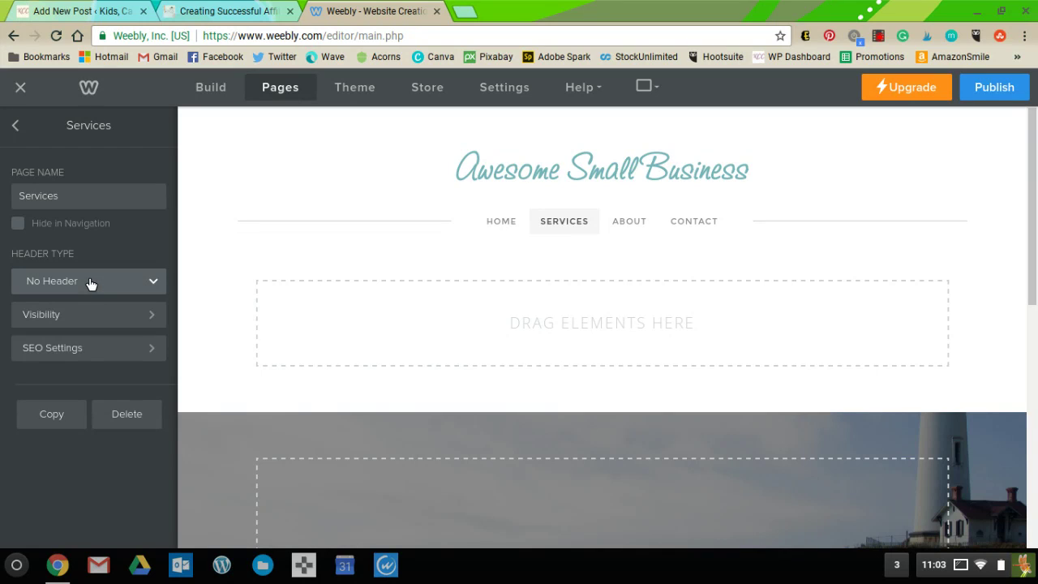
left_click(91, 281)
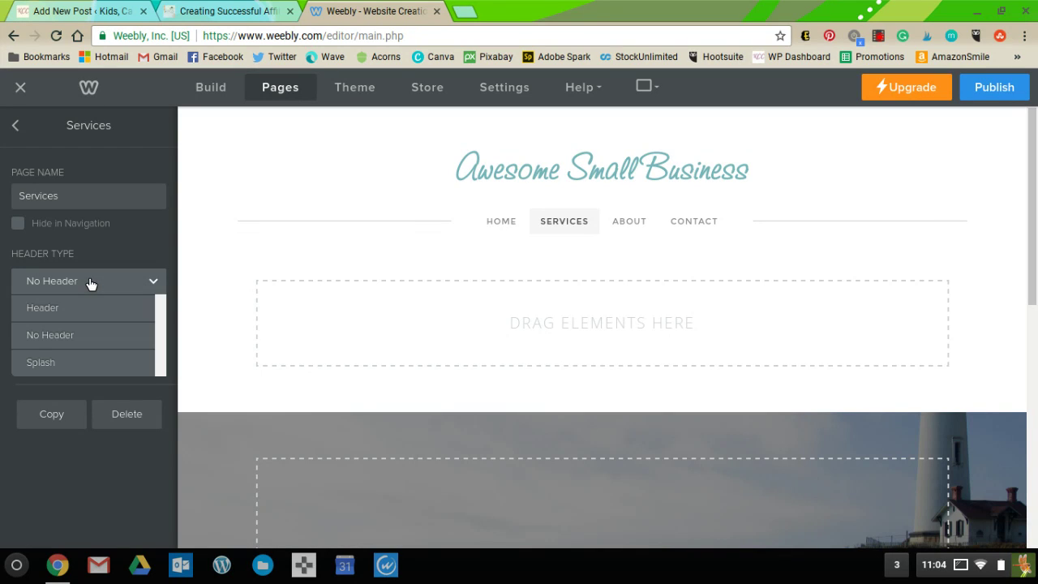
left_click(69, 316)
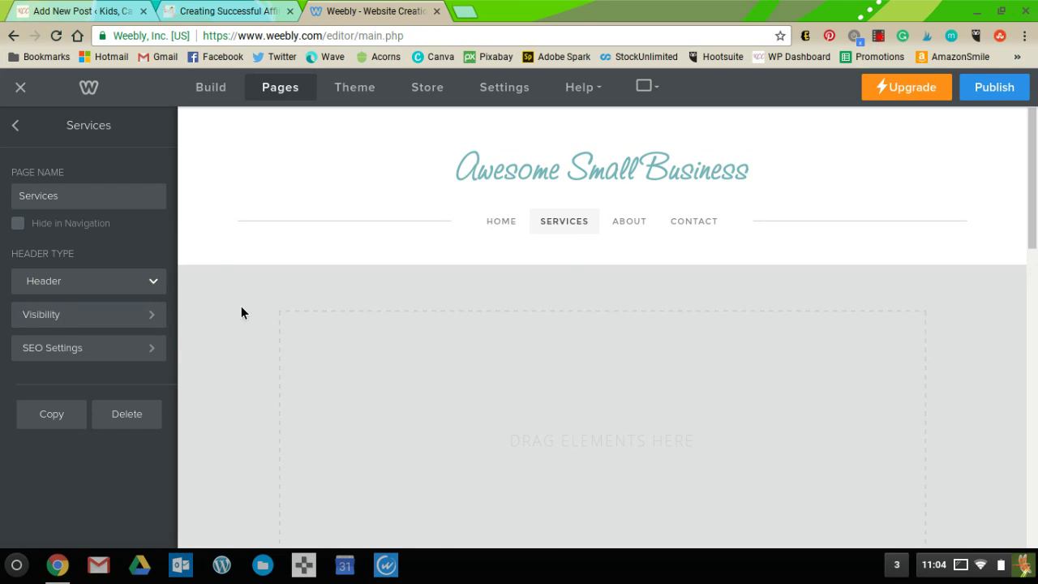
- Keep the Services page visibility Public, then bring up the Home page settings
scroll(241, 313, "down", 5)
scroll(241, 312, "down", 3)
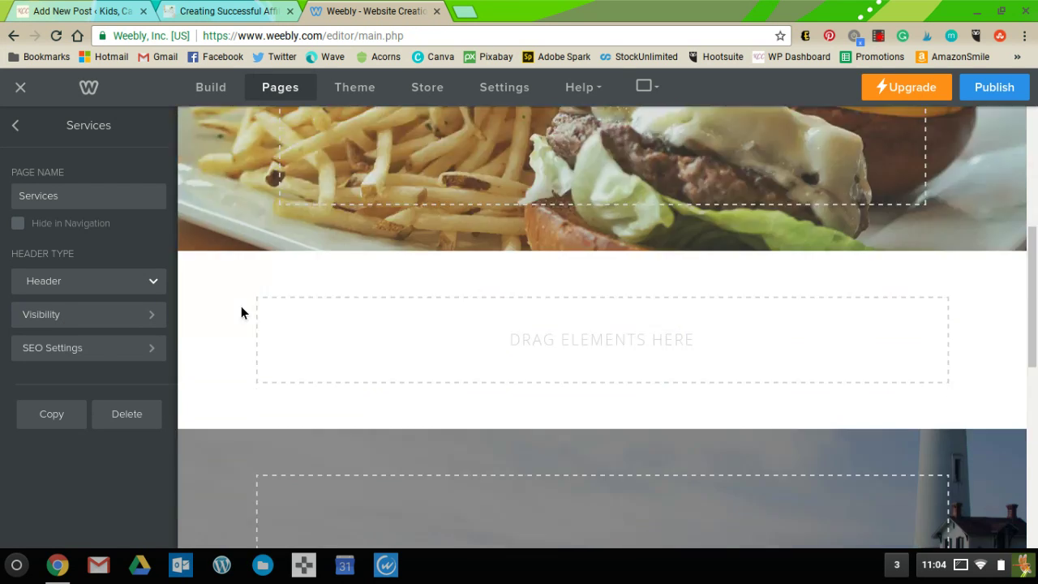
scroll(241, 312, "up", 6)
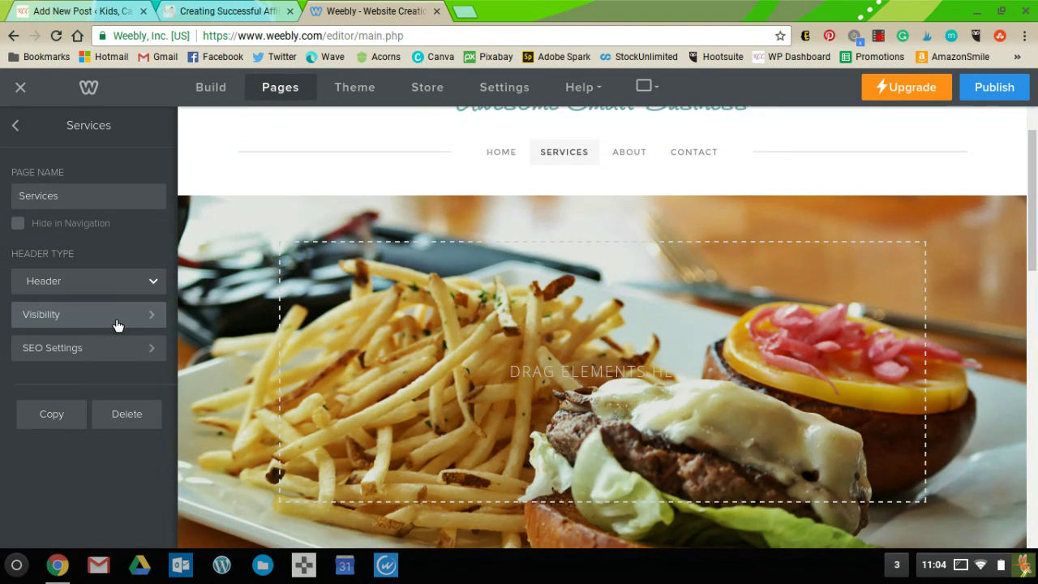
left_click(112, 325)
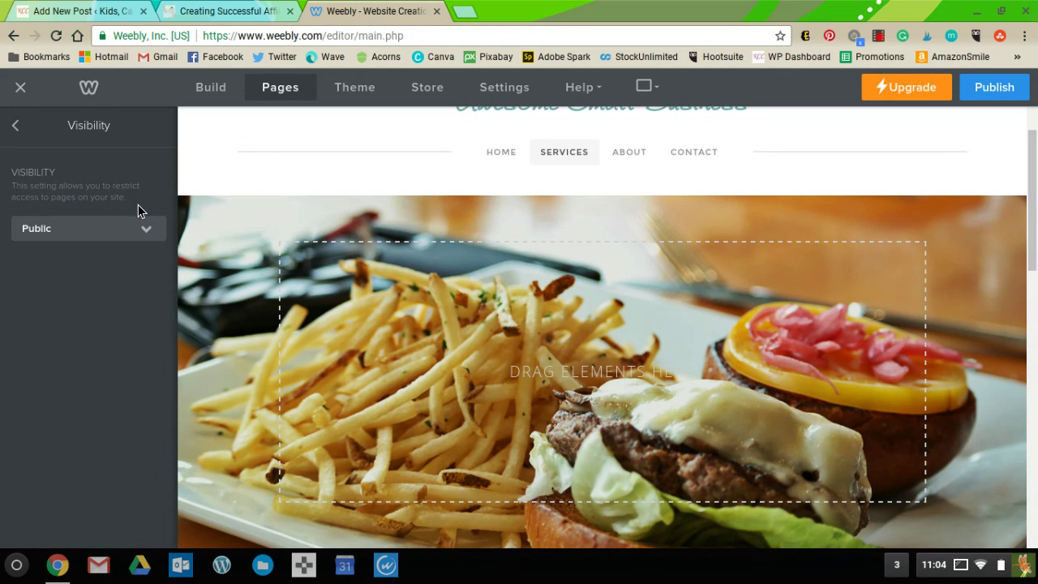
left_click(150, 234)
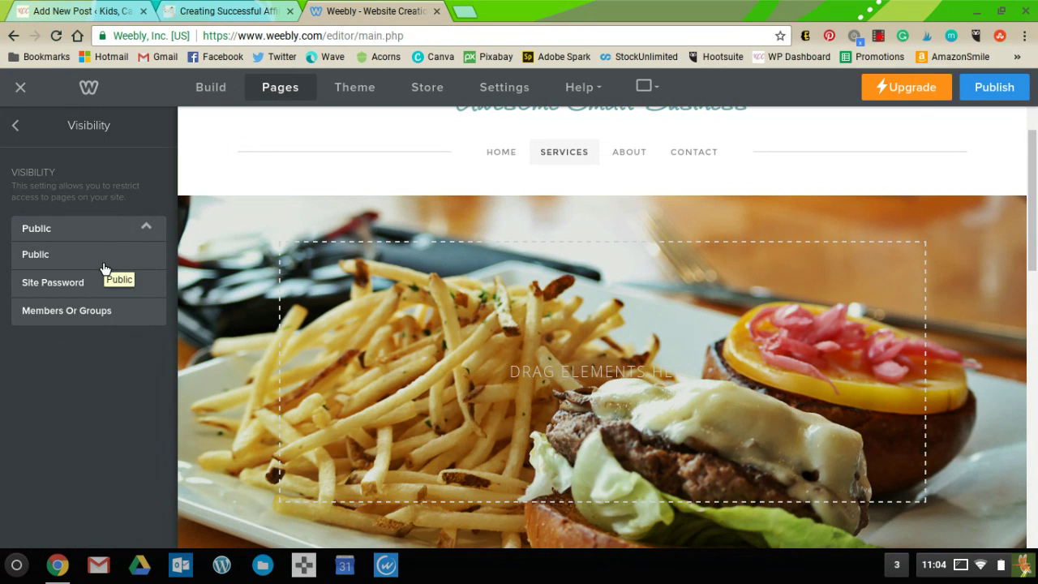
left_click(144, 227)
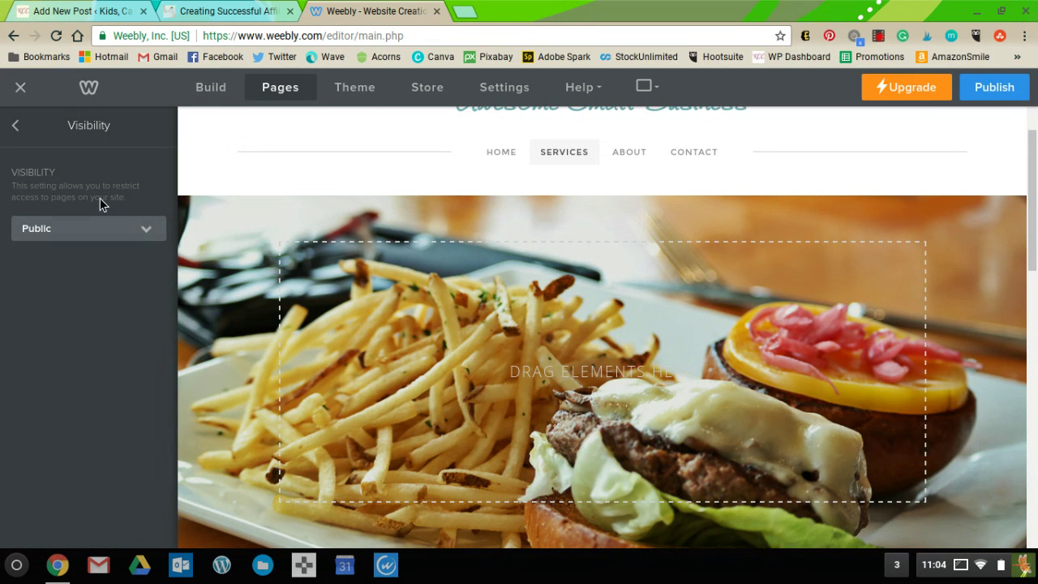
left_click(22, 134)
left_click(22, 140)
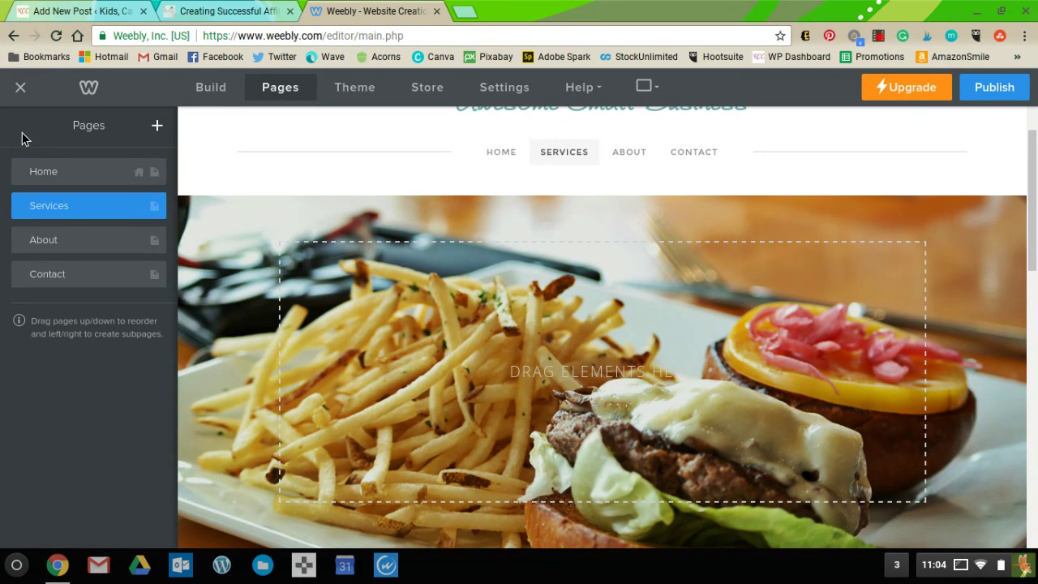
left_click(68, 177)
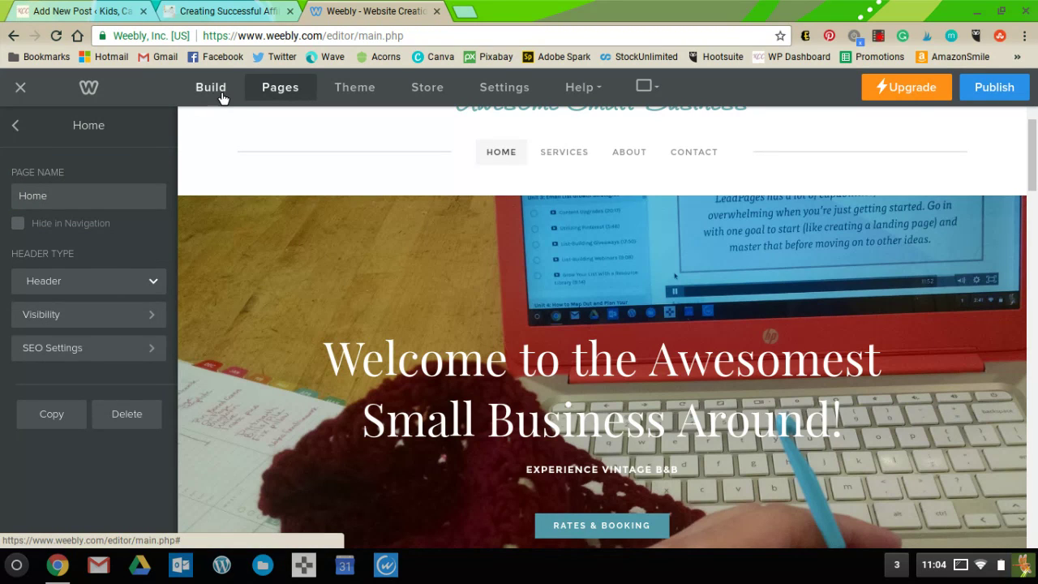
- Add a Spacer element into the home page hero banner
left_click(218, 92)
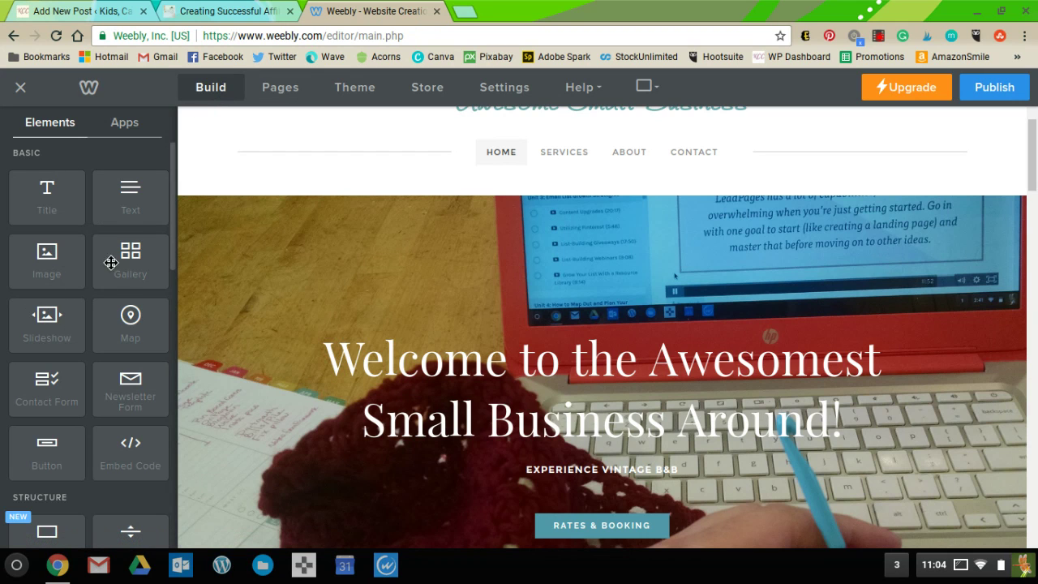
left_click_drag(109, 289, 375, 274)
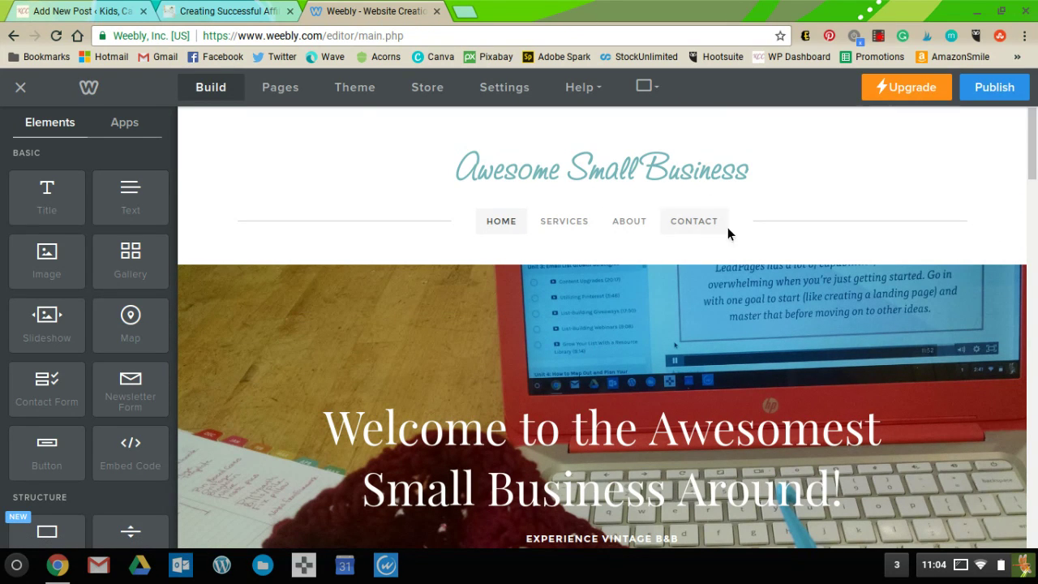
scroll(737, 230, "down", 3)
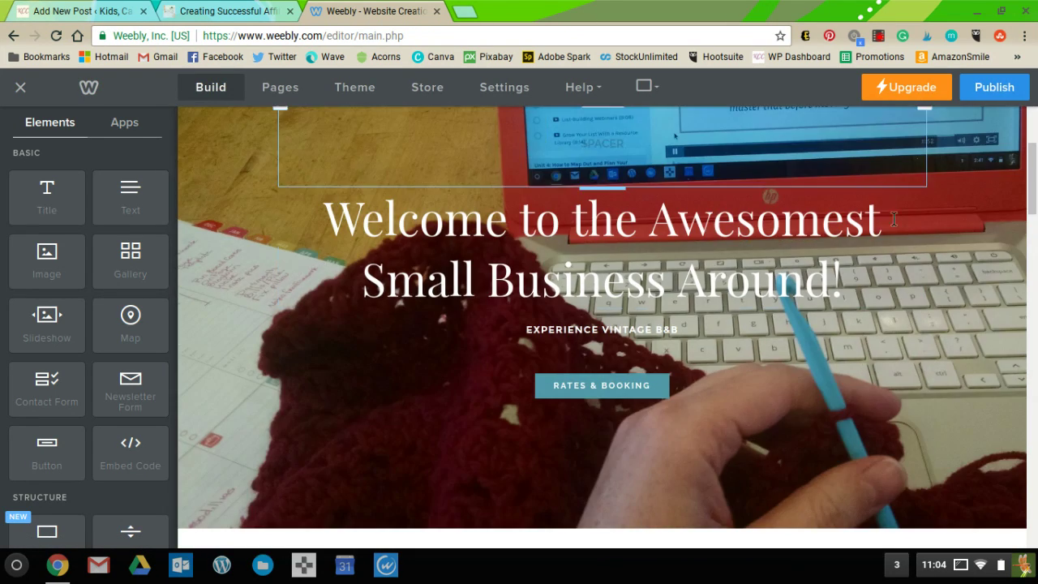
- Change the hero subtitle from Experience Vintage B&B to 'Awesome Crochet!'
left_click(646, 339)
triple_click(646, 339)
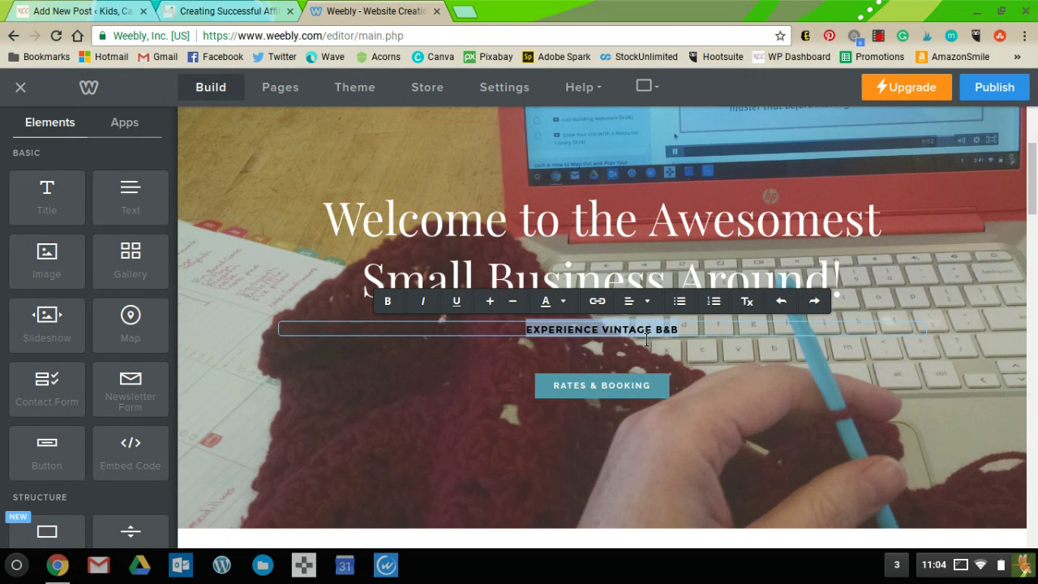
type("Awe")
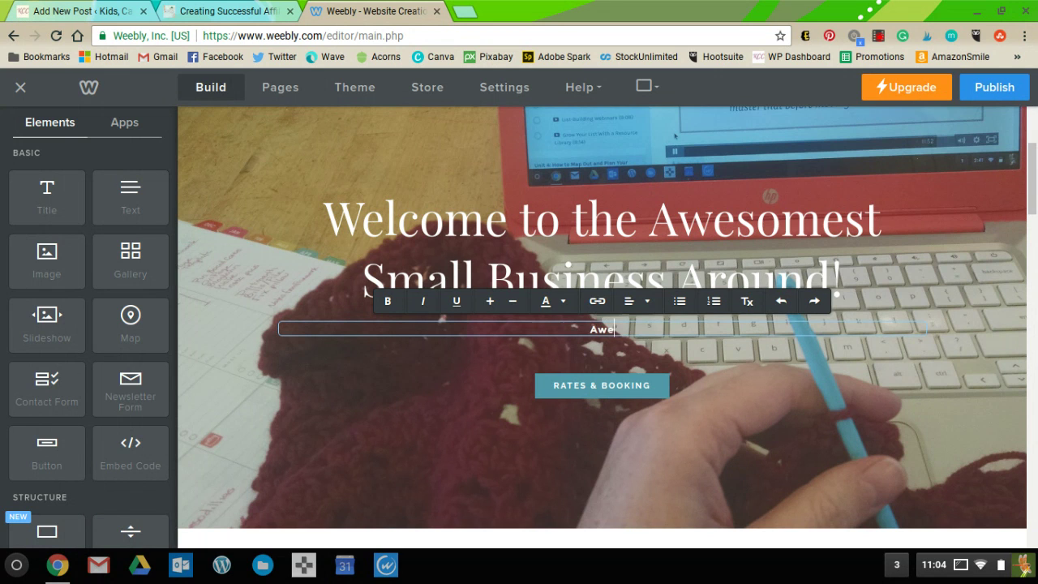
type("some Crochet!")
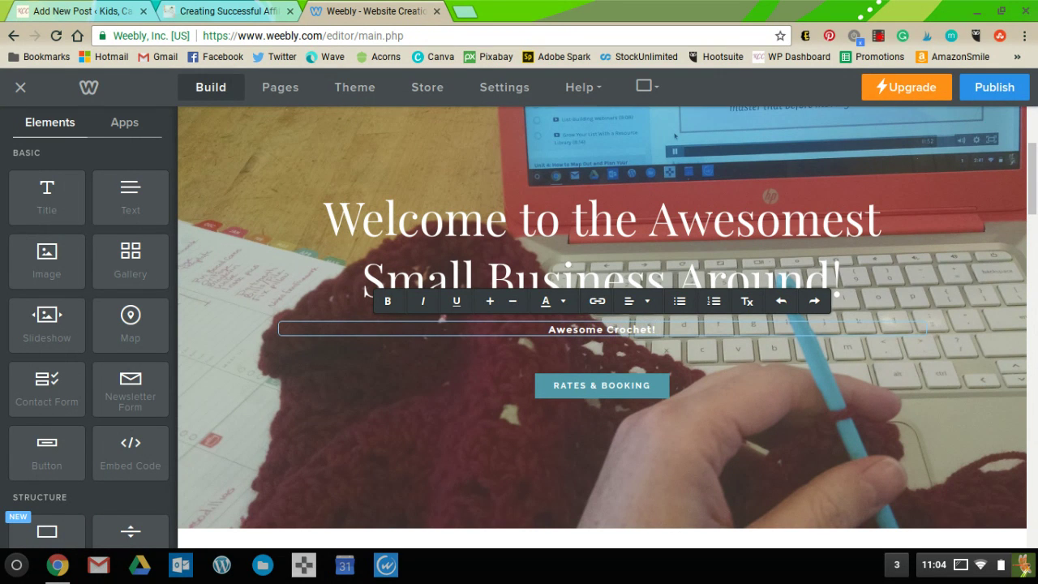
left_click(950, 371)
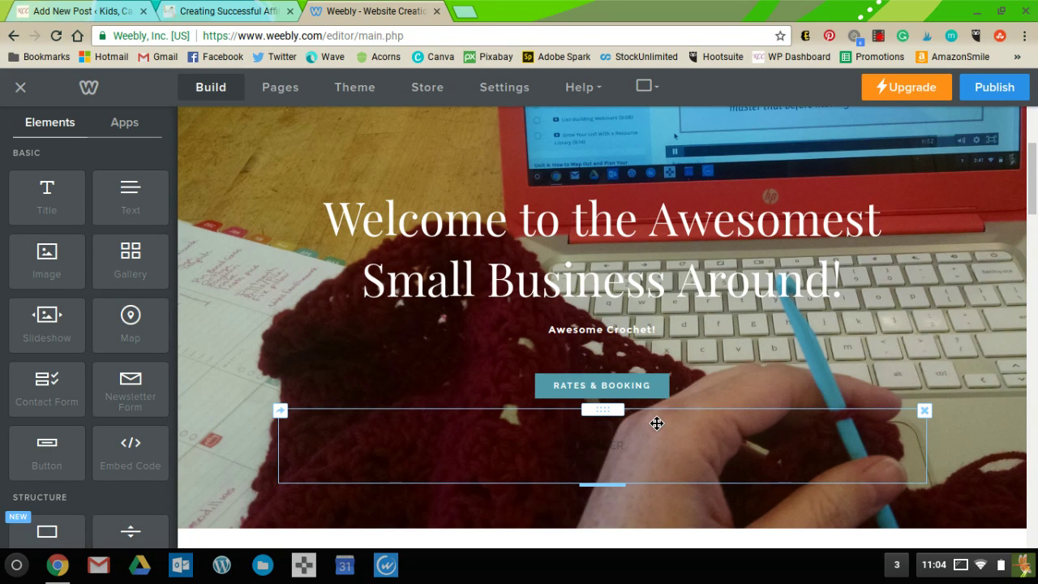
- Change the hero button text from Rates & Booking to 'Crochet Patterns'
left_click(604, 387)
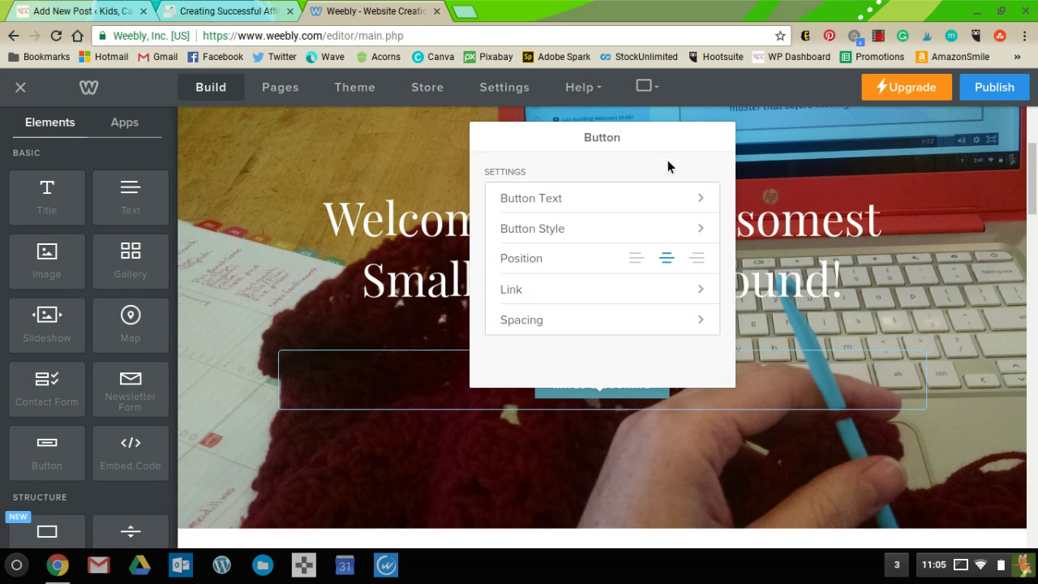
left_click(639, 202)
triple_click(611, 205)
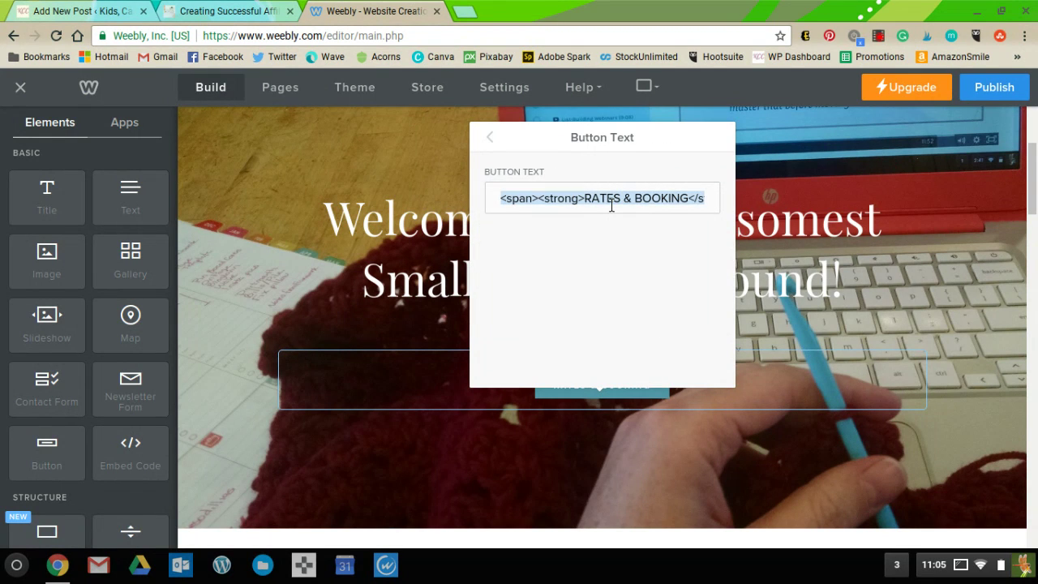
type("Crochet Patterns")
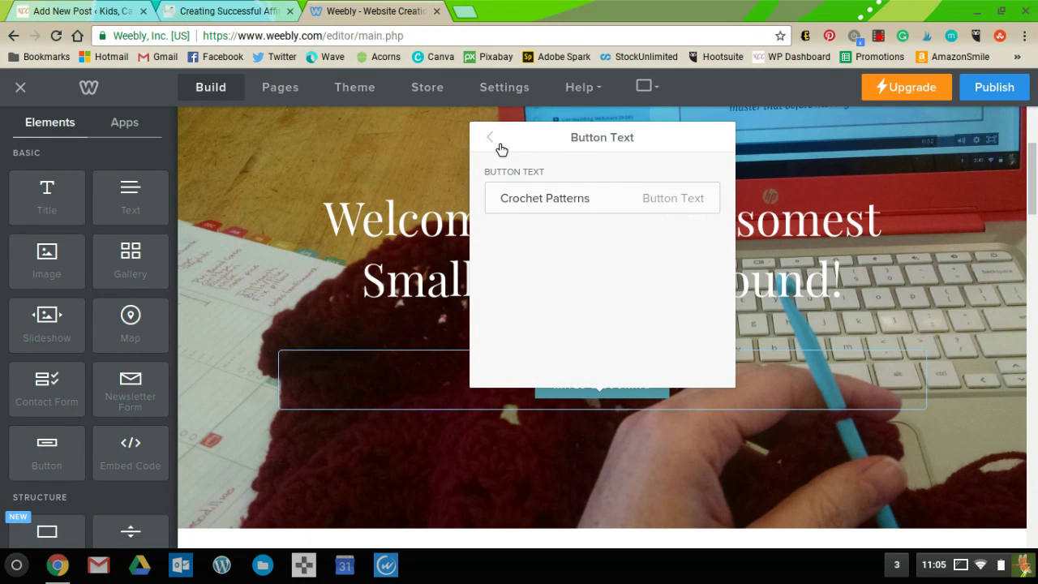
left_click(493, 141)
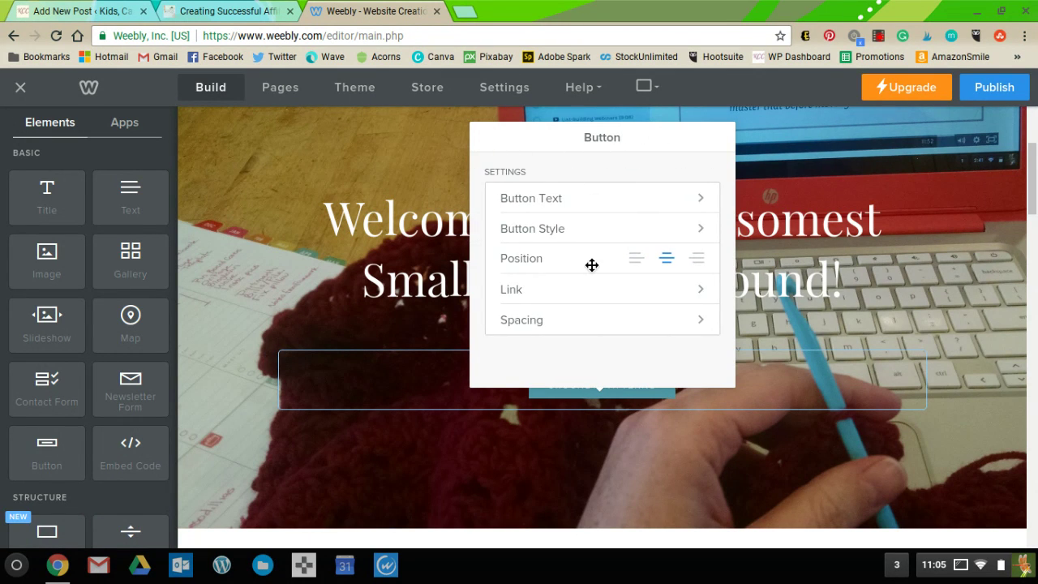
- Review the button's style and link options, keeping the Website URL link
left_click(575, 230)
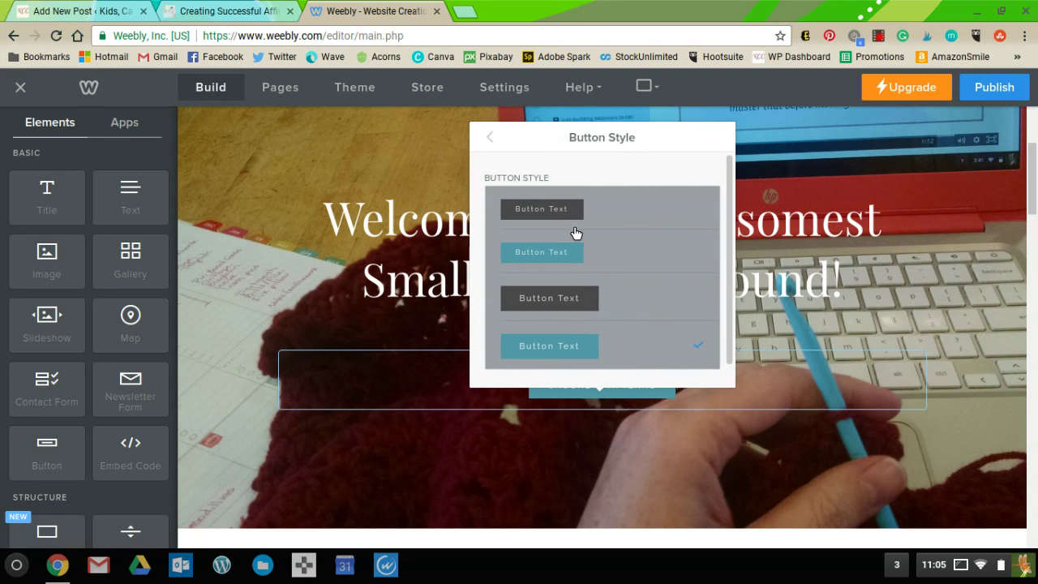
left_click(491, 140)
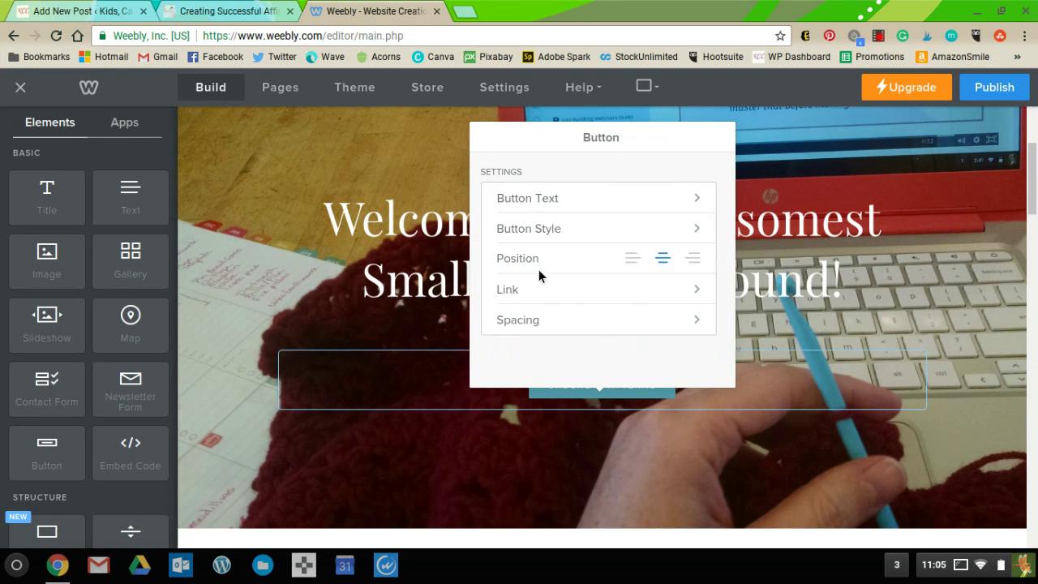
left_click(548, 297)
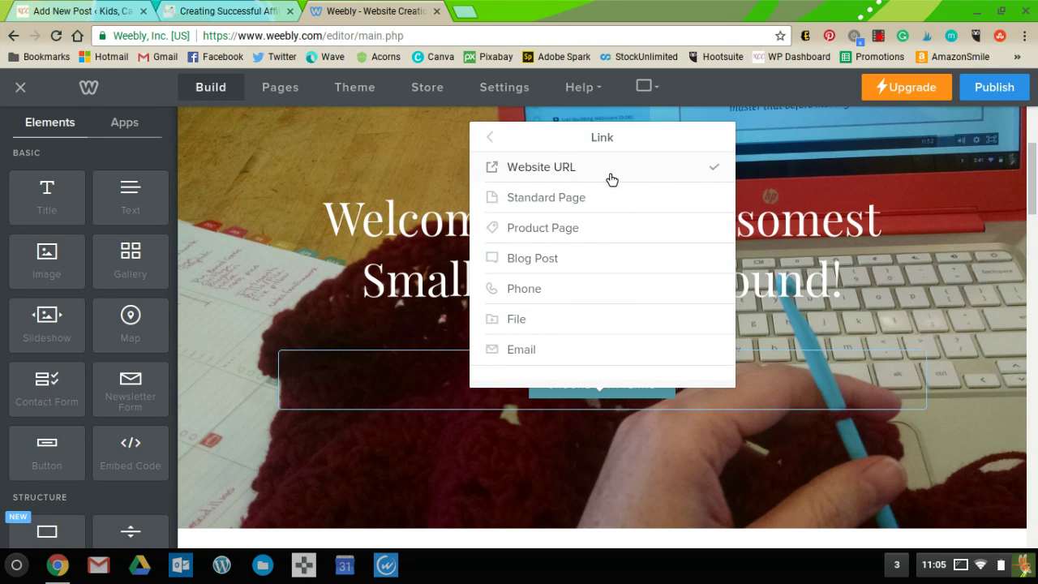
left_click(610, 198)
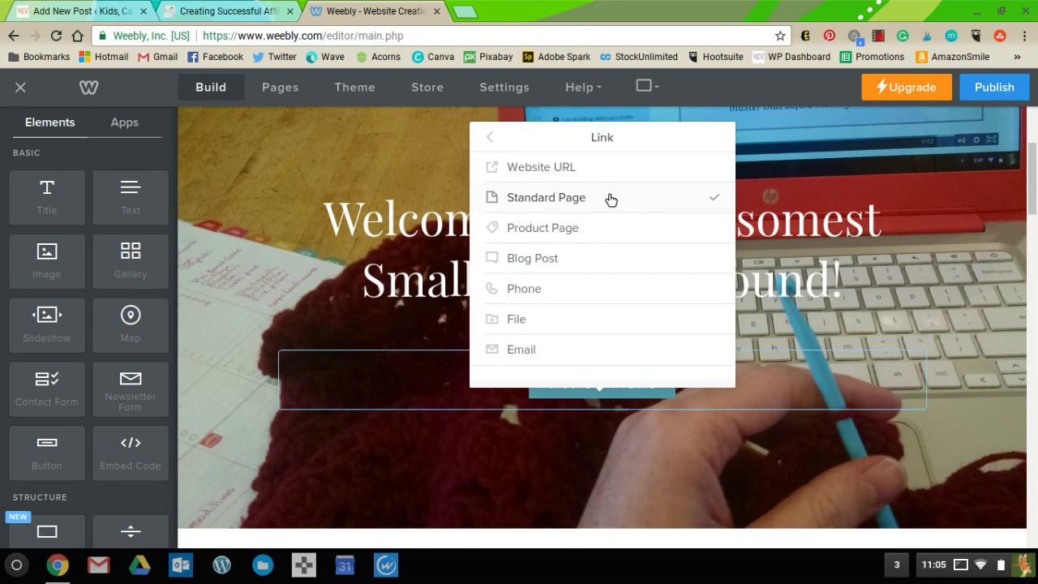
left_click(581, 230)
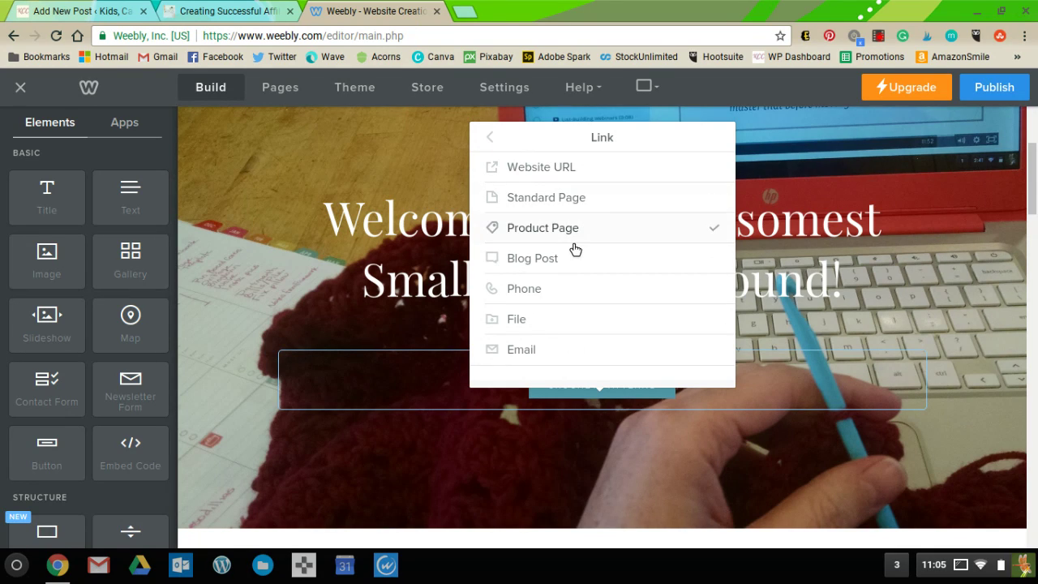
left_click(564, 293)
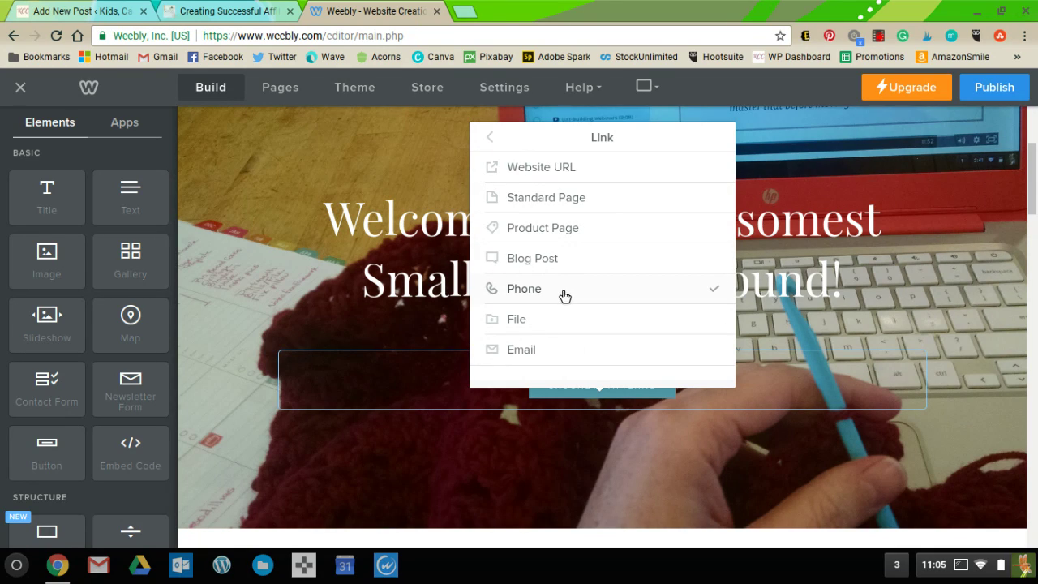
left_click(565, 325)
left_click(559, 348)
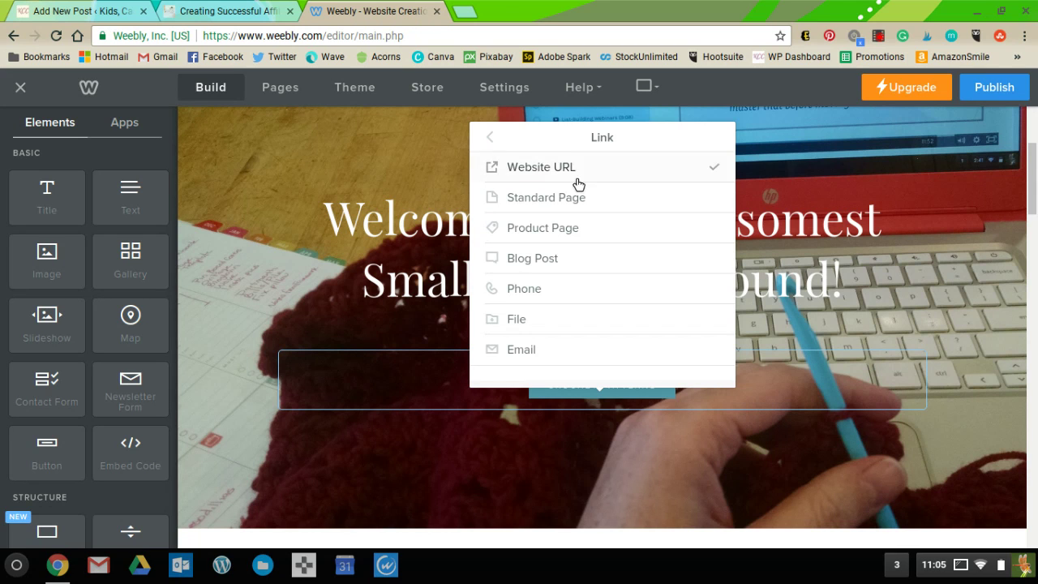
left_click(497, 144)
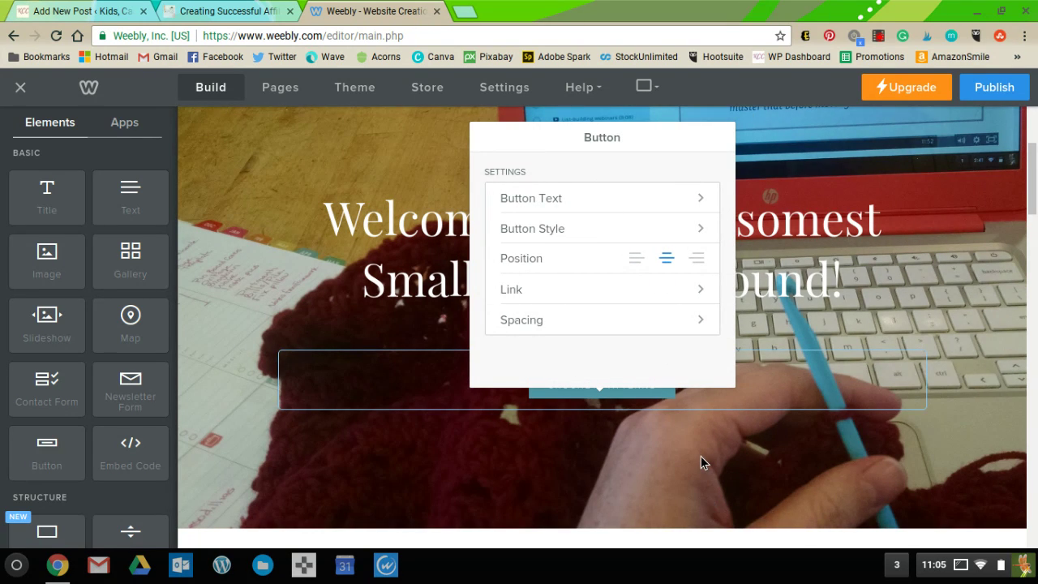
left_click(704, 462)
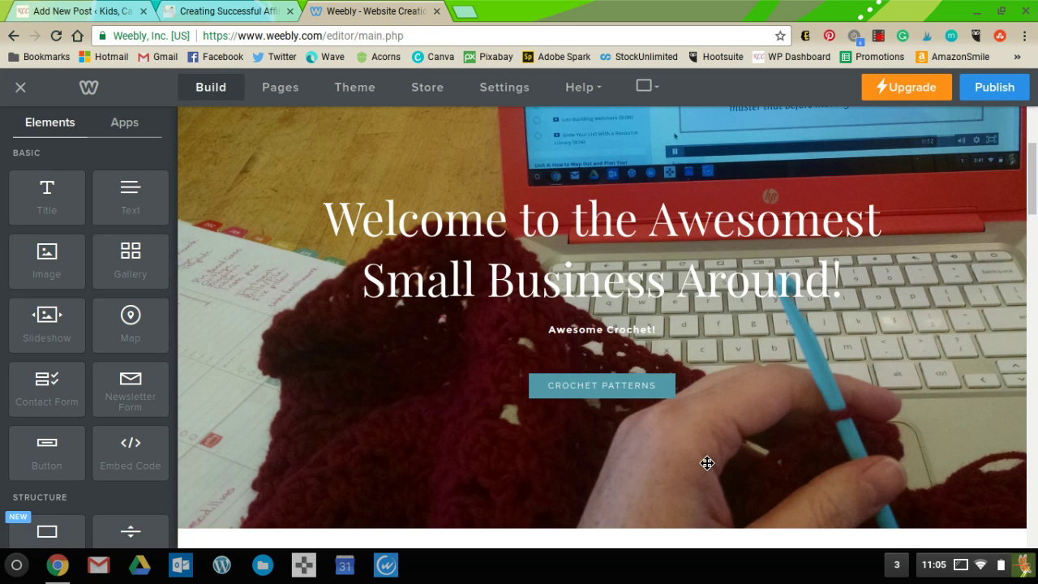
scroll(619, 446, "down", 5)
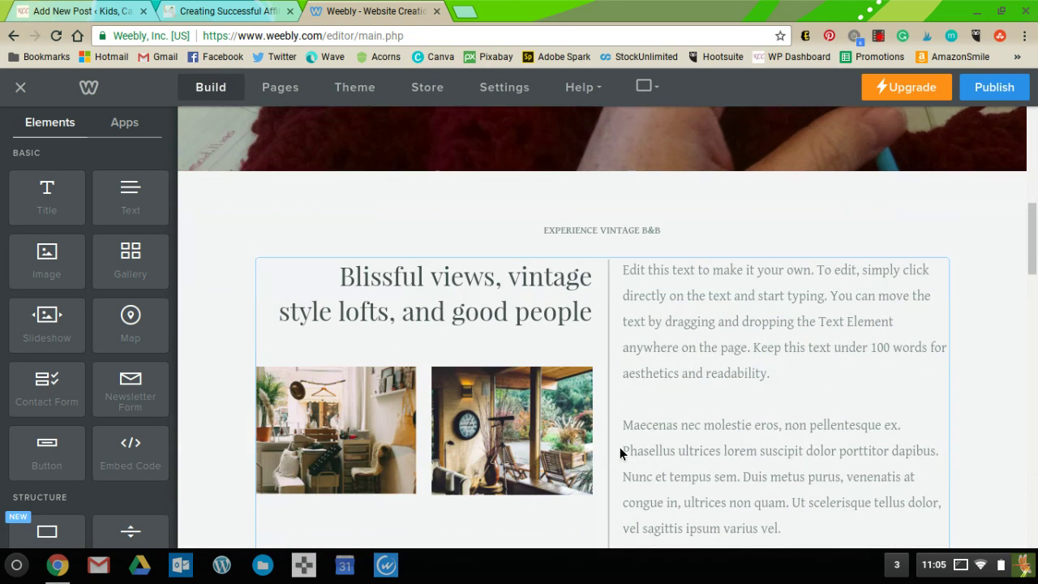
scroll(961, 354, "down", 2)
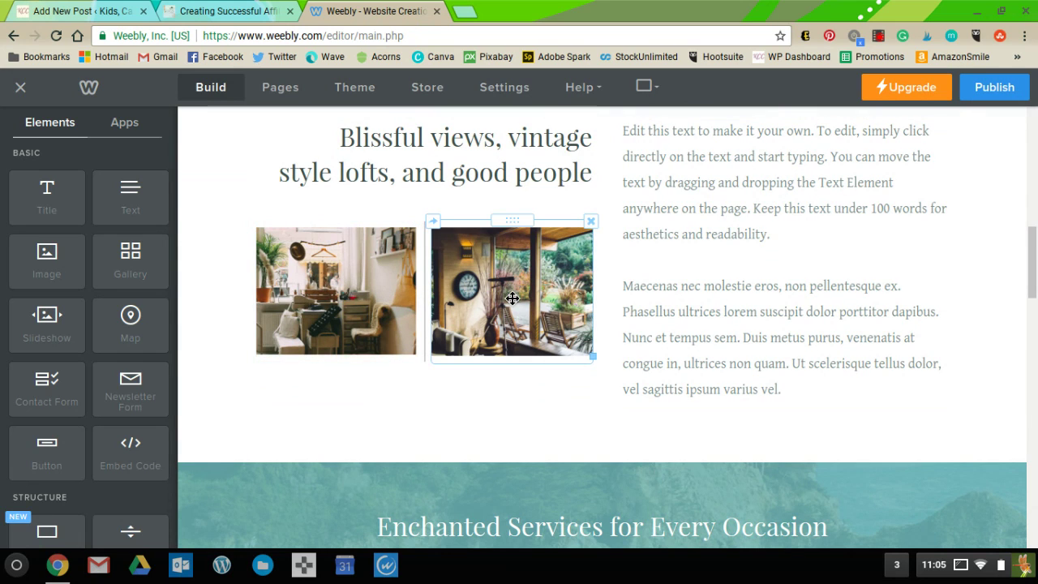
- Delete the placeholder paragraph beside the Blissful views heading and photos
scroll(672, 281, "up", 1)
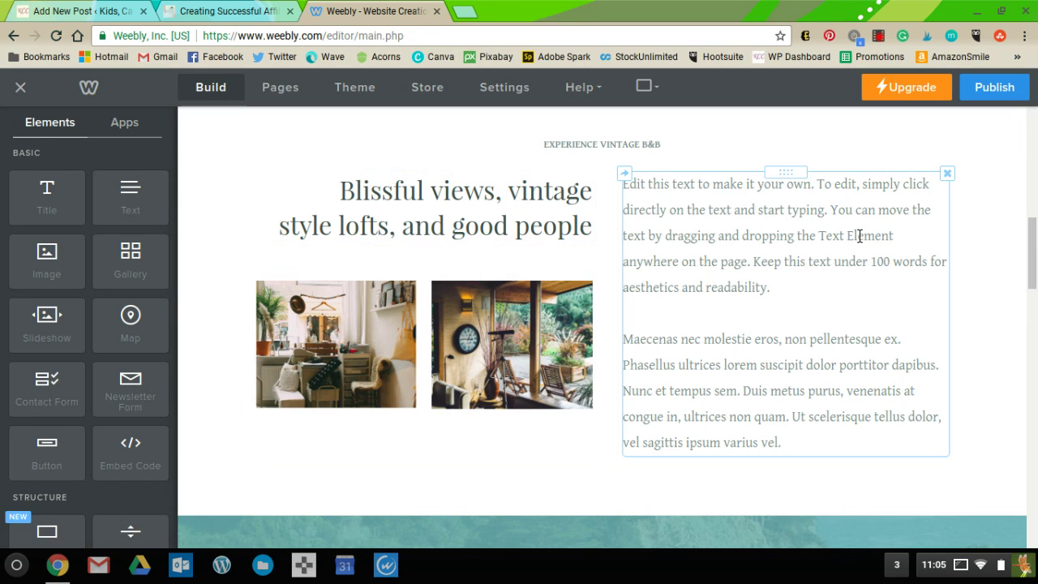
left_click(946, 174)
left_click(927, 143)
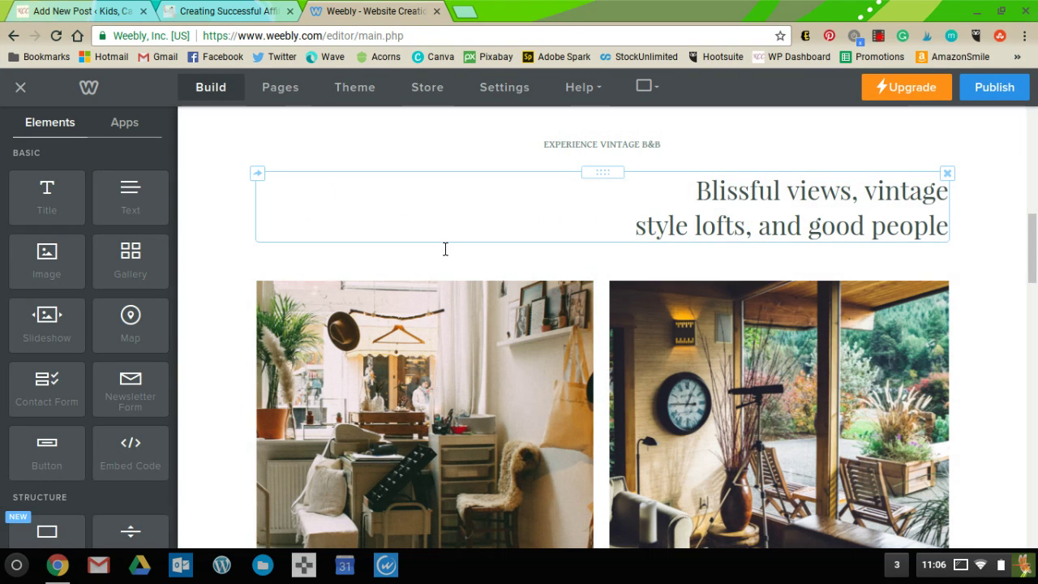
scroll(445, 249, "down", 1)
scroll(445, 249, "down", 2)
scroll(445, 249, "up", 2)
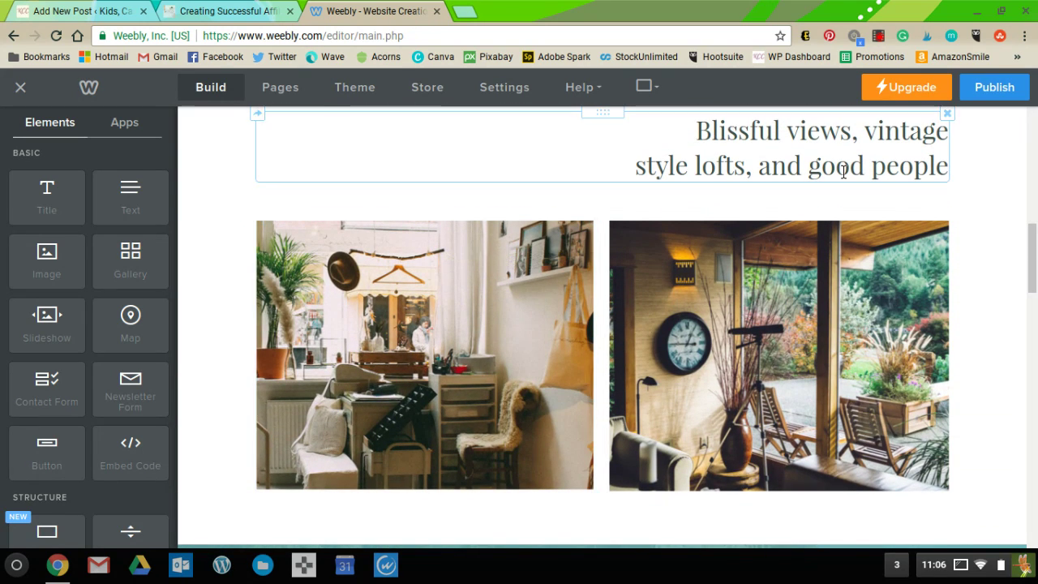
- Left-align the 'Blissful views' heading
left_click(738, 166)
left_click(815, 129)
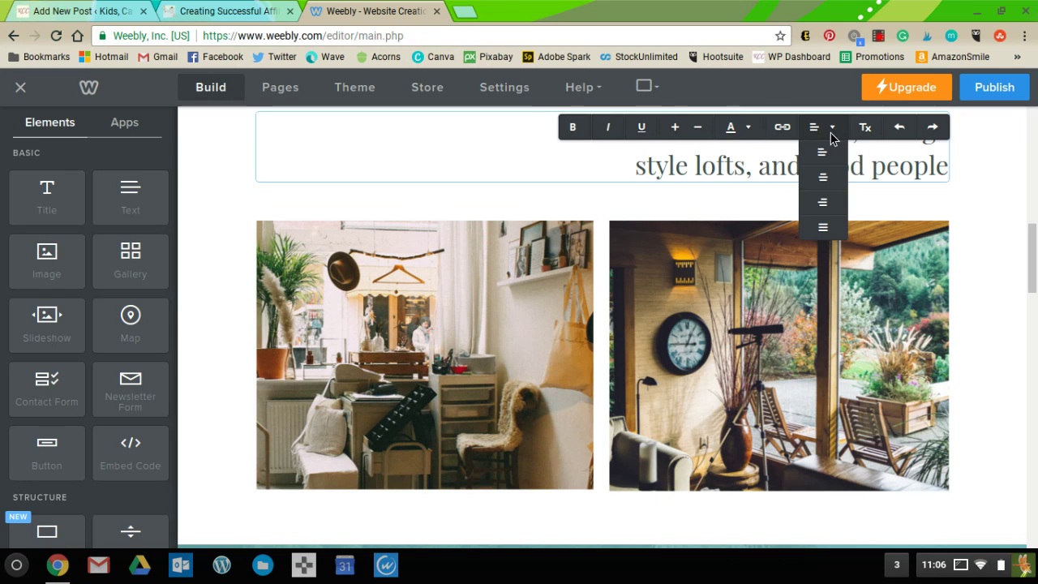
left_click(823, 154)
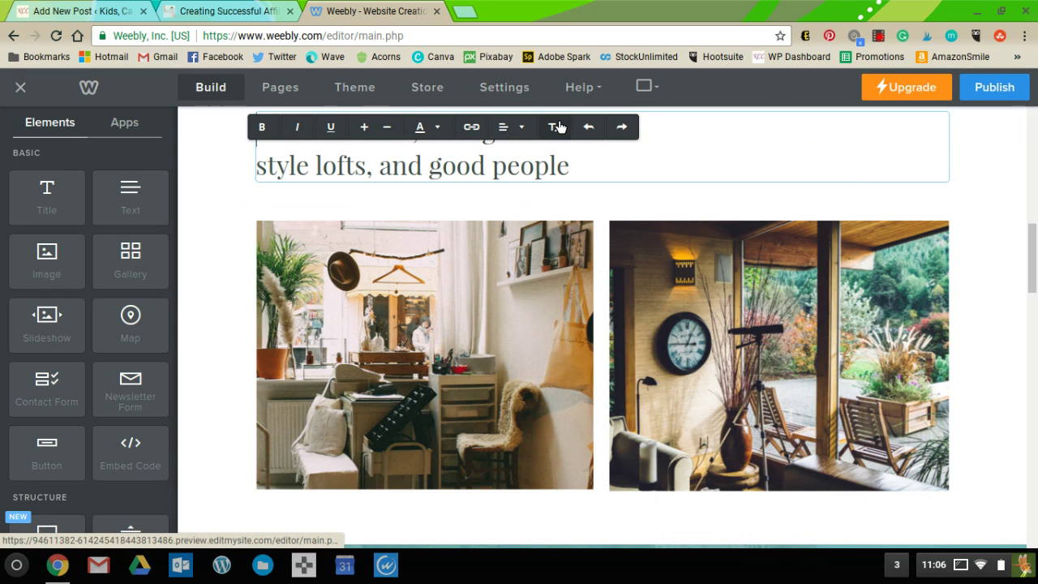
- Merge the heading onto one line reading 'vintage style lofts', with the missing space added
left_click(264, 172)
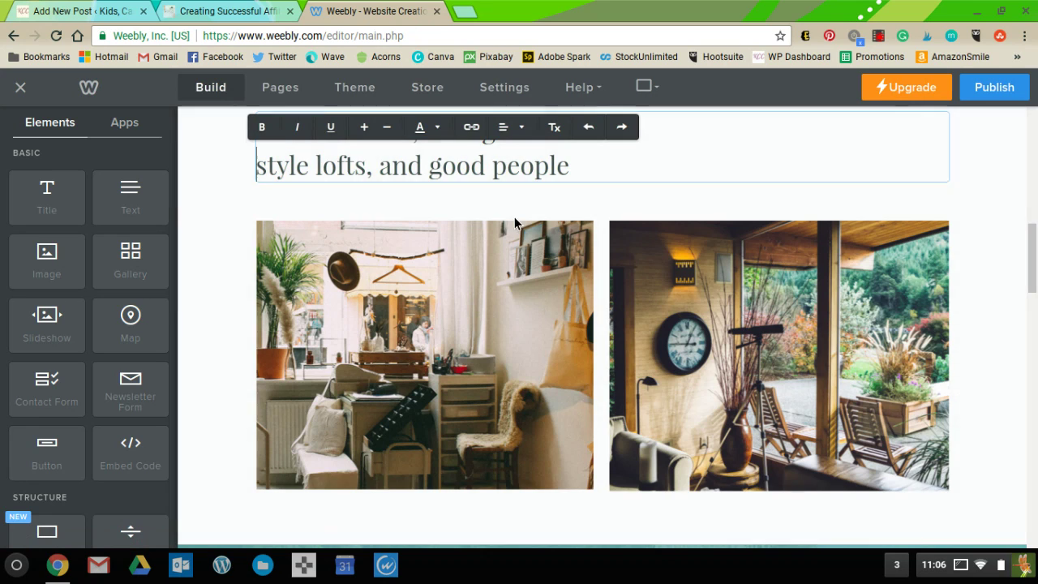
left_click(997, 181)
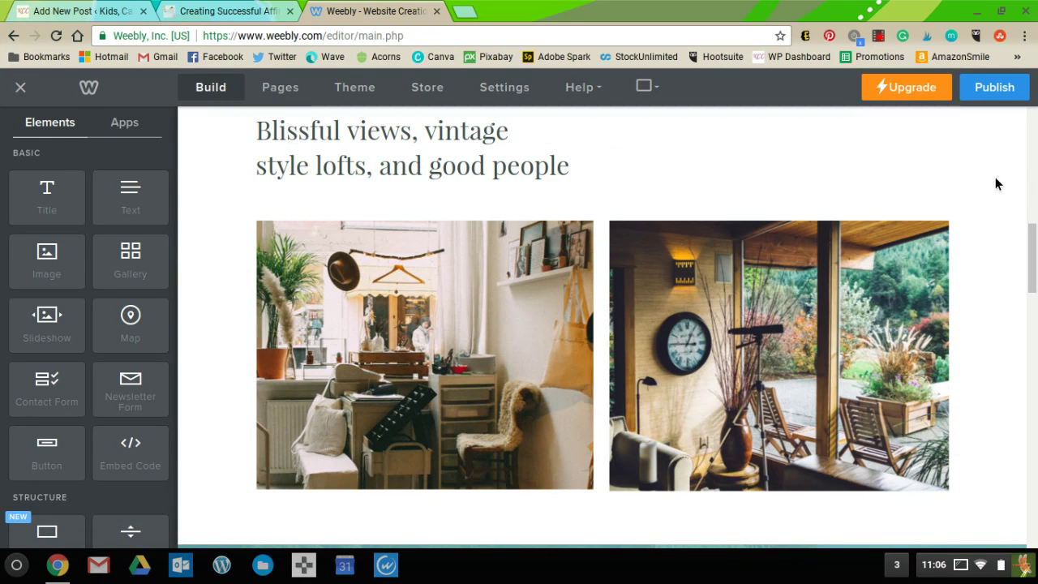
left_click(266, 169)
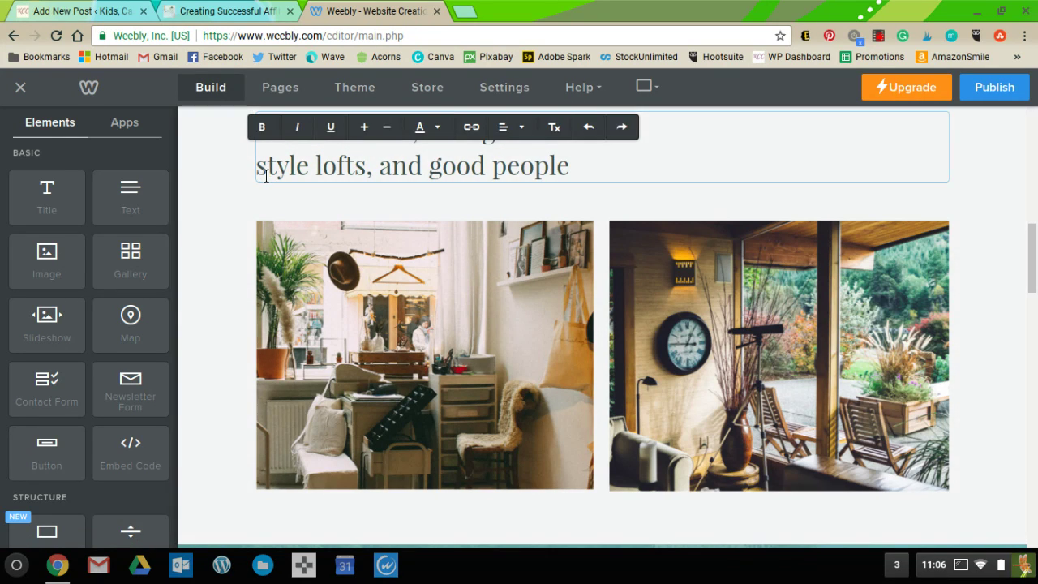
key("BackSpace")
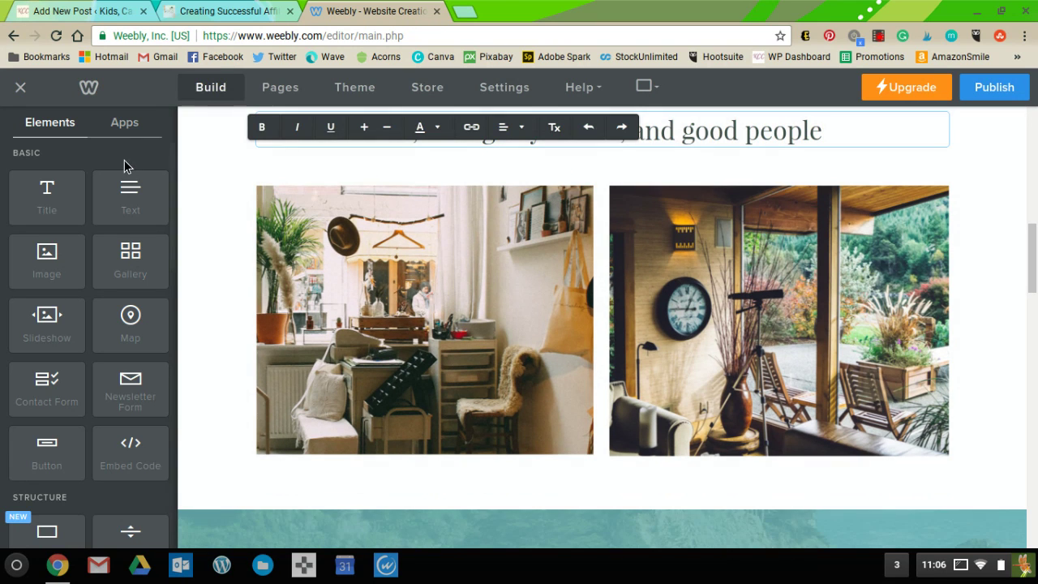
left_click(233, 161)
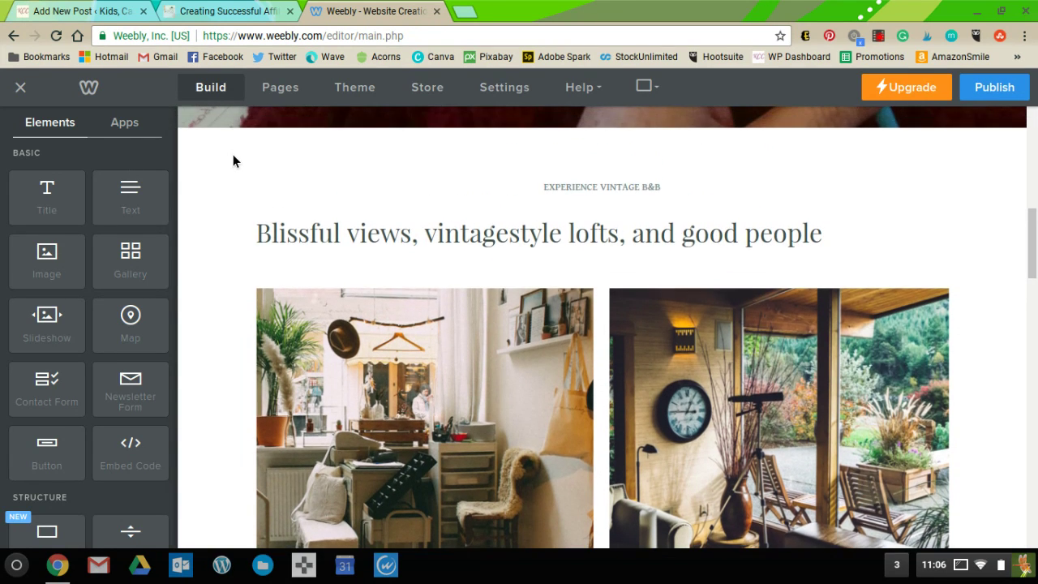
scroll(338, 176, "down", 5)
scroll(449, 176, "up", 5)
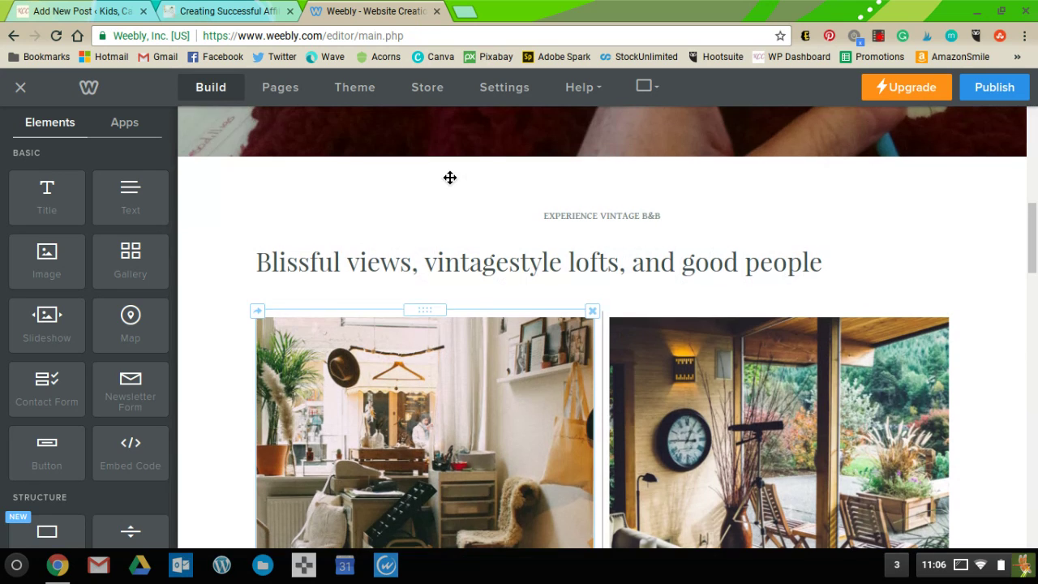
left_click(516, 272)
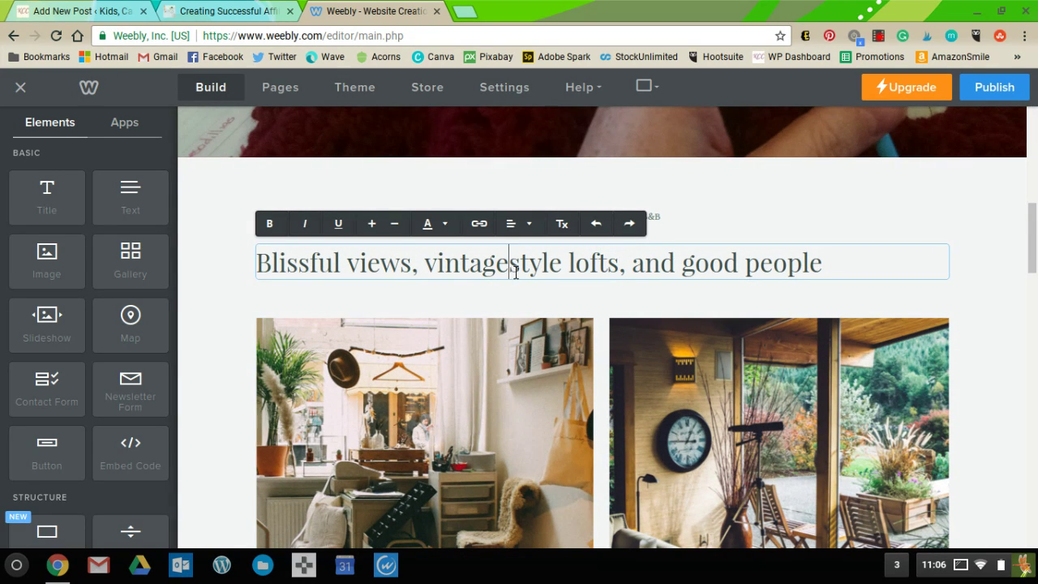
left_click(870, 233)
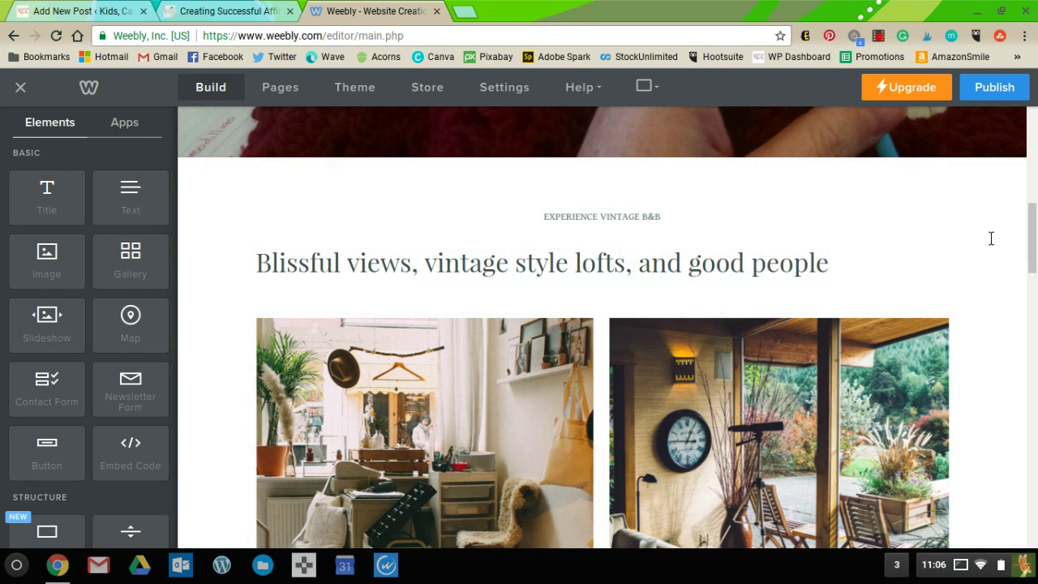
scroll(898, 278, "down", 3)
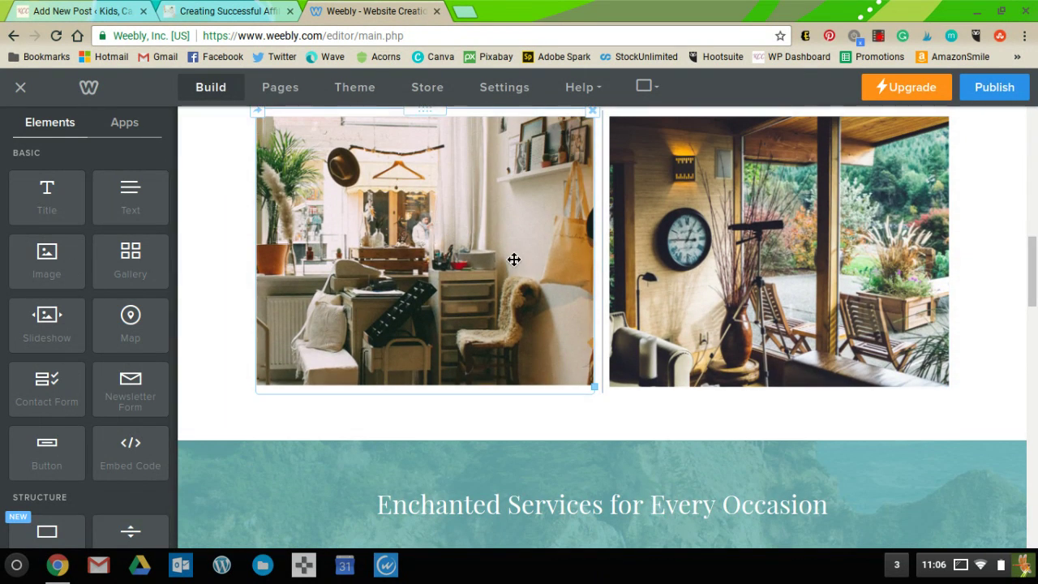
- Drop a Text element beside the left photo under the heading, shrinking the photo
left_click_drag(167, 207, 285, 175)
left_click_drag(300, 148, 339, 240)
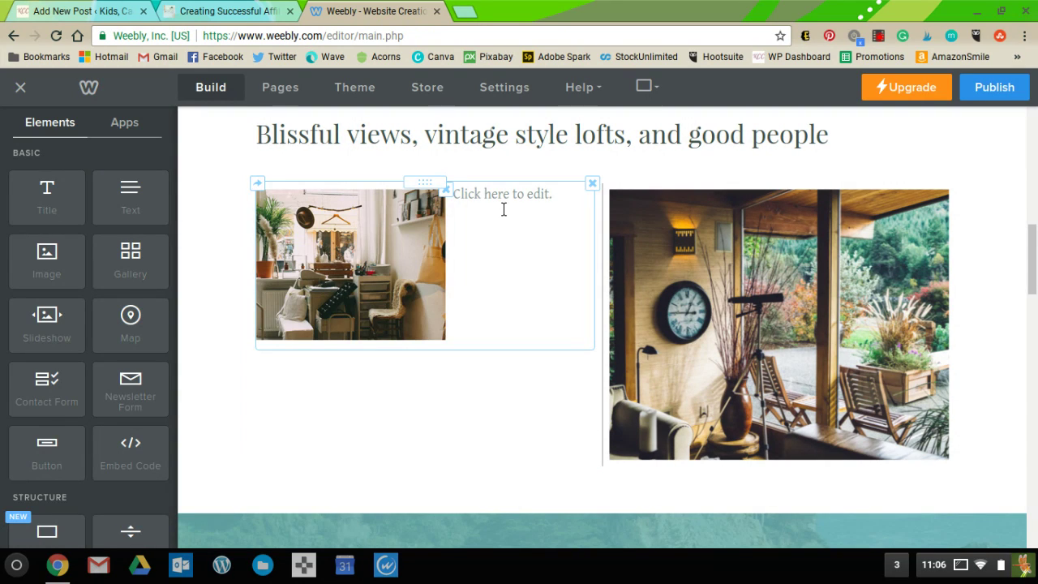
- Fill the new text block with filler text and move the small photo below it
left_click(504, 209)
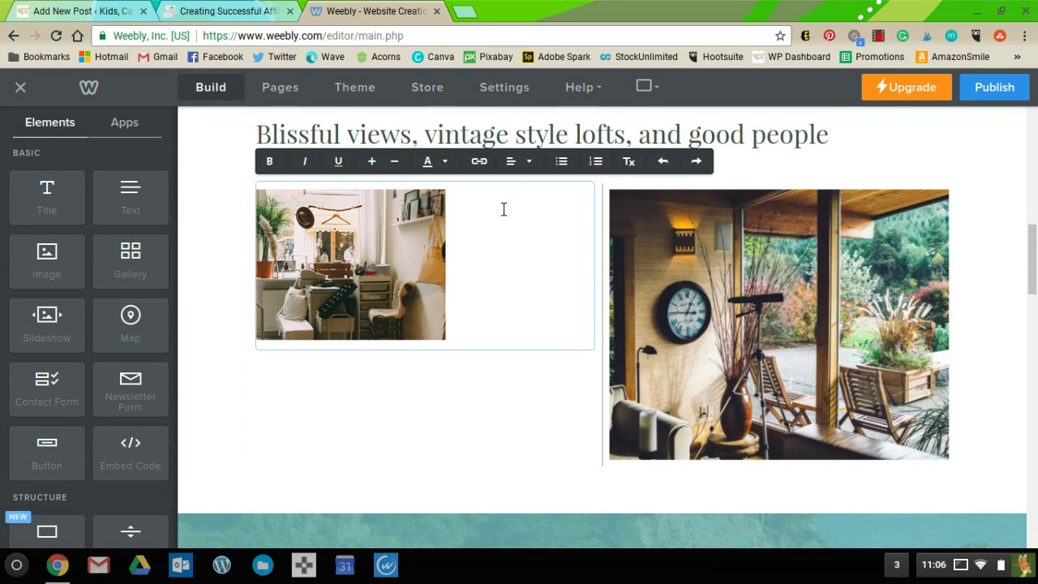
type("aldskjf;aosdi")
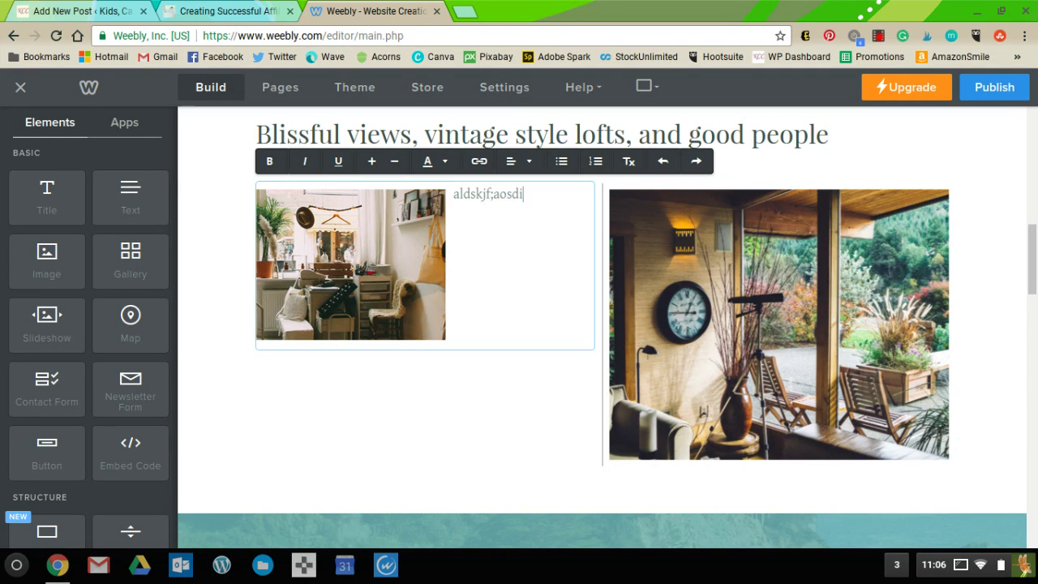
type("hfa;kjdfna;sodifa;lskdjf;alskdjfalksjdhfalskdjflaksjdhf;alskdjf")
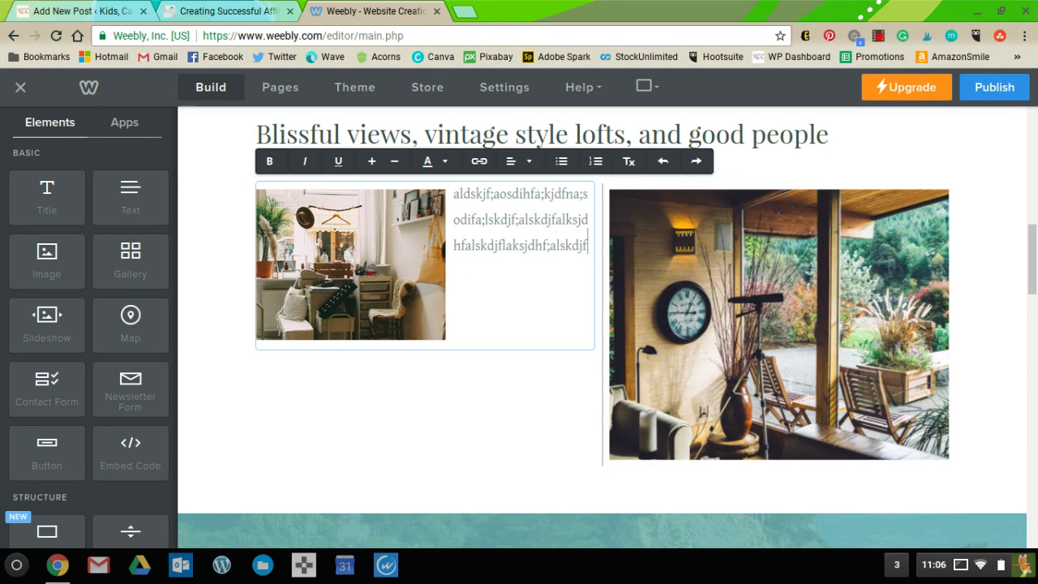
type(";asdhf;alskdjf;alsdkihf;aksjdfh;alskdjf;aslkjdfh;alskdjfaos;idhfa;sldk")
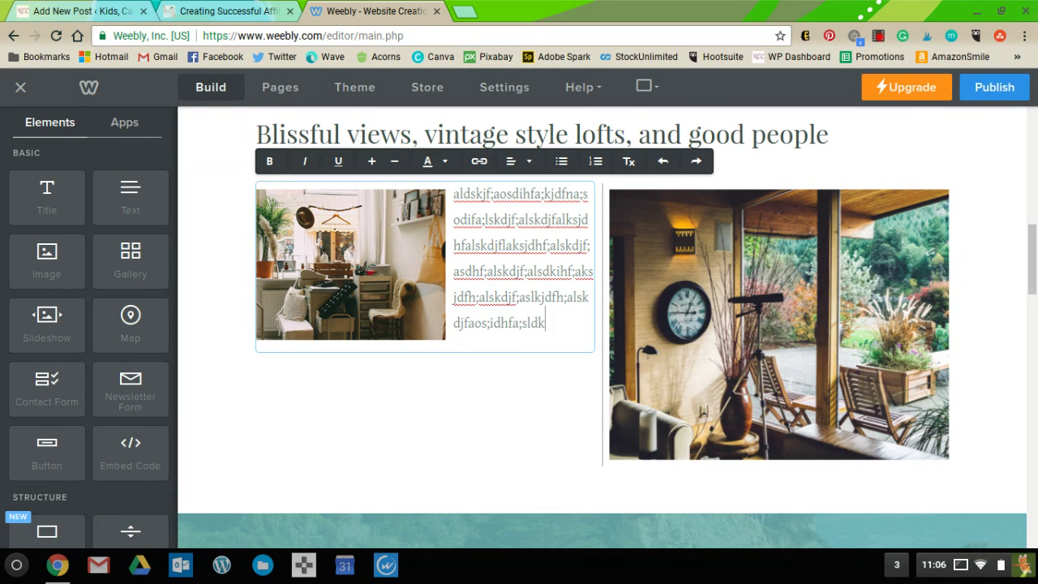
type(";wleirjha;ksjdfn;alskdjf;alksdjf;alskdfj;alskdjfa;lskdjfa;lskdjfa;lskdjf;alsidjfaosi;dhfa;lskdjf;aosdfh")
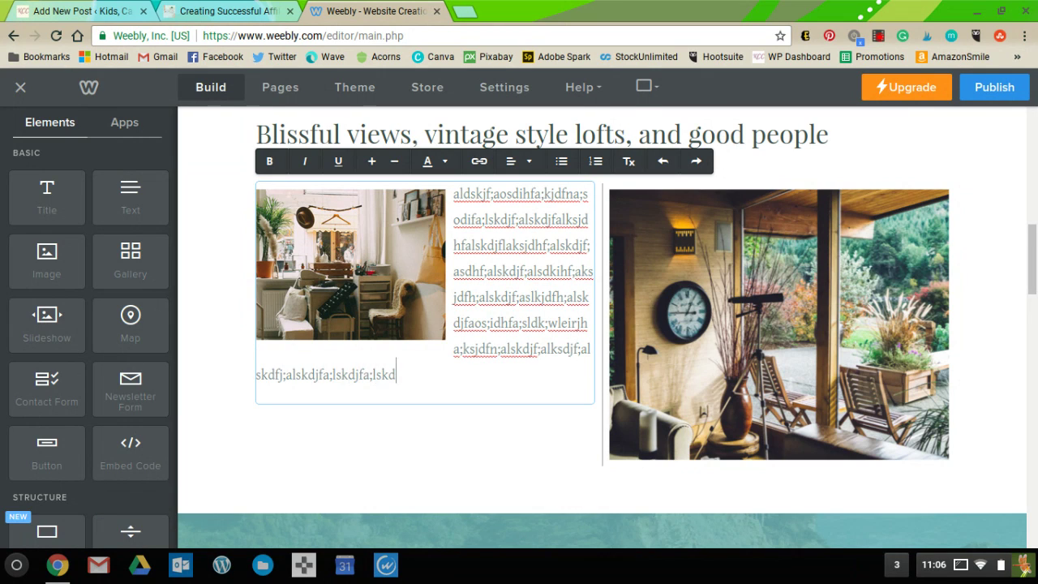
key("BackSpace")
key("BackSpace")
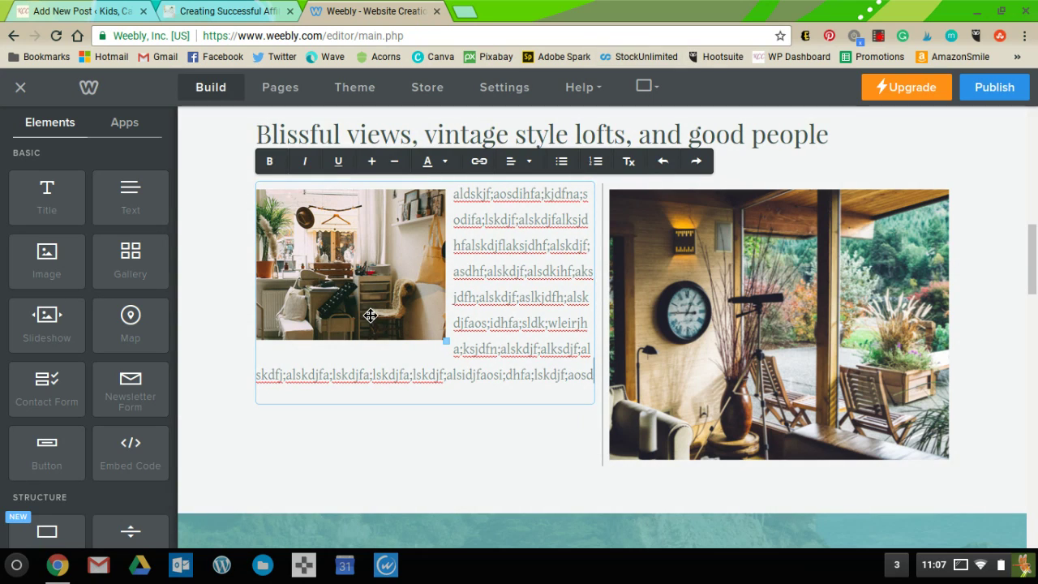
left_click(201, 402)
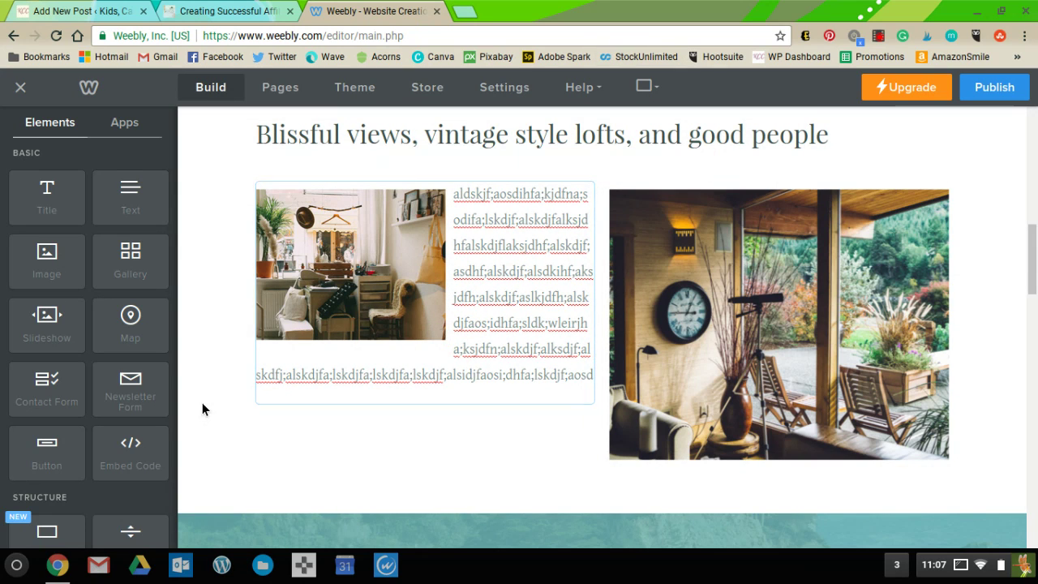
left_click_drag(331, 264, 397, 442)
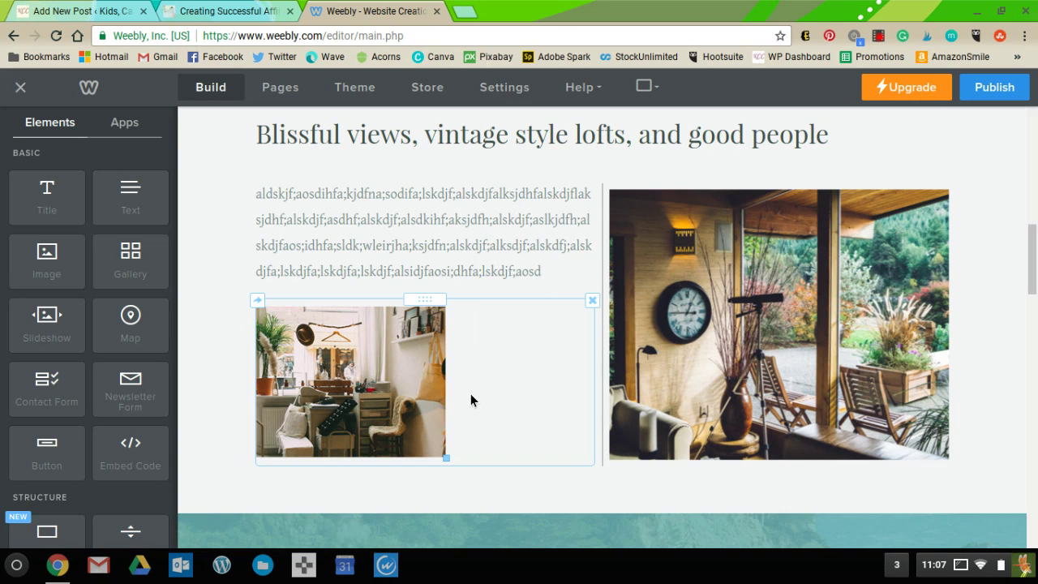
- Add a Spacer between the photos and the Enchanted Services section
scroll(862, 343, "down", 1)
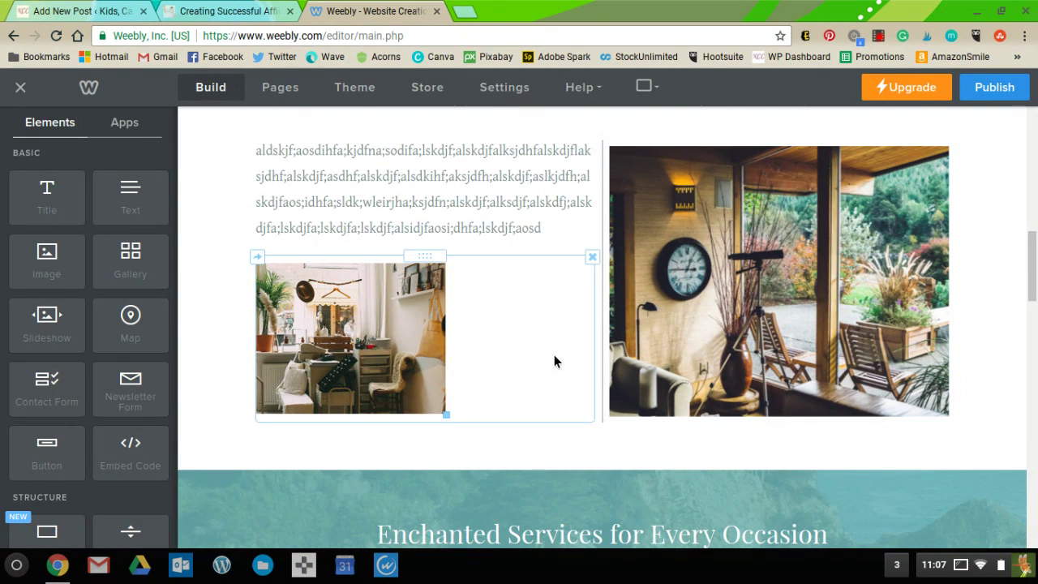
scroll(556, 360, "down", 3)
scroll(88, 405, "down", 3)
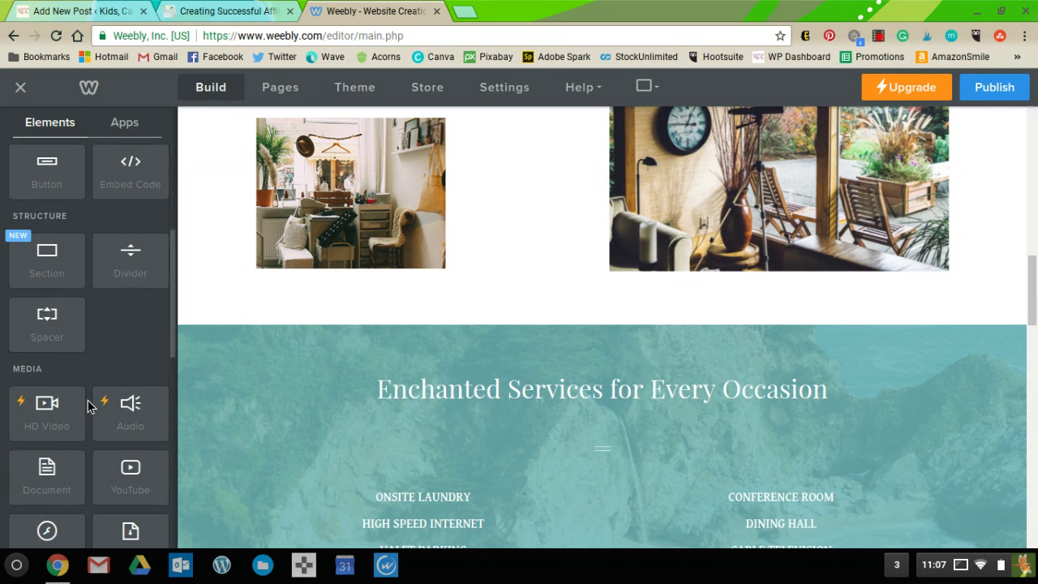
left_click_drag(46, 354, 442, 297)
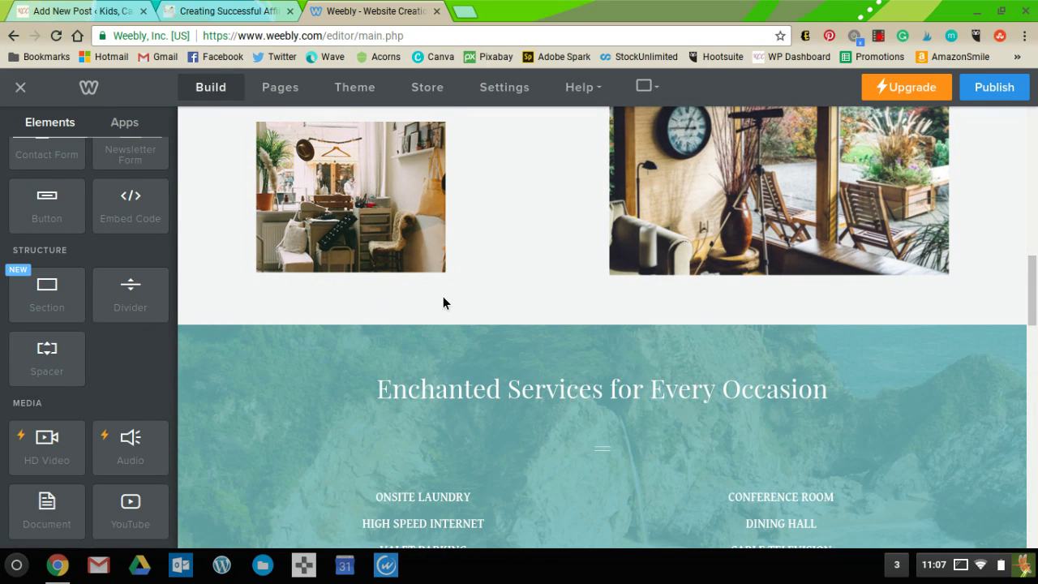
- Place a Title and a Divider line below the two photos
scroll(446, 303, "down", 2)
scroll(449, 302, "up", 3)
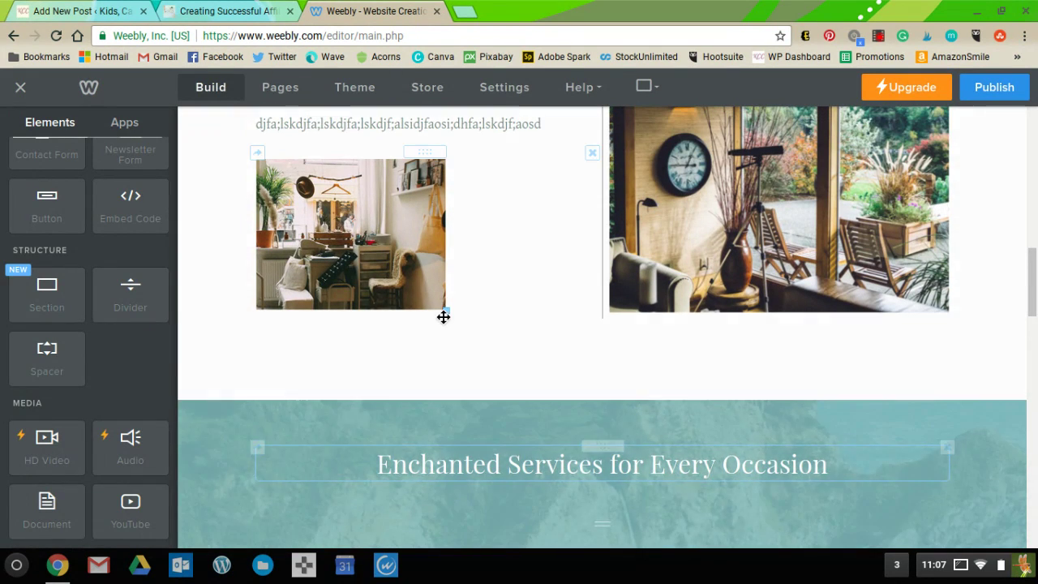
scroll(117, 199, "up", 1)
scroll(117, 198, "up", 3)
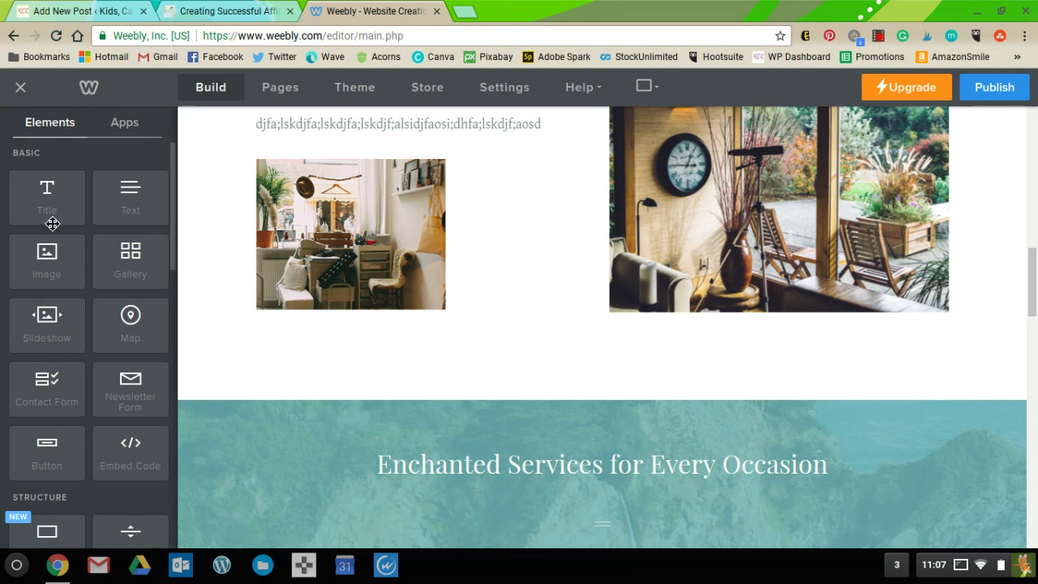
left_click_drag(50, 212, 303, 383)
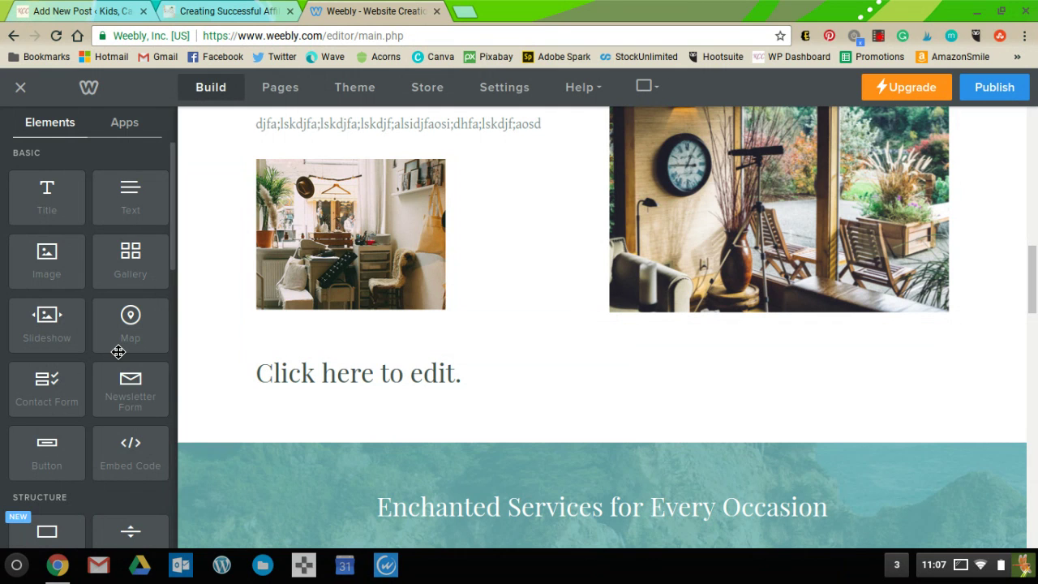
scroll(119, 351, "down", 3)
left_click_drag(141, 315, 455, 365)
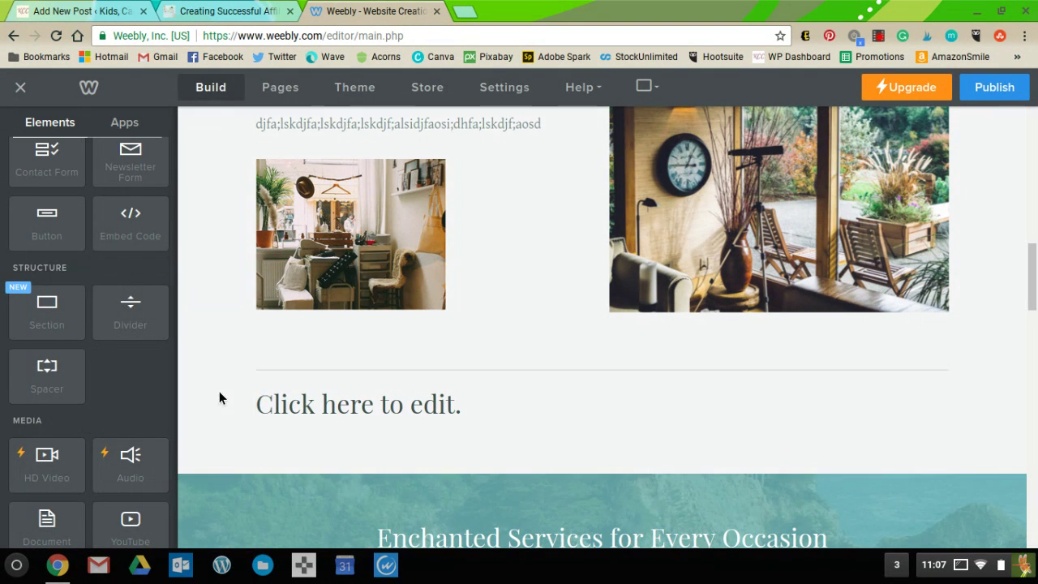
- Place an empty Text block to the right of the new title below the photos
scroll(218, 397, "down", 1)
scroll(127, 267, "up", 3)
left_click_drag(131, 193, 802, 350)
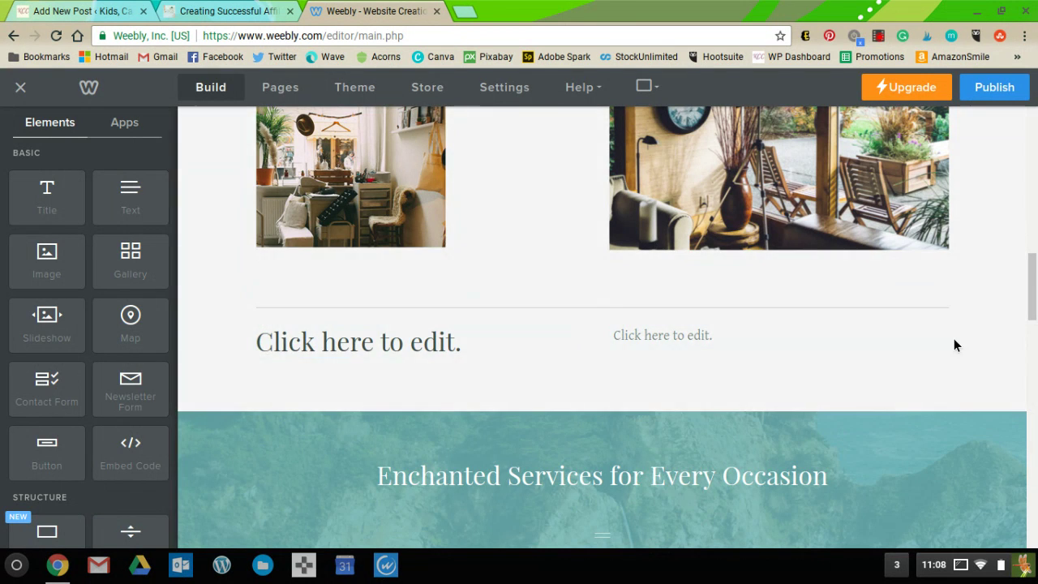
scroll(954, 345, "down", 3)
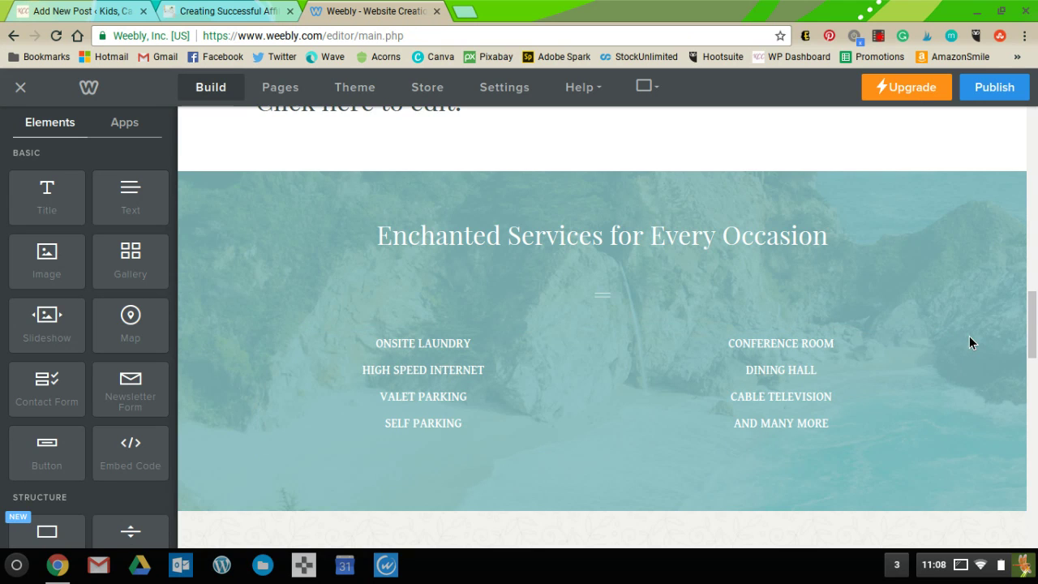
scroll(968, 342, "down", 2)
scroll(968, 342, "down", 3)
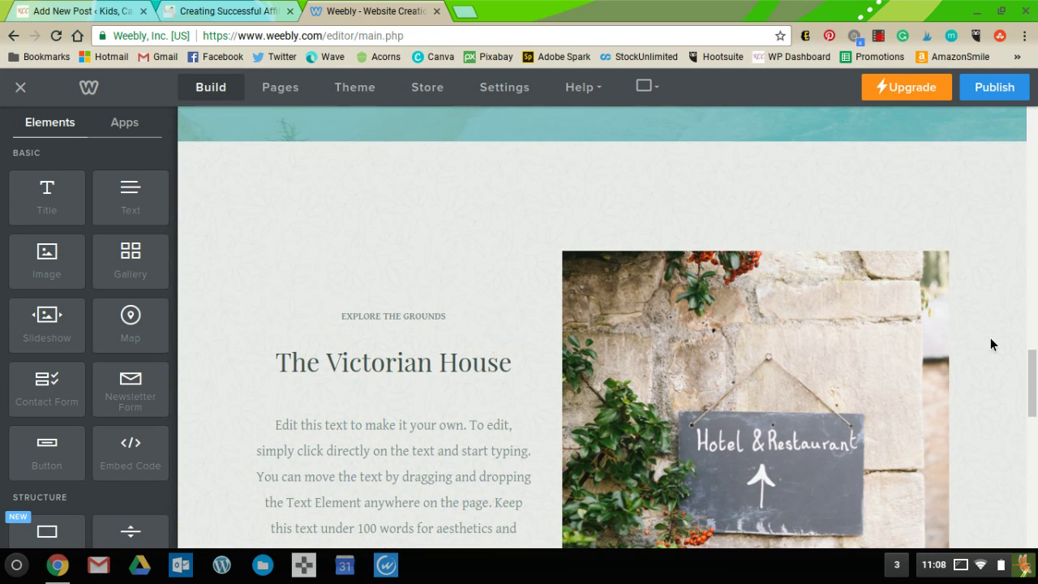
- Open and close the Hotel & Restaurant photo's settings, then scroll to the contact section
scroll(990, 337, "down", 1)
left_click(728, 202)
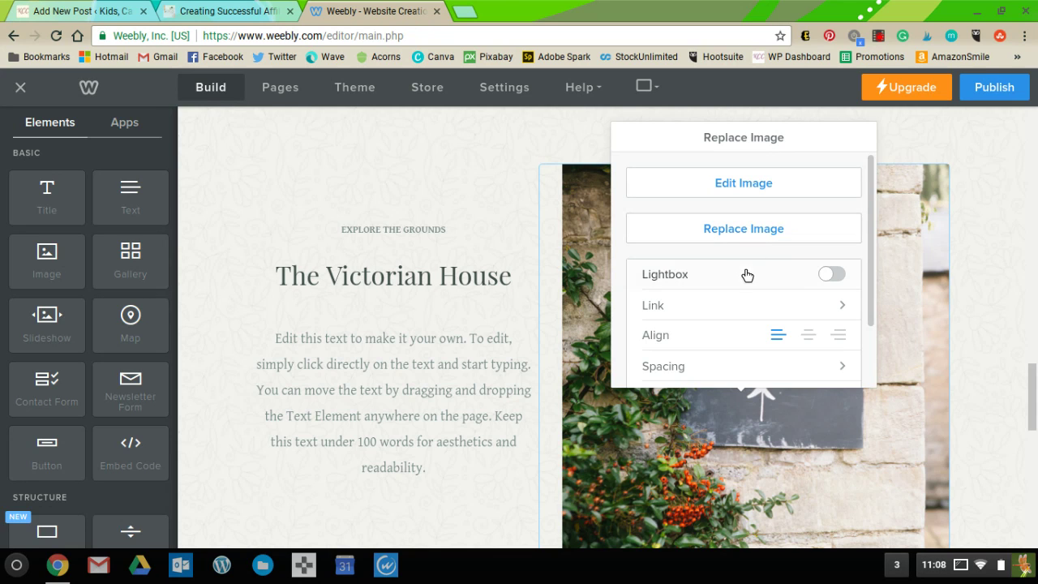
scroll(746, 288, "down", 2)
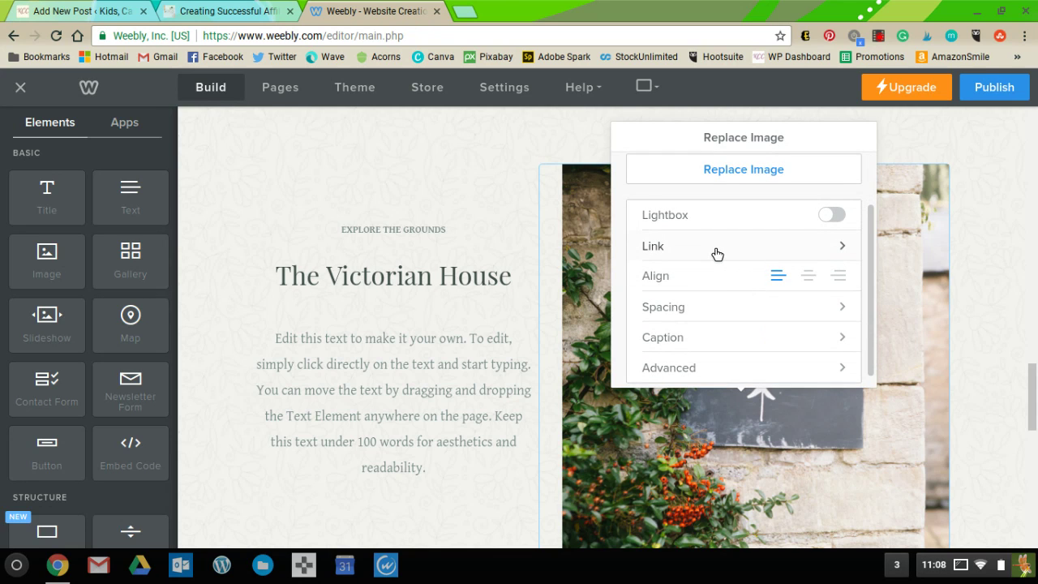
scroll(716, 254, "down", 1)
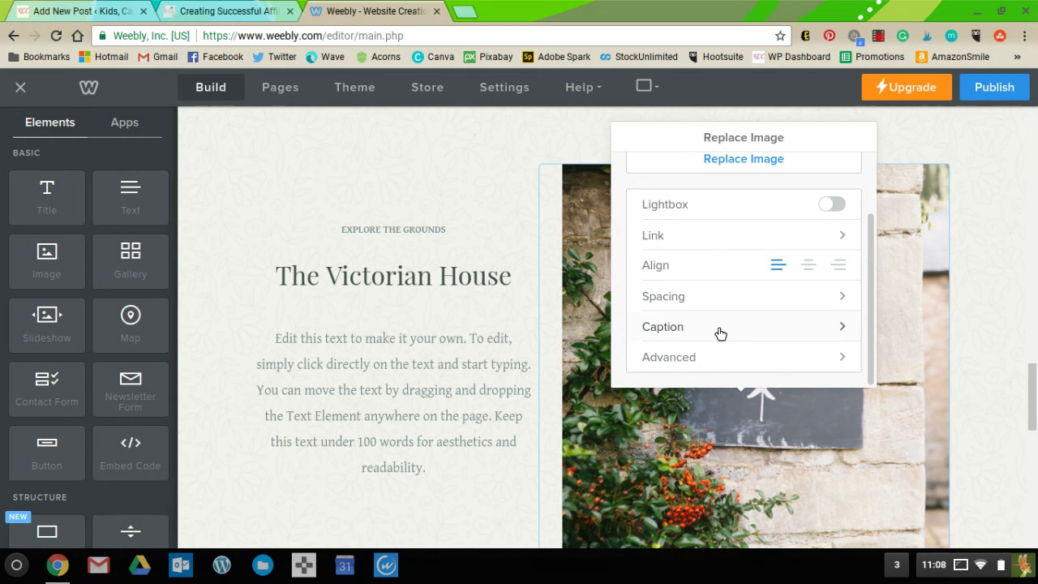
left_click(985, 237)
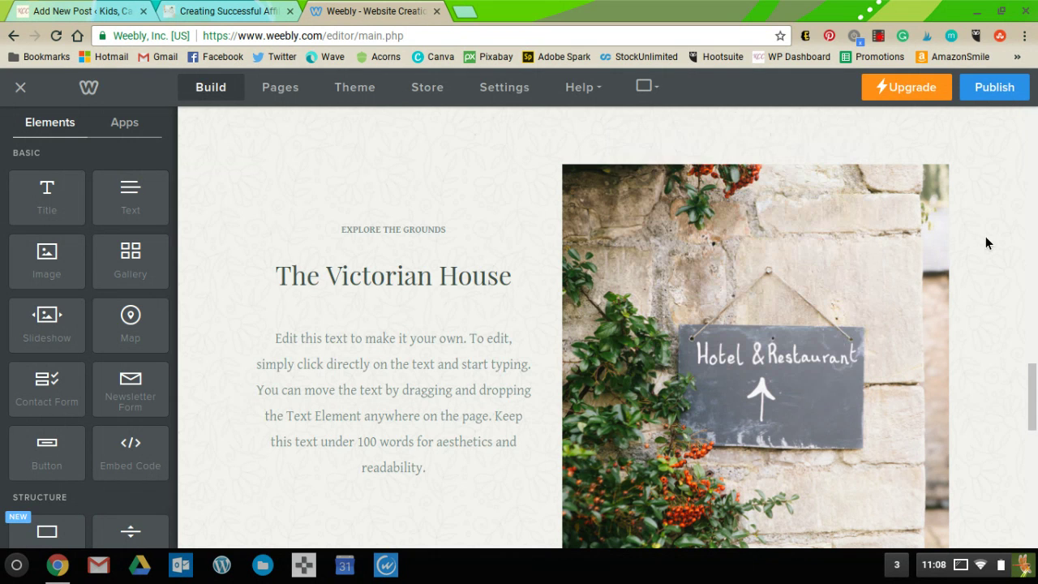
scroll(985, 242, "down", 2)
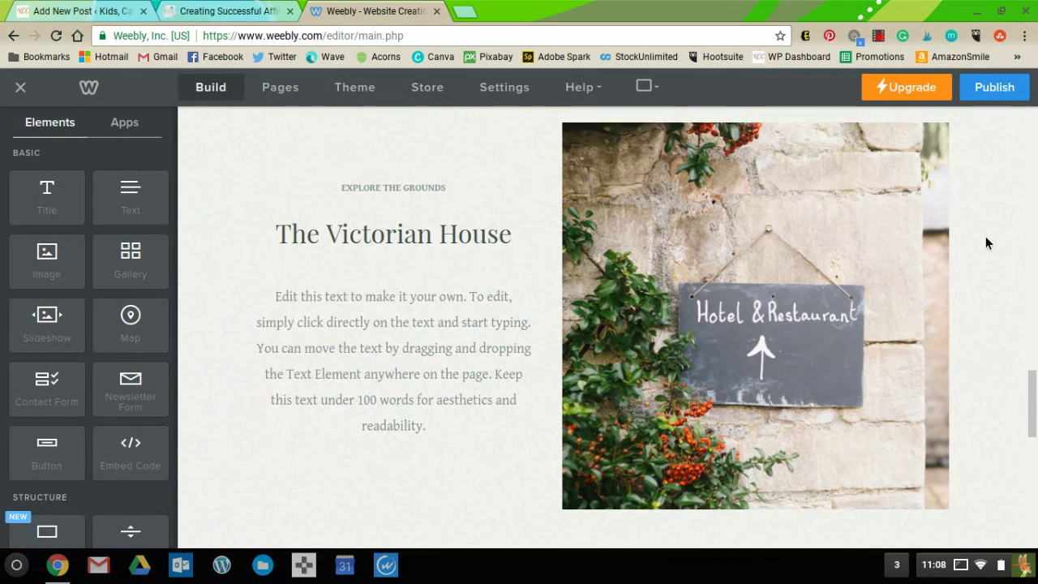
scroll(985, 236, "down", 7)
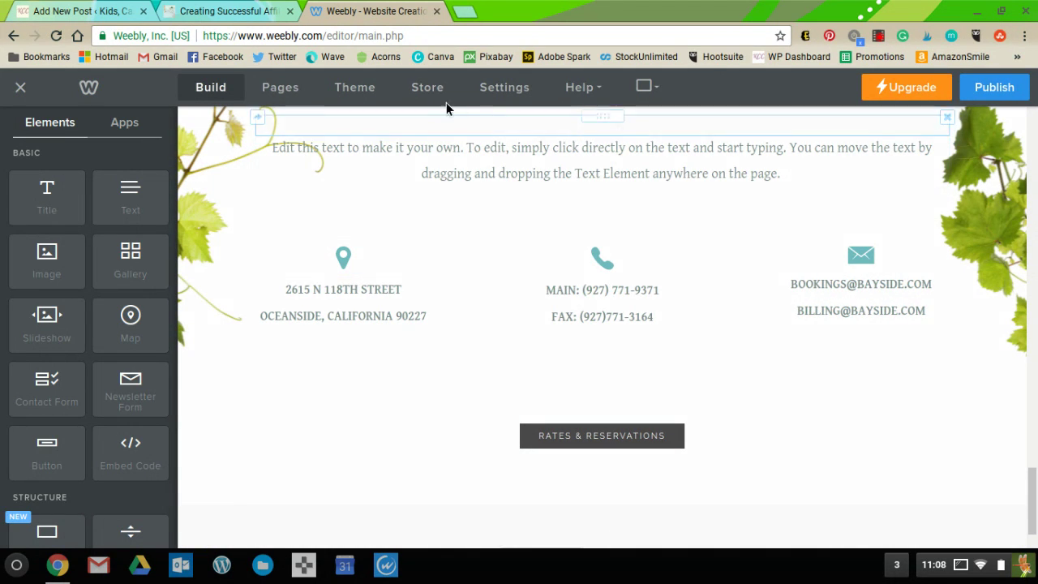
- Open the site Settings, look through the General page, and switch to SEO
left_click(504, 89)
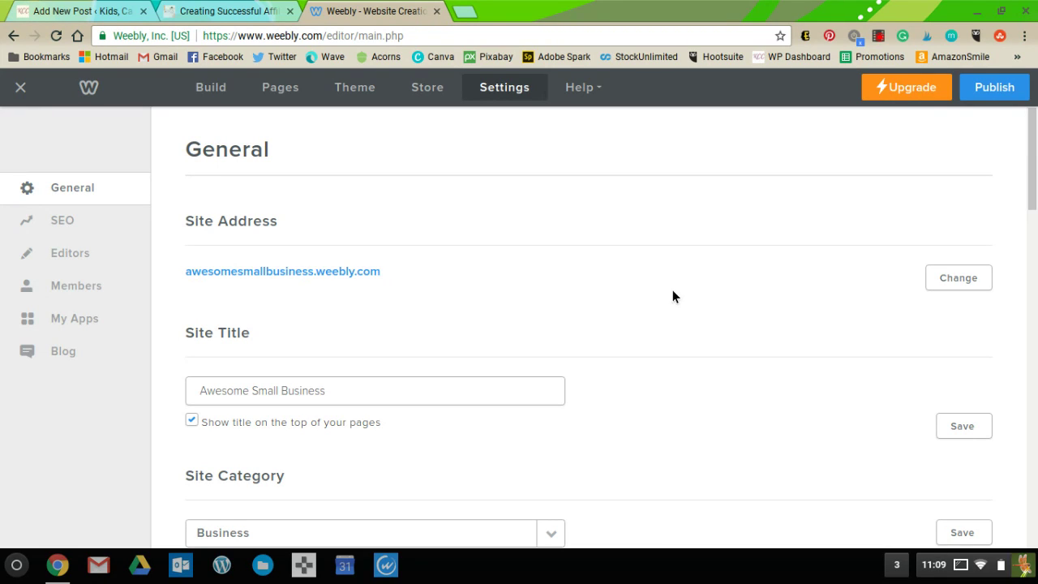
scroll(673, 290, "down", 3)
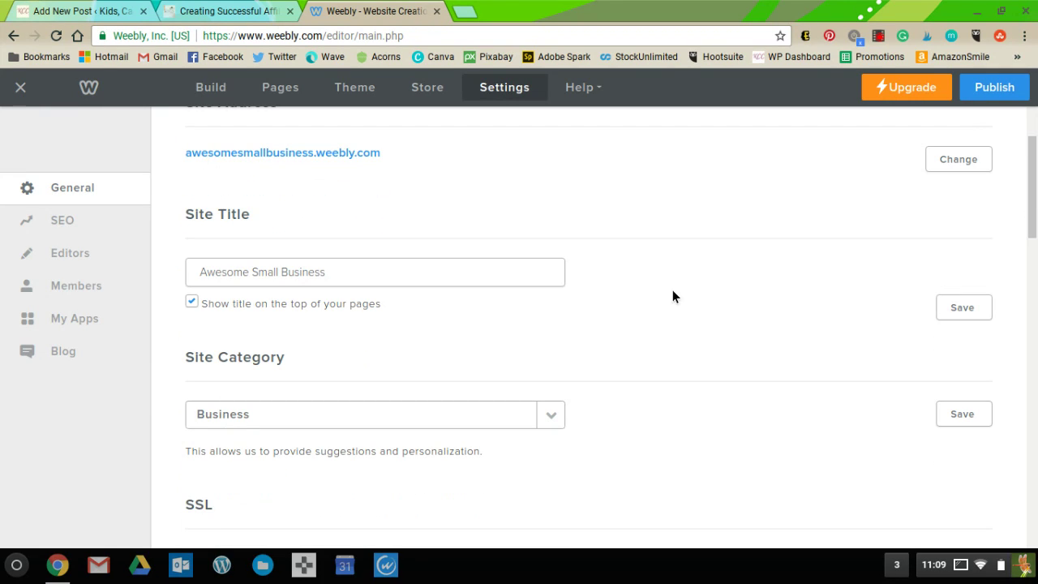
scroll(672, 295, "down", 2)
scroll(658, 306, "down", 2)
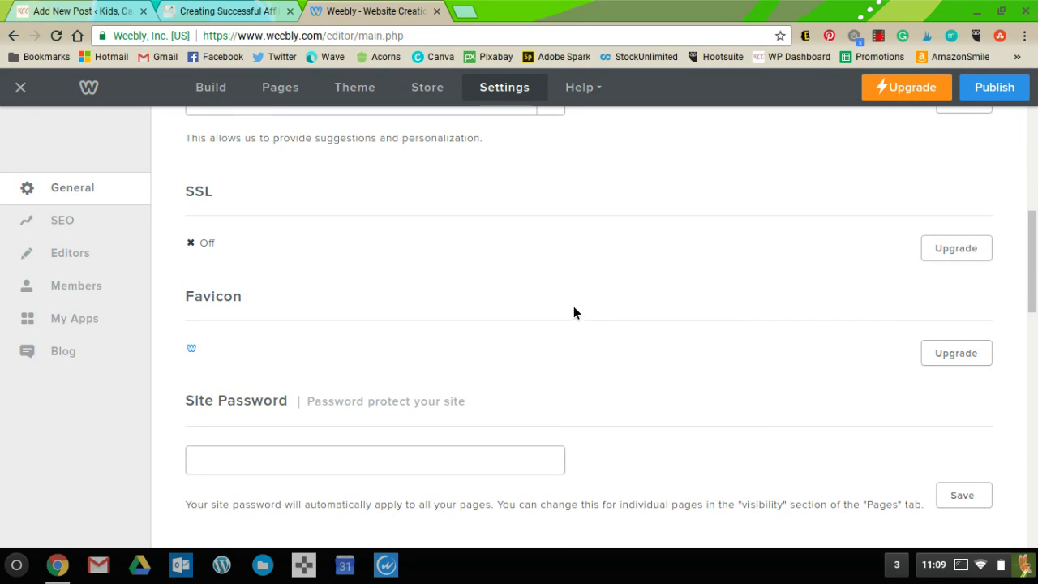
scroll(714, 376, "down", 3)
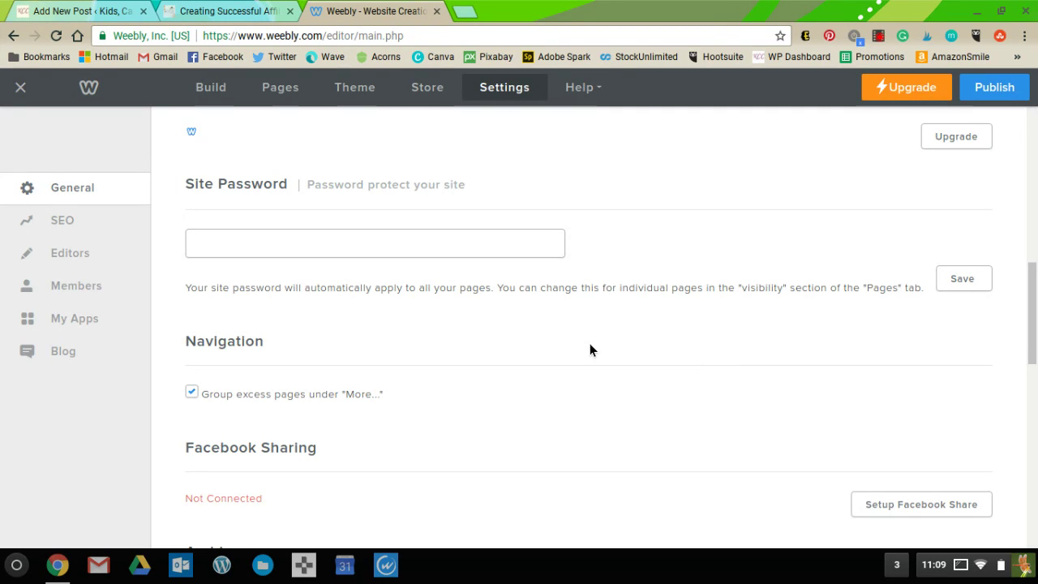
scroll(589, 344, "down", 3)
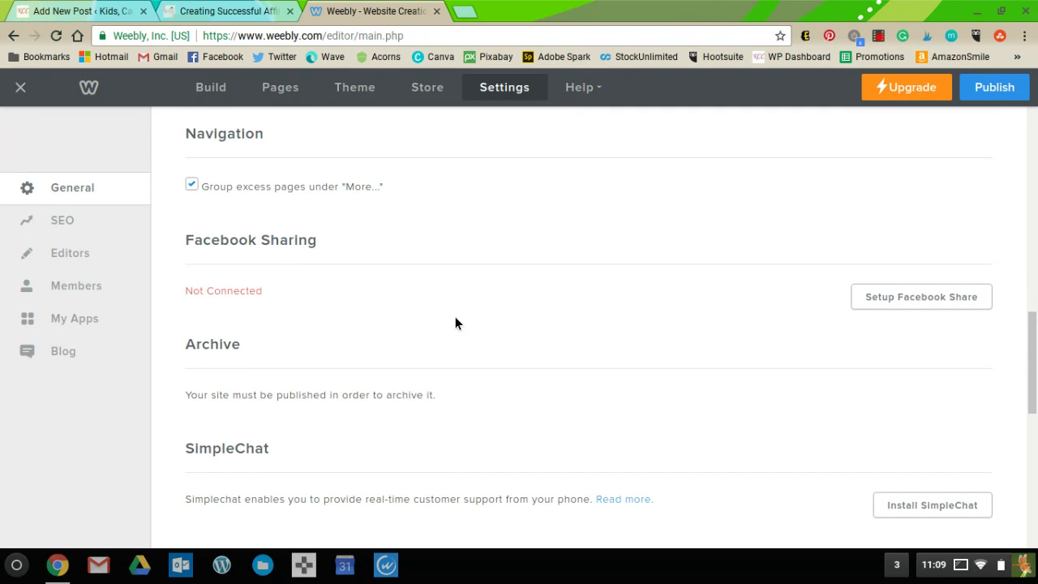
scroll(455, 316, "down", 2)
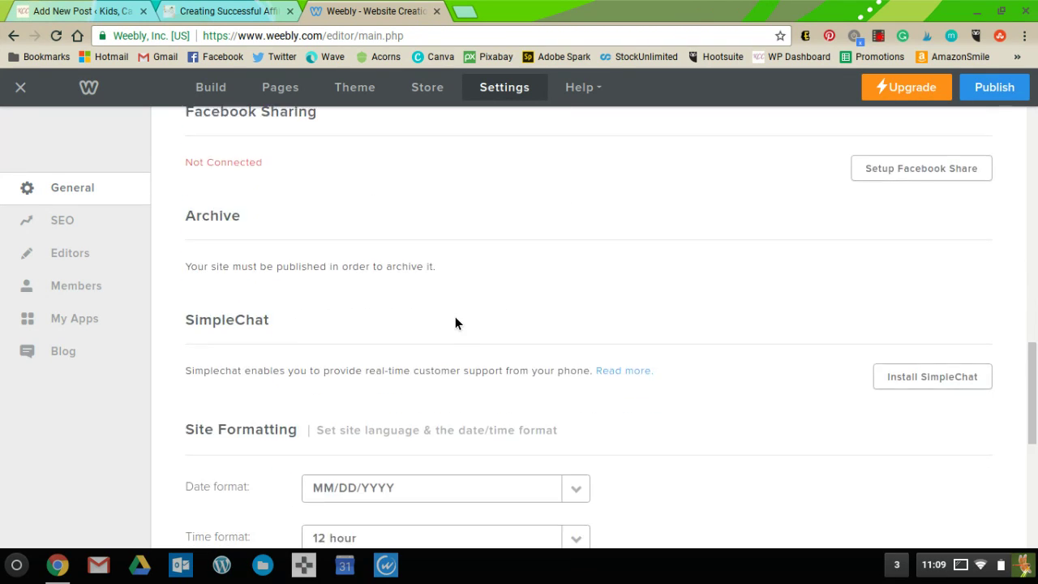
scroll(455, 316, "down", 1)
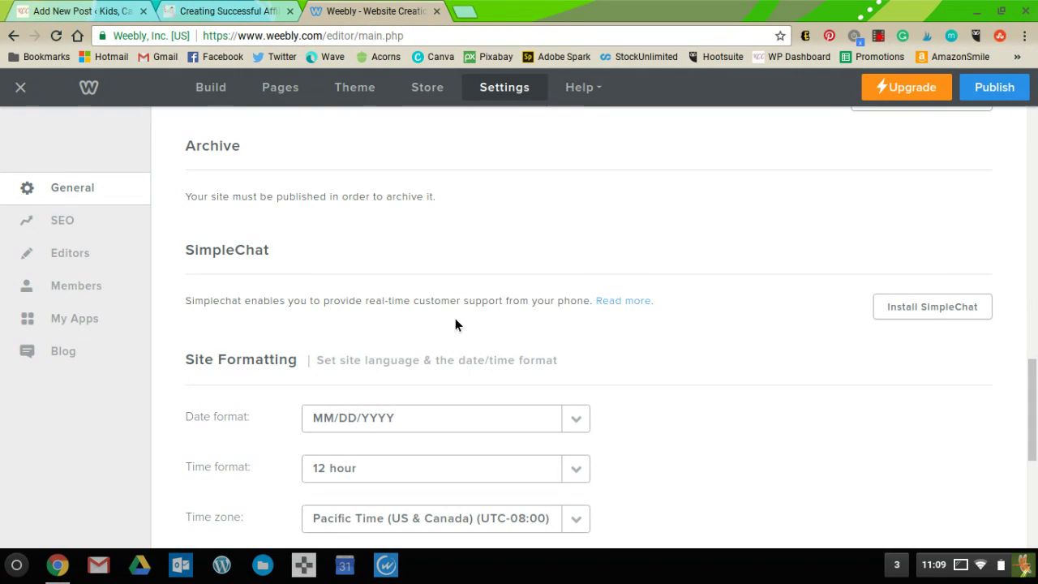
scroll(669, 337, "down", 5)
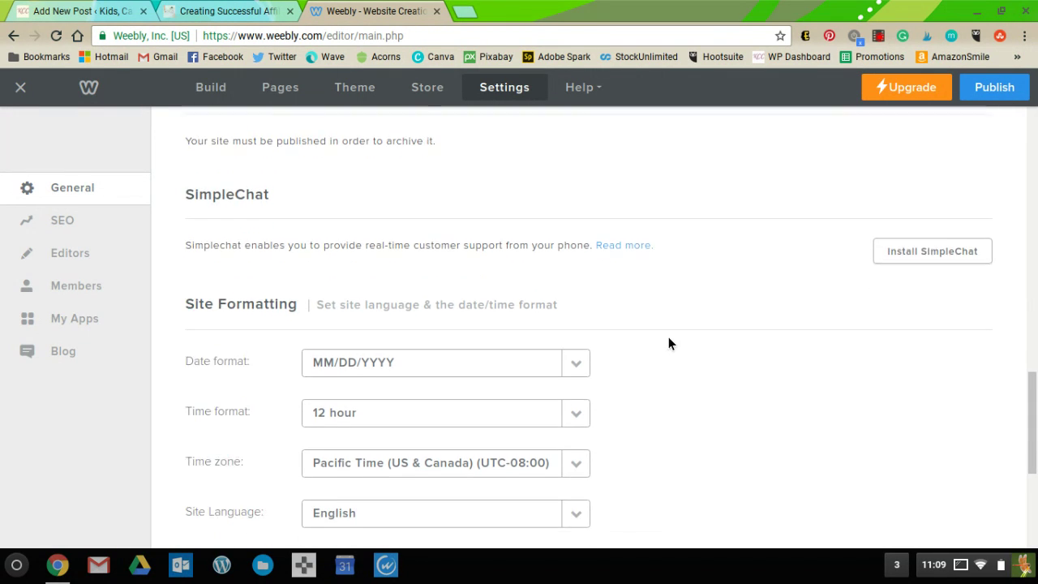
scroll(668, 343, "down", 1)
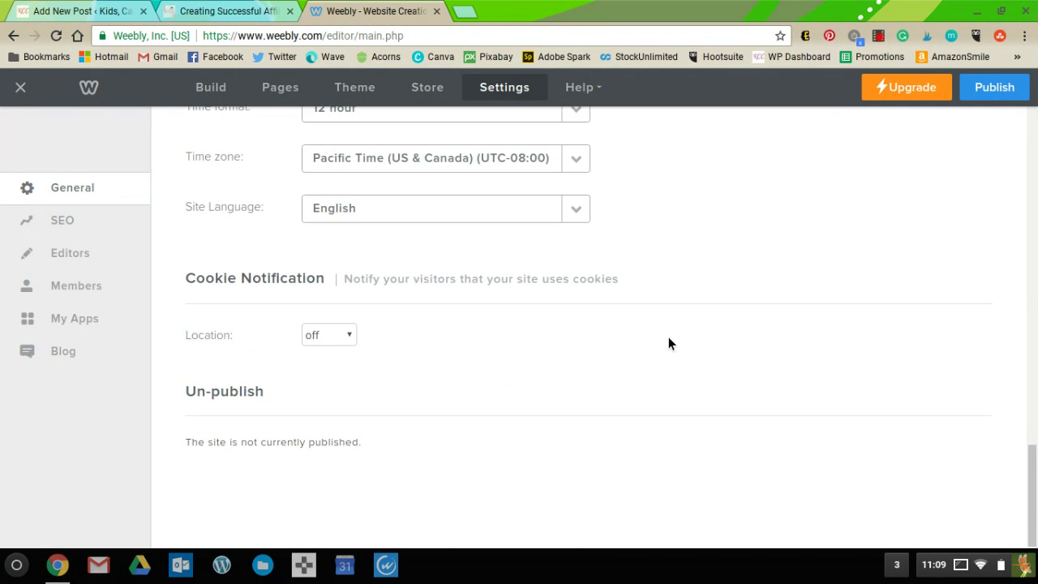
left_click(72, 221)
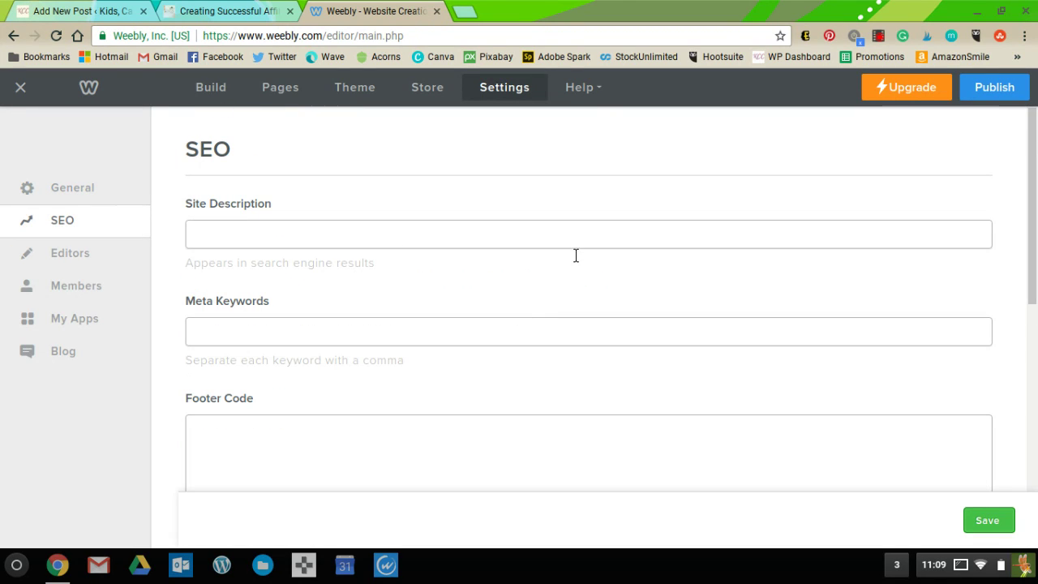
- Look through the SEO settings, then view the Editors and Blog settings pages
scroll(575, 255, "down", 3)
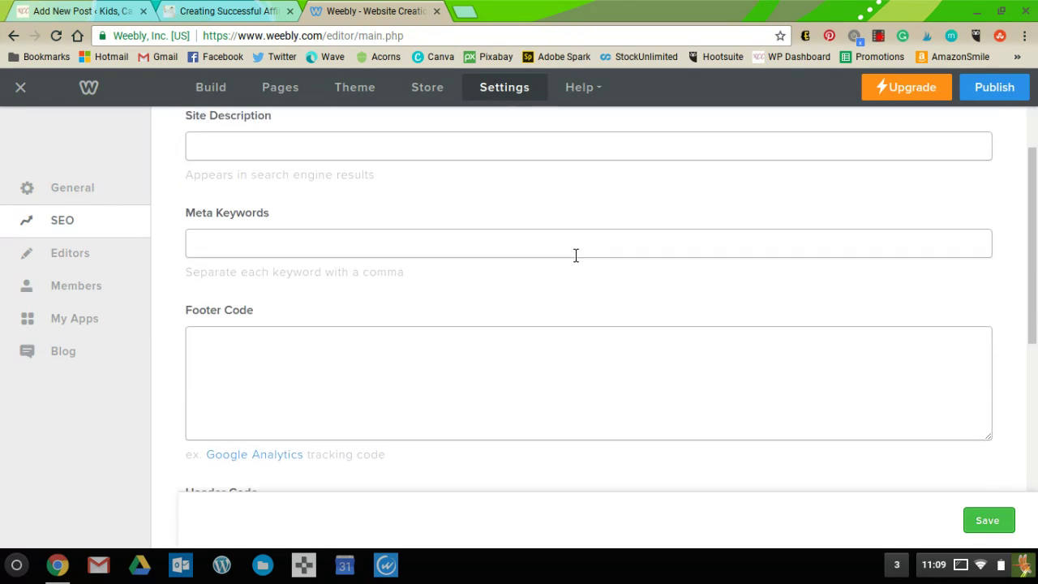
scroll(575, 255, "down", 2)
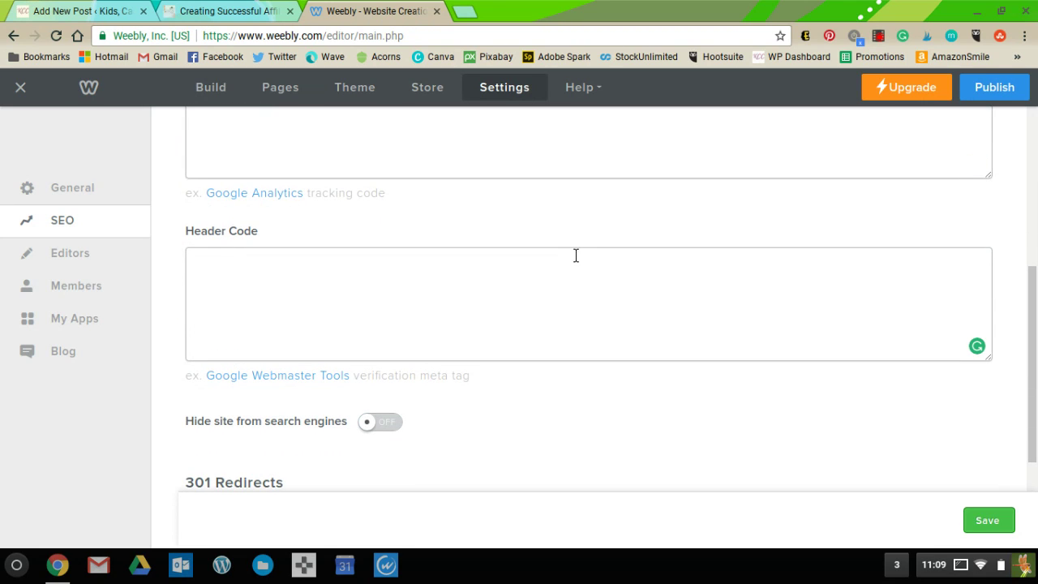
scroll(575, 256, "down", 2)
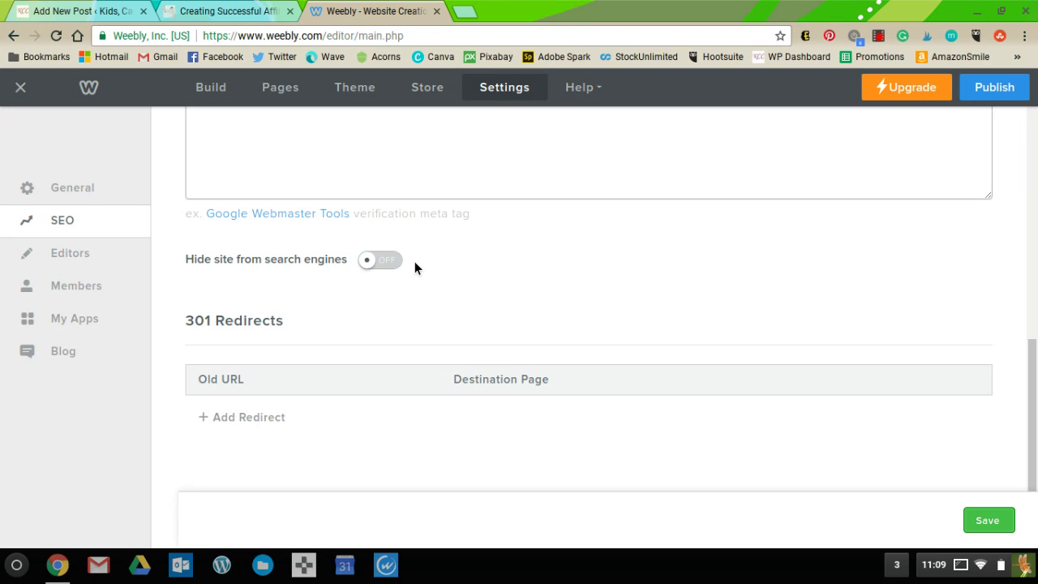
left_click(80, 255)
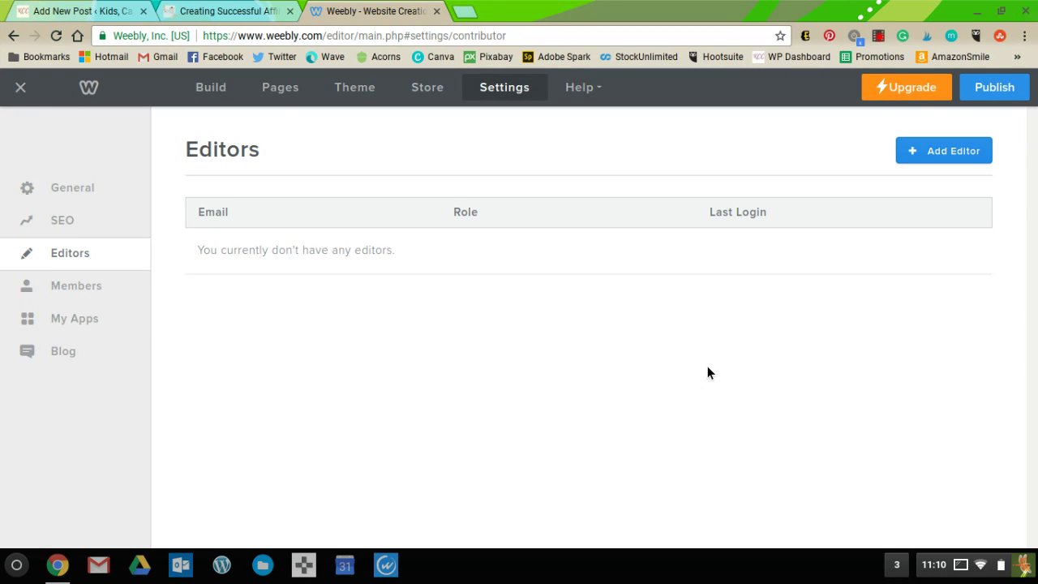
left_click(70, 350)
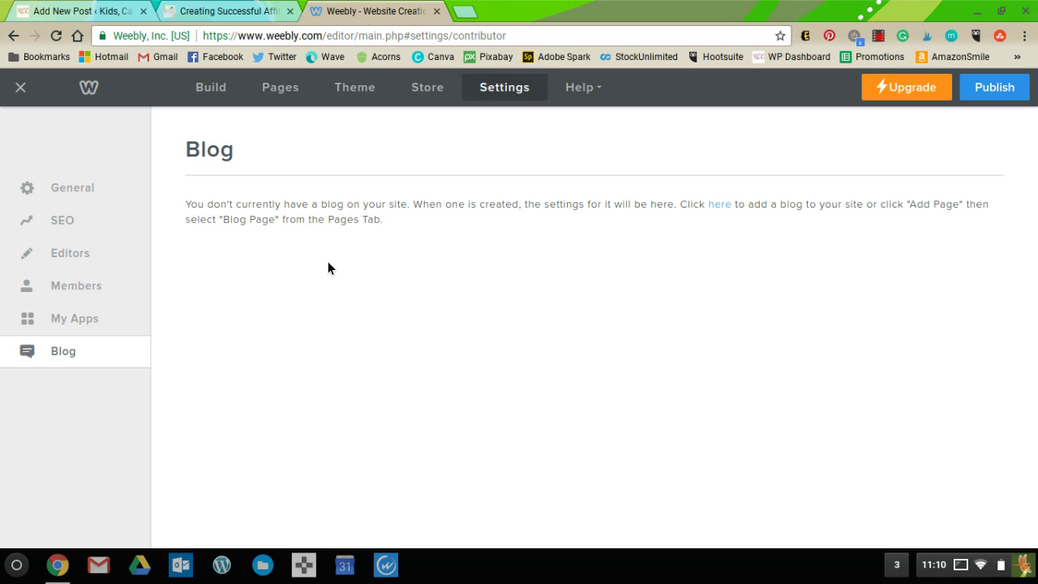
left_click(285, 96)
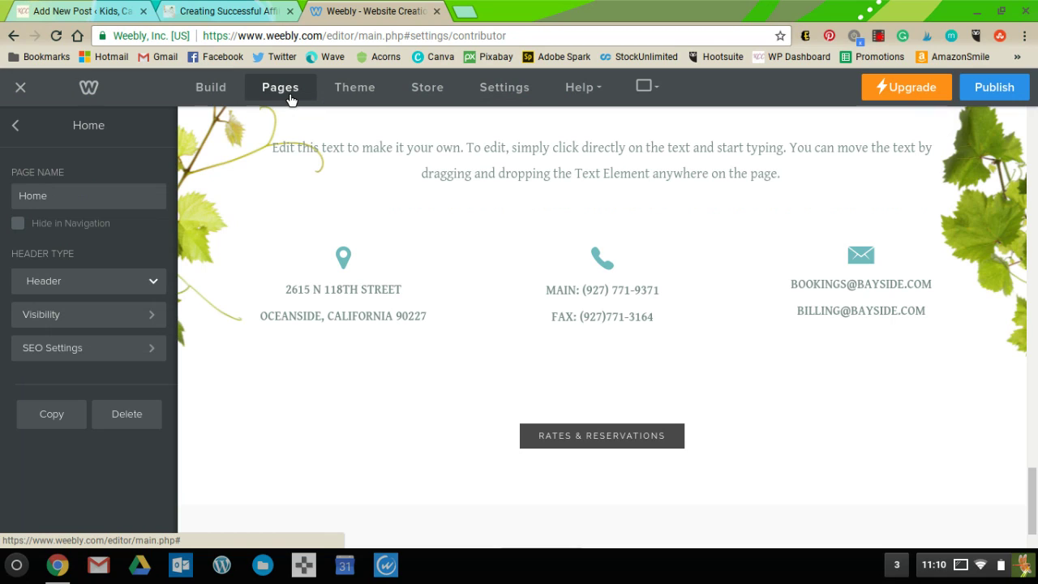
- Add a new Blog Page and name it 'Awesome Blog'
left_click(15, 126)
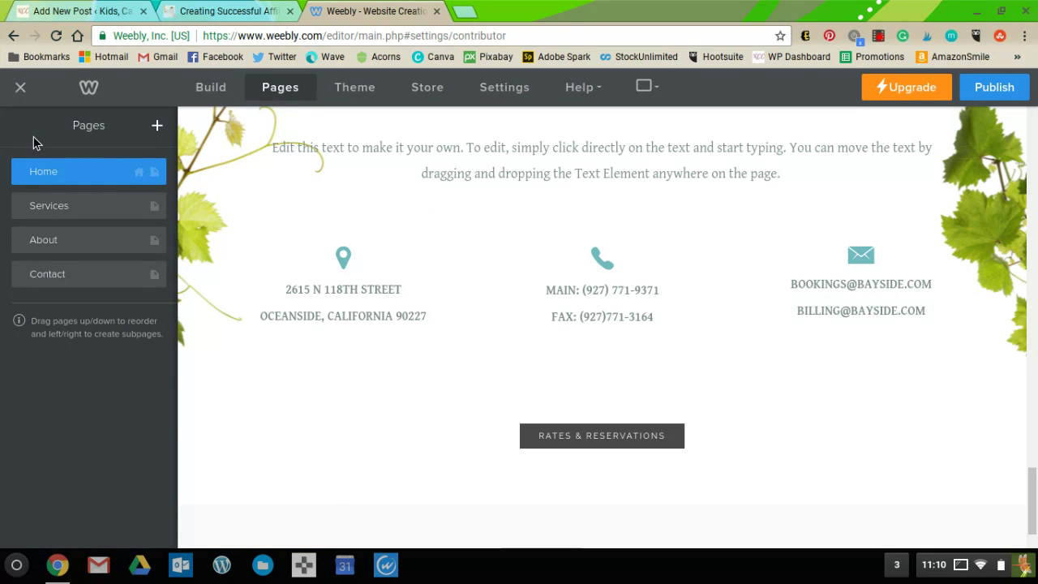
left_click(158, 127)
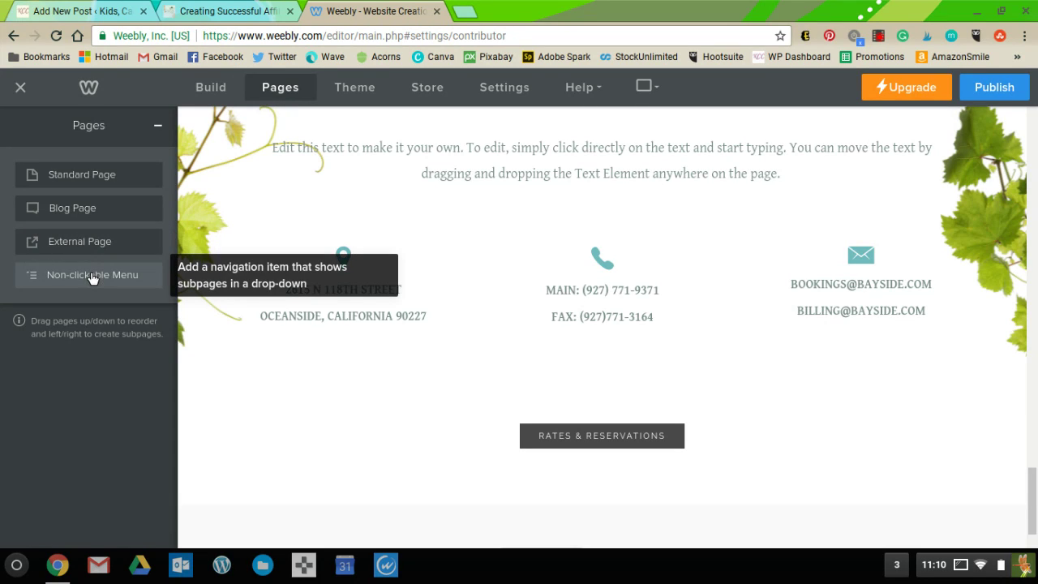
left_click(109, 210)
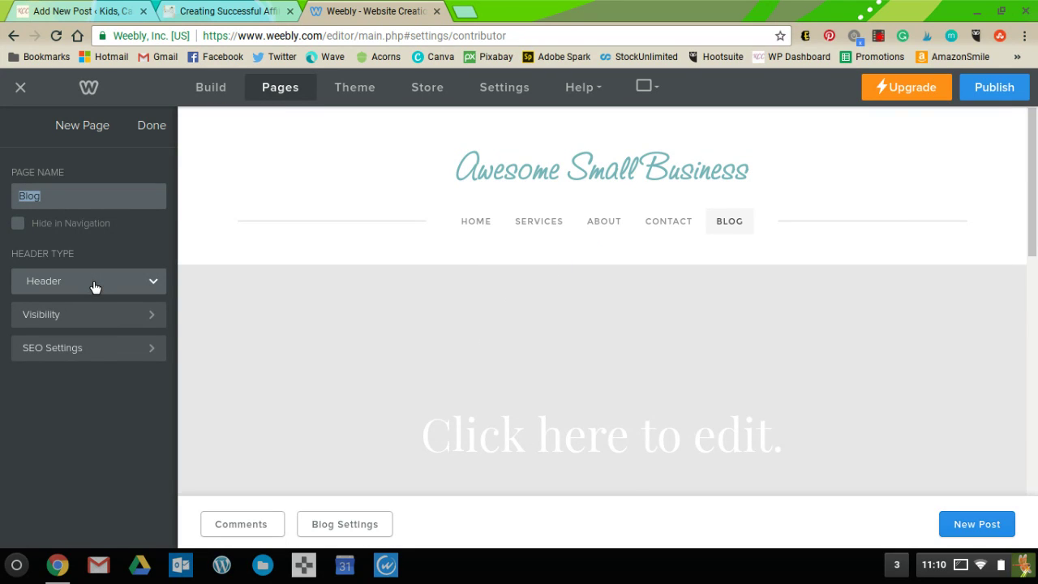
left_click(26, 204)
type("Awesome")
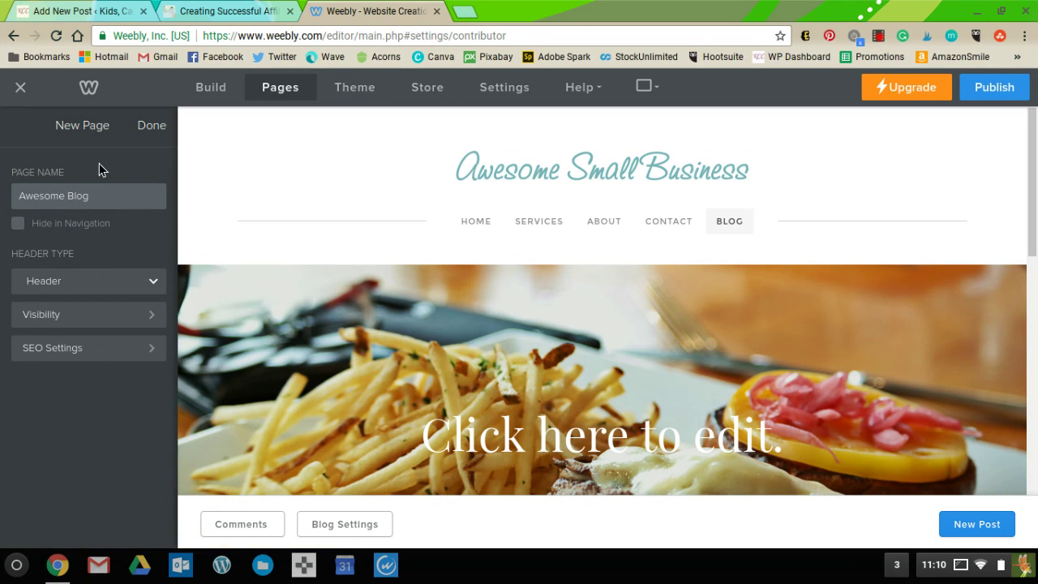
left_click(151, 127)
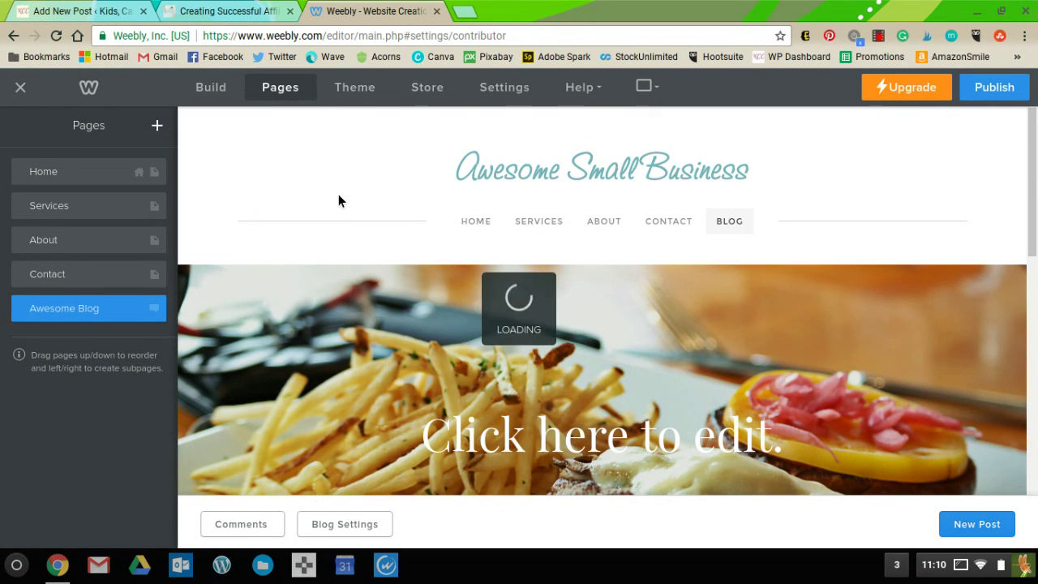
scroll(336, 365, "down", 3)
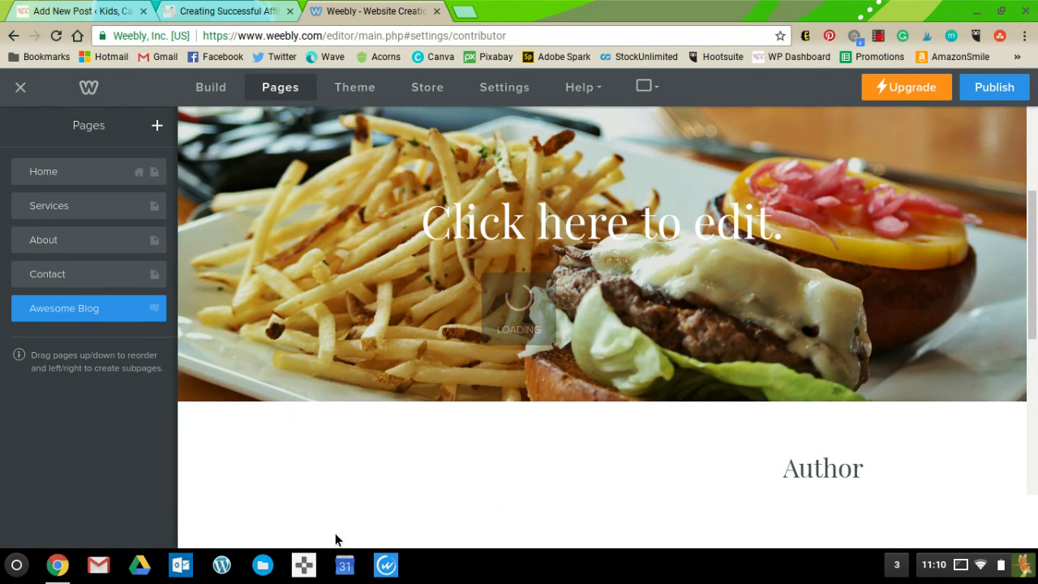
- Review the Awesome Blog's comment settings, then go back to the Build editor
left_click(336, 528)
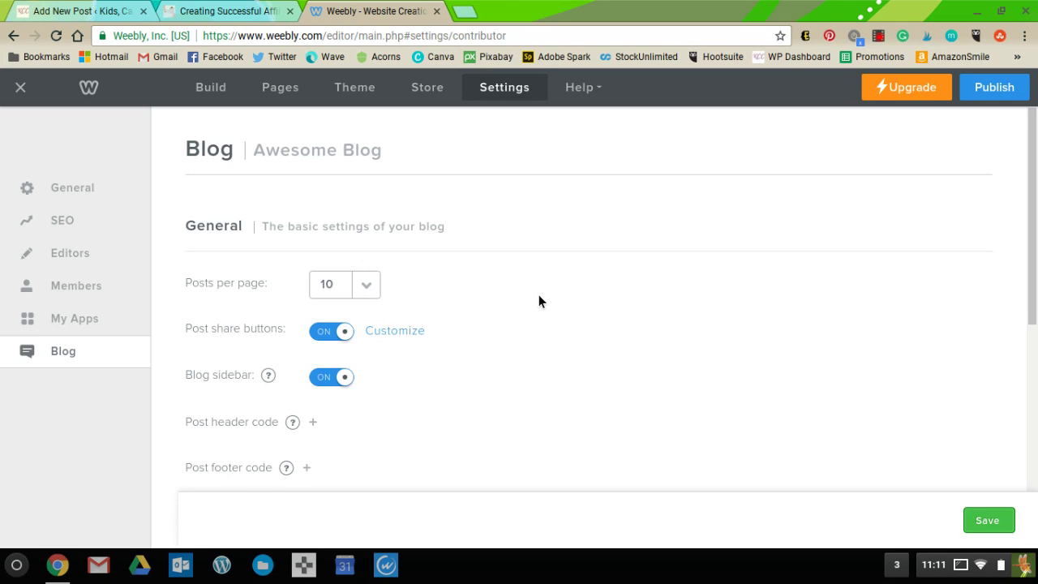
scroll(485, 306, "down", 1)
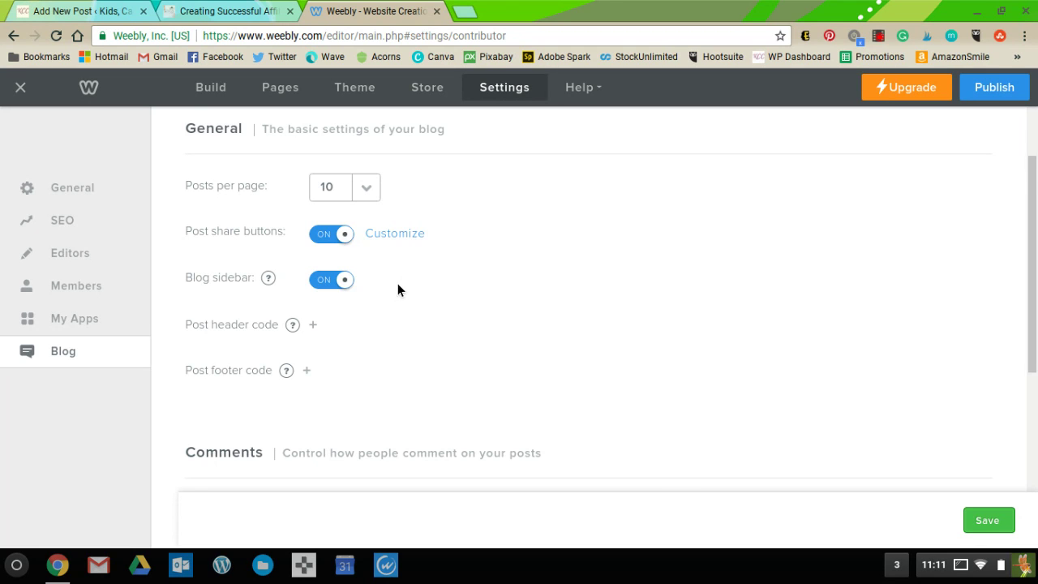
scroll(397, 288, "down", 1)
scroll(397, 290, "down", 1)
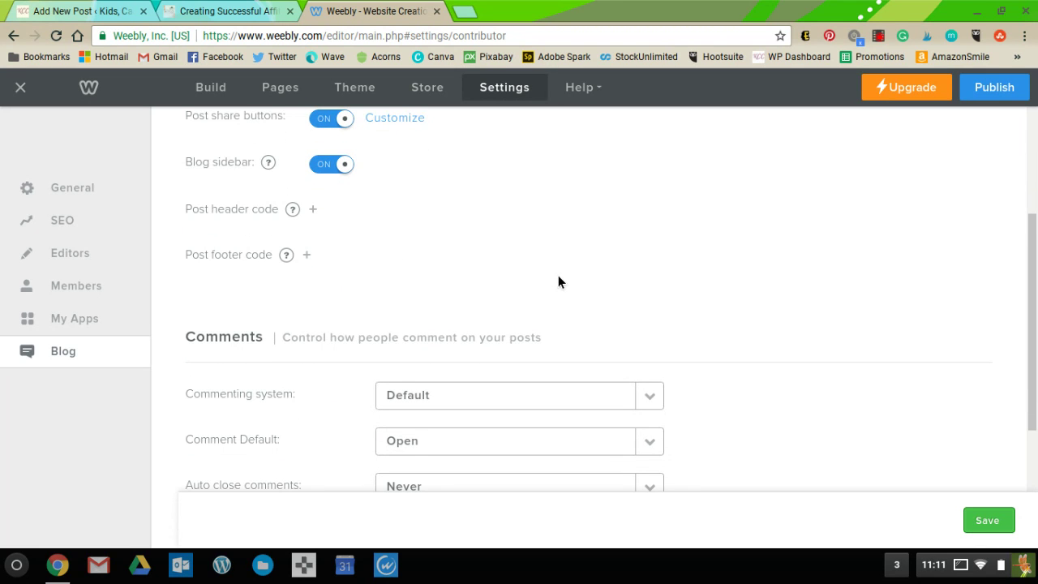
scroll(558, 281, "down", 3)
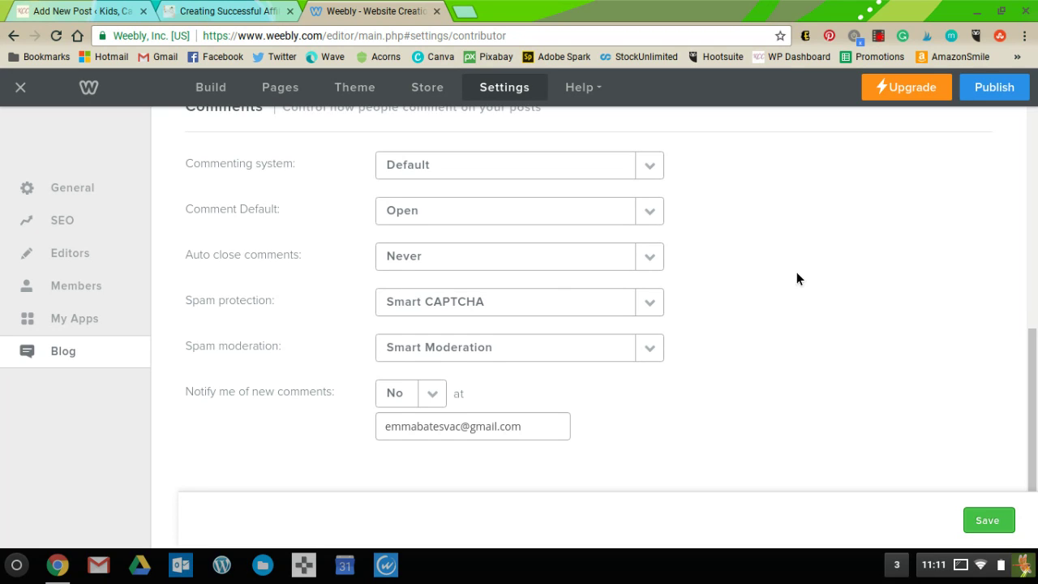
scroll(796, 278, "down", 1)
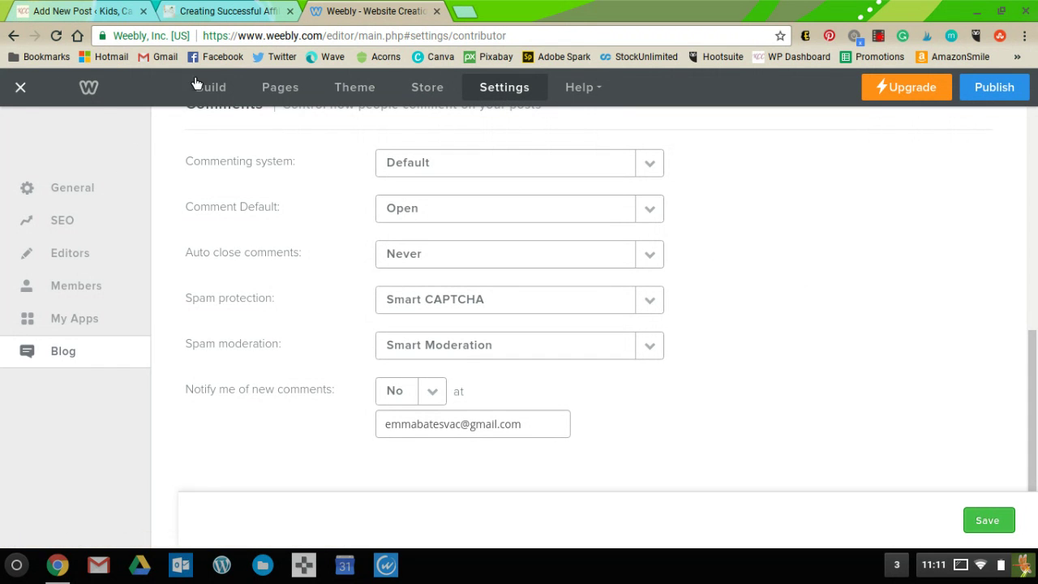
left_click(212, 90)
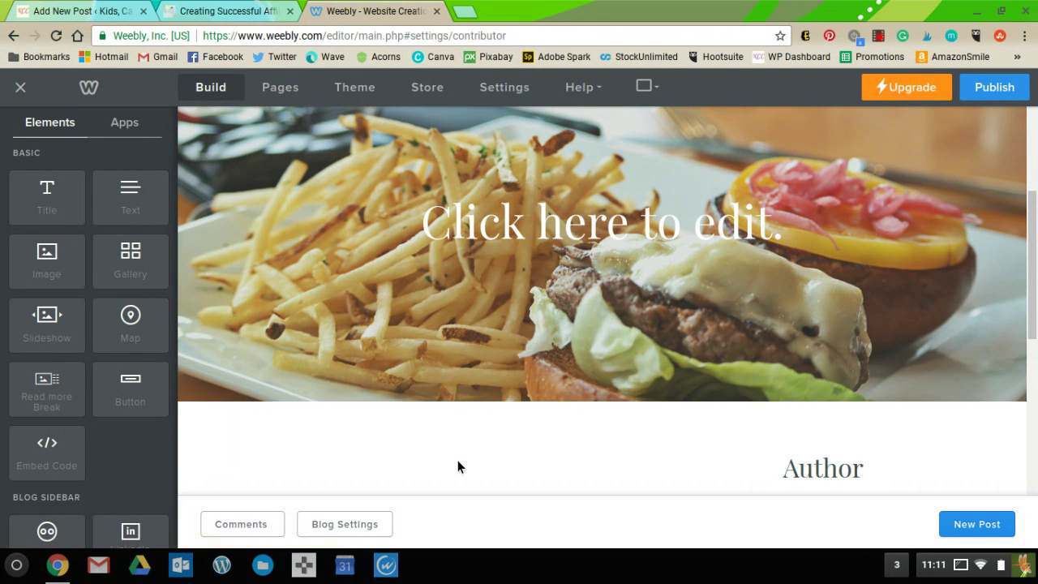
- Start a new blog post titled 'Awesome Blog Post'
left_click(977, 525)
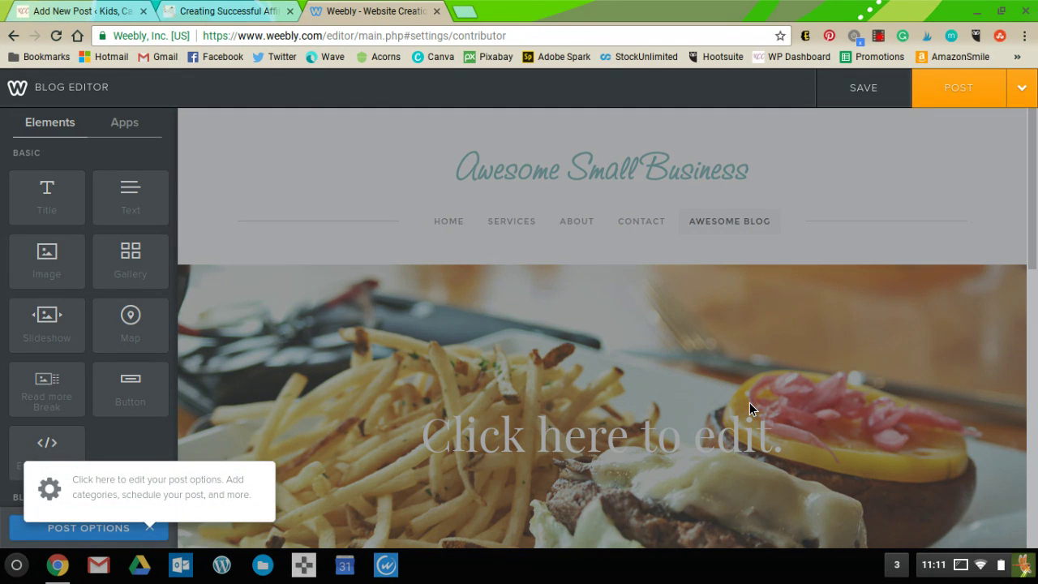
left_click(99, 531)
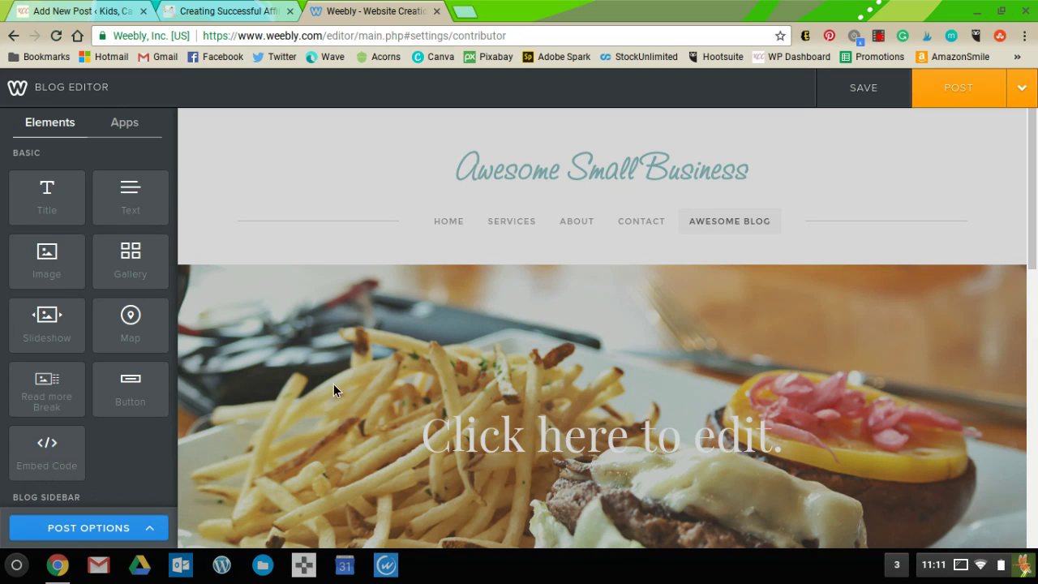
scroll(333, 389, "down", 5)
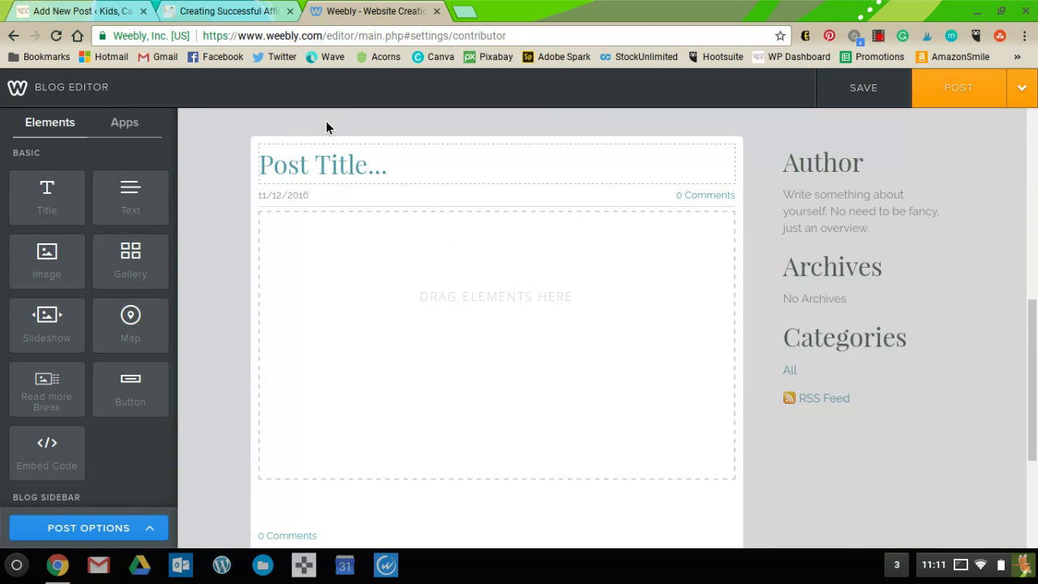
left_click(328, 157)
type("A")
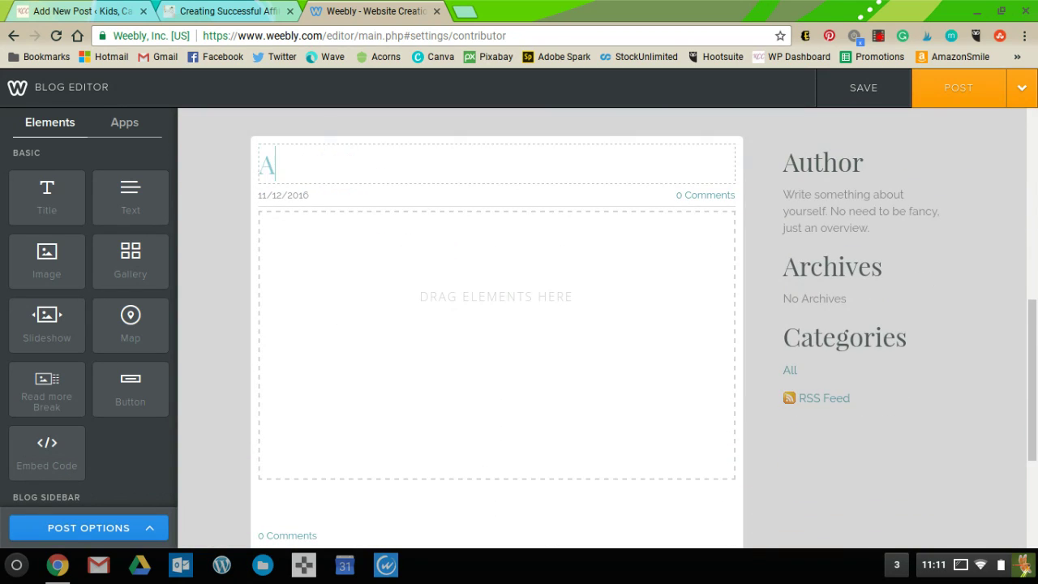
type("wesome Blog Post")
left_click(362, 282)
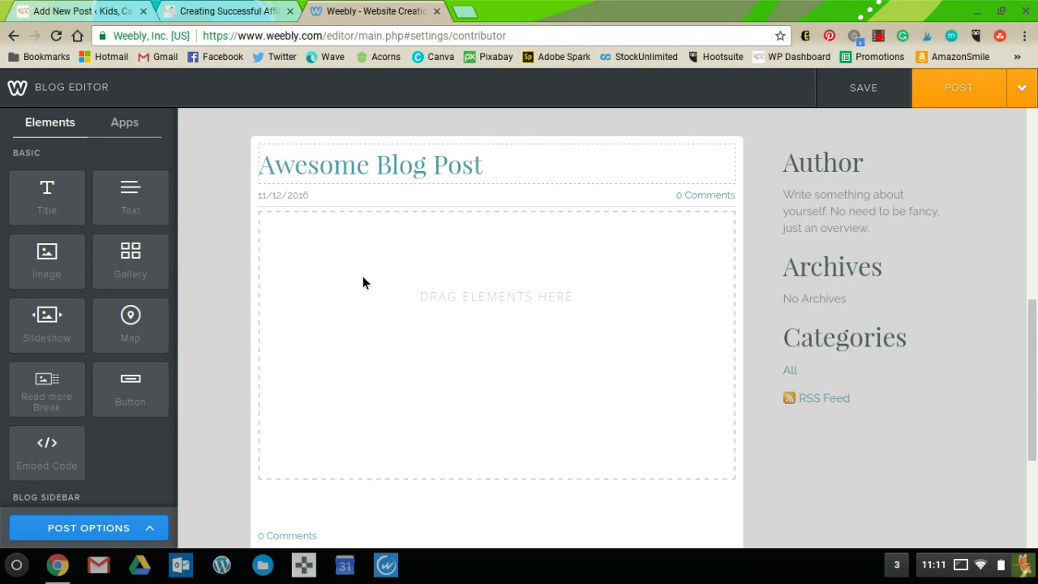
- Add Text and Image blocks side by side with the body 'This my awesome blog post about crochet.'
left_click_drag(73, 218, 336, 251)
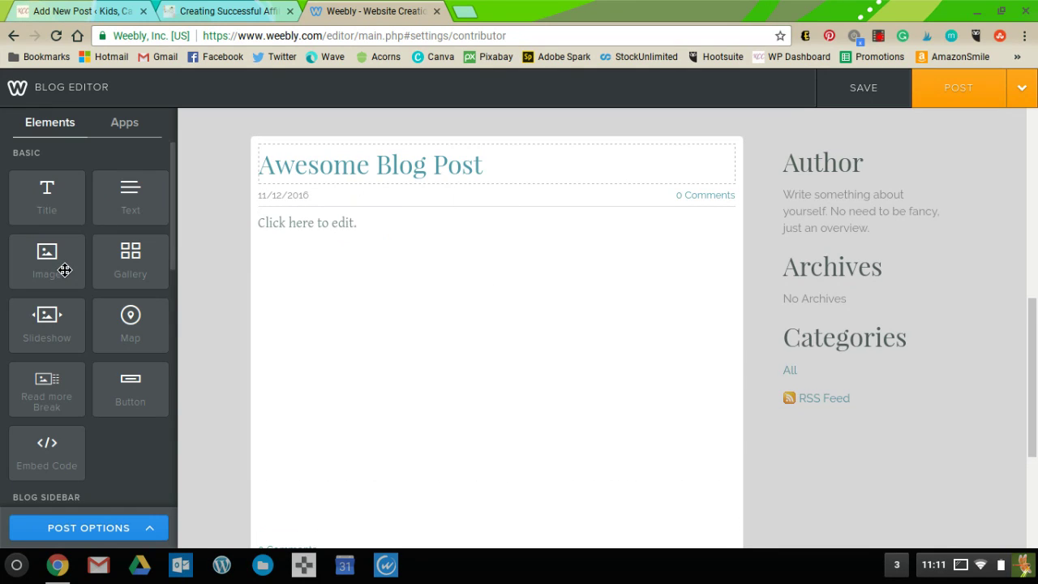
left_click_drag(65, 270, 335, 220)
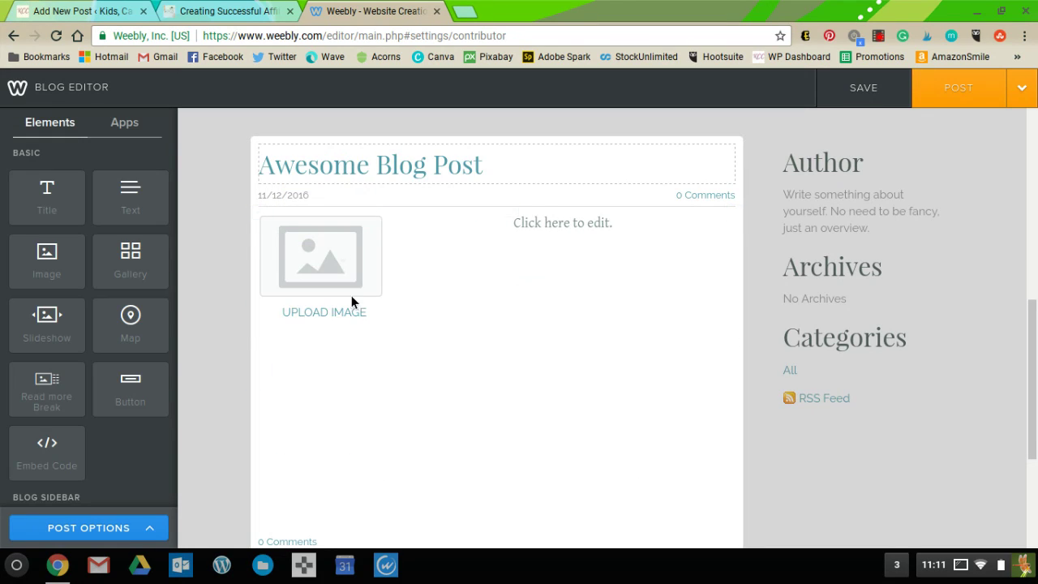
left_click(551, 240)
type("This my awesome blog post about crochet.")
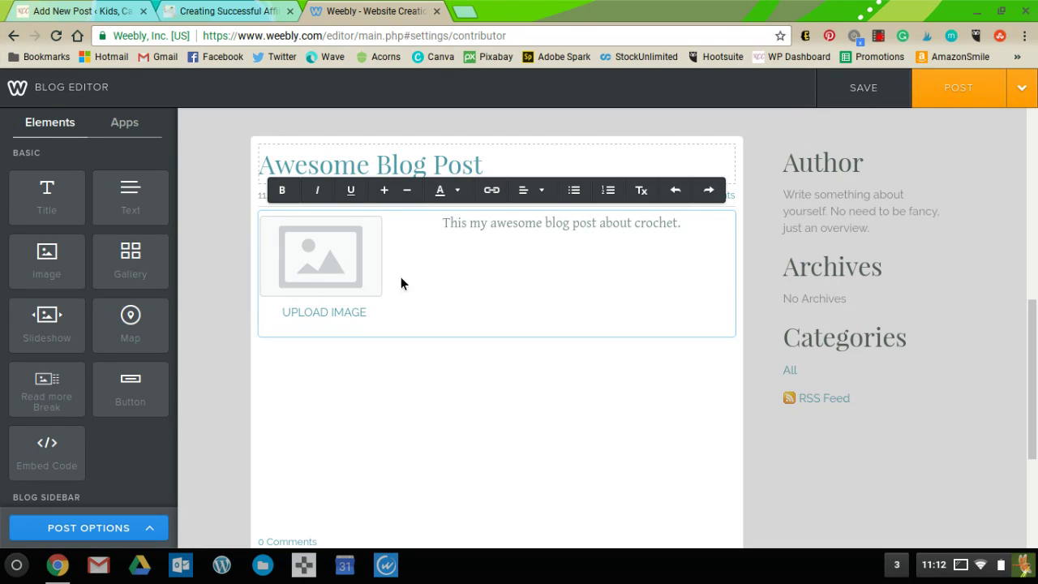
scroll(550, 485, "down", 3)
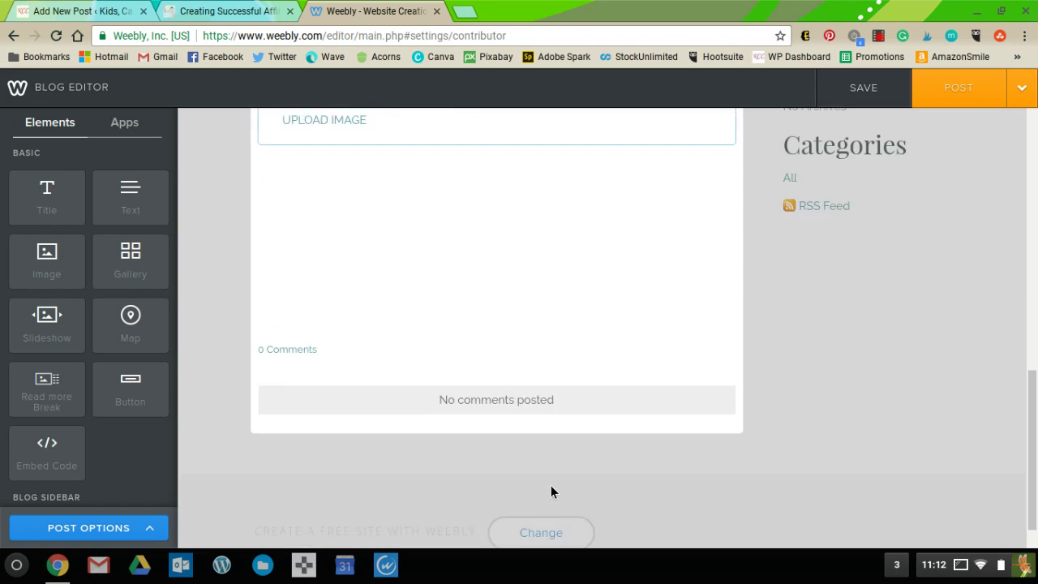
scroll(474, 356, "up", 3)
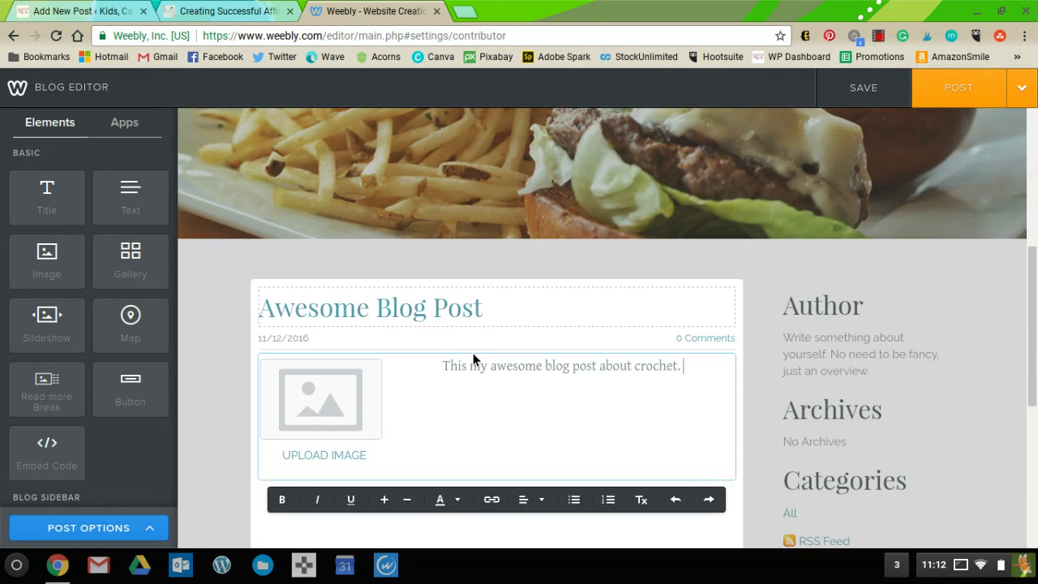
- Post 'Awesome Blog Post' to the blog and dismiss the Blog Post Added confirmation
left_click(960, 90)
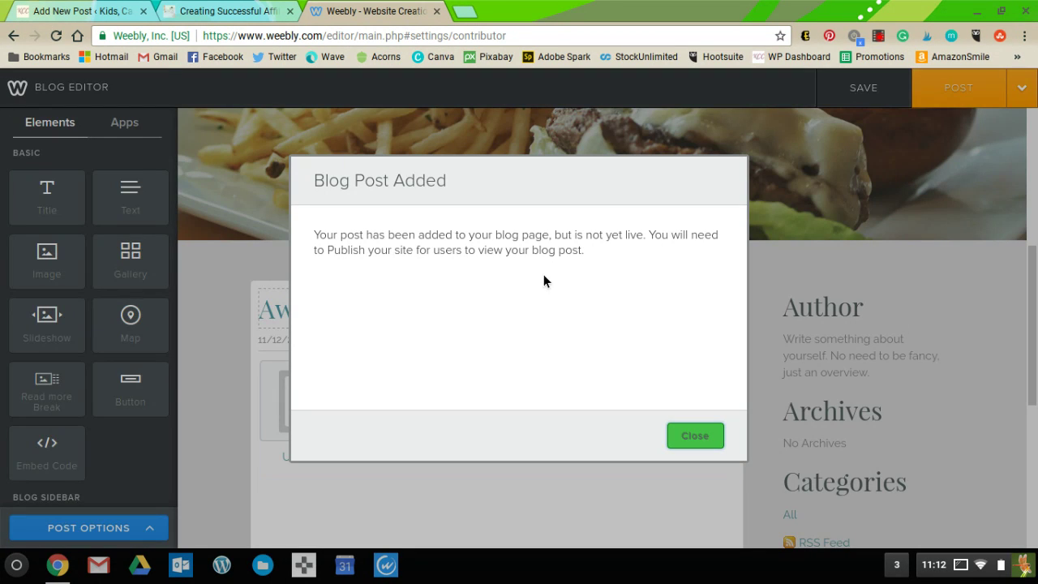
left_click(695, 435)
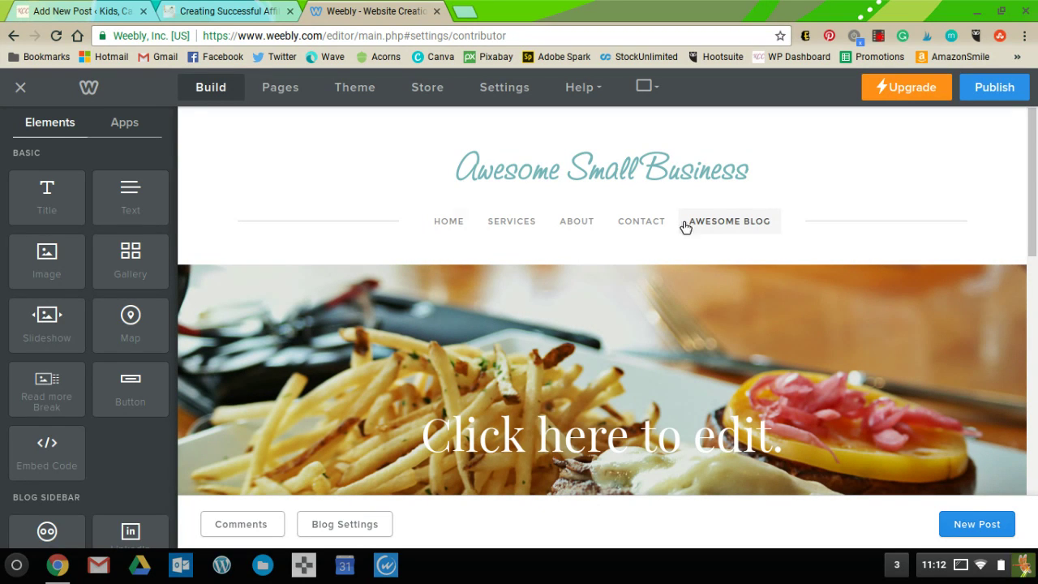
scroll(134, 241, "down", 3)
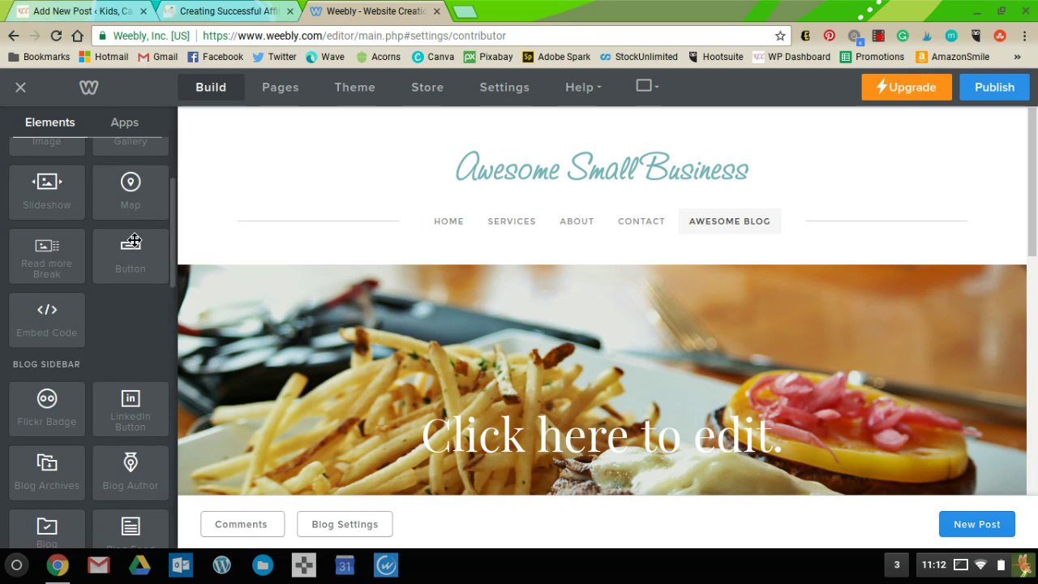
scroll(133, 241, "down", 3)
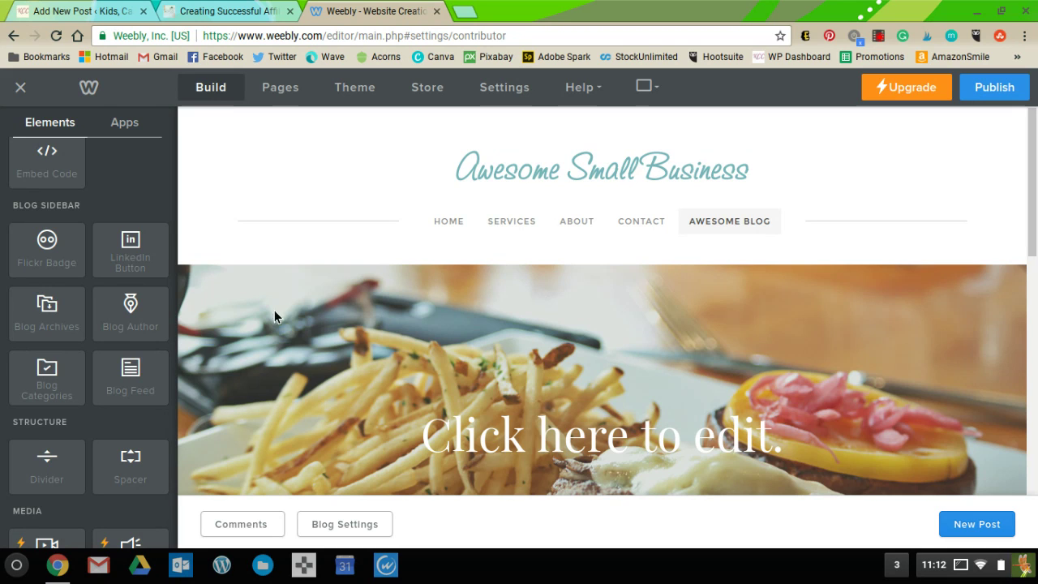
scroll(100, 324, "up", 4)
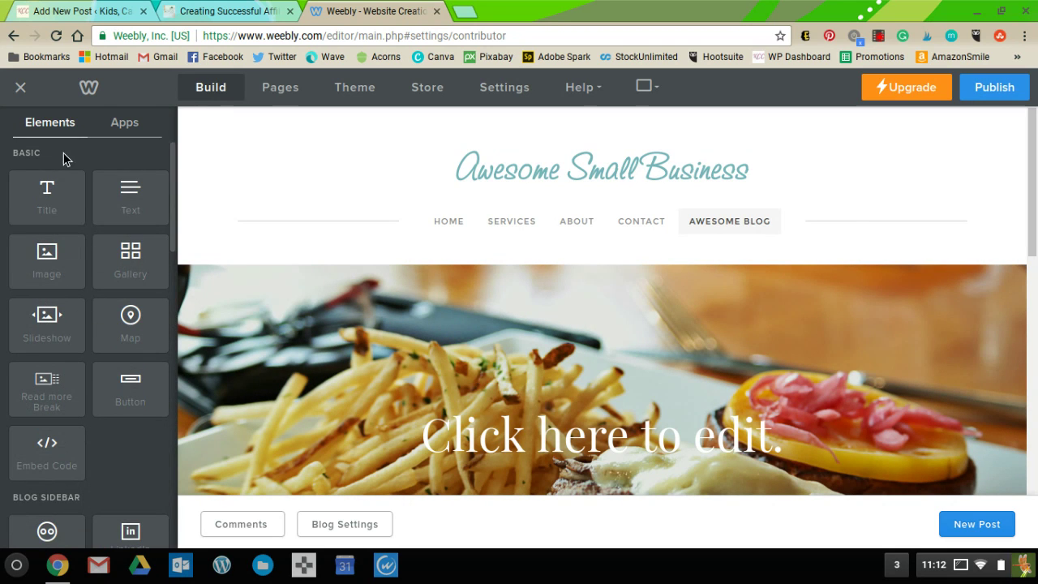
- Switch the editor to the Home page with its welcome hero and scroll to the More elements
left_click(448, 220)
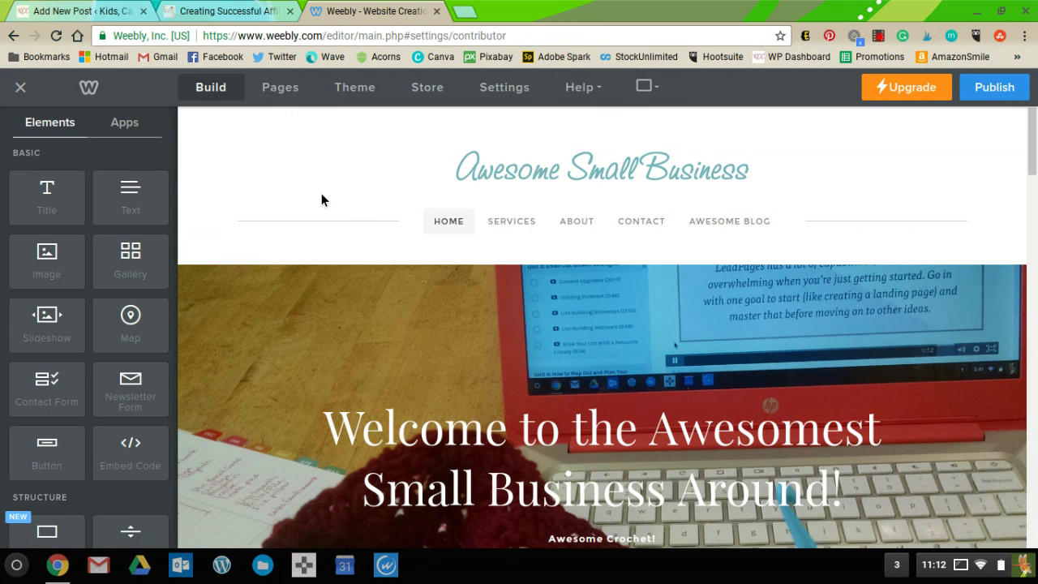
scroll(321, 193, "down", 15)
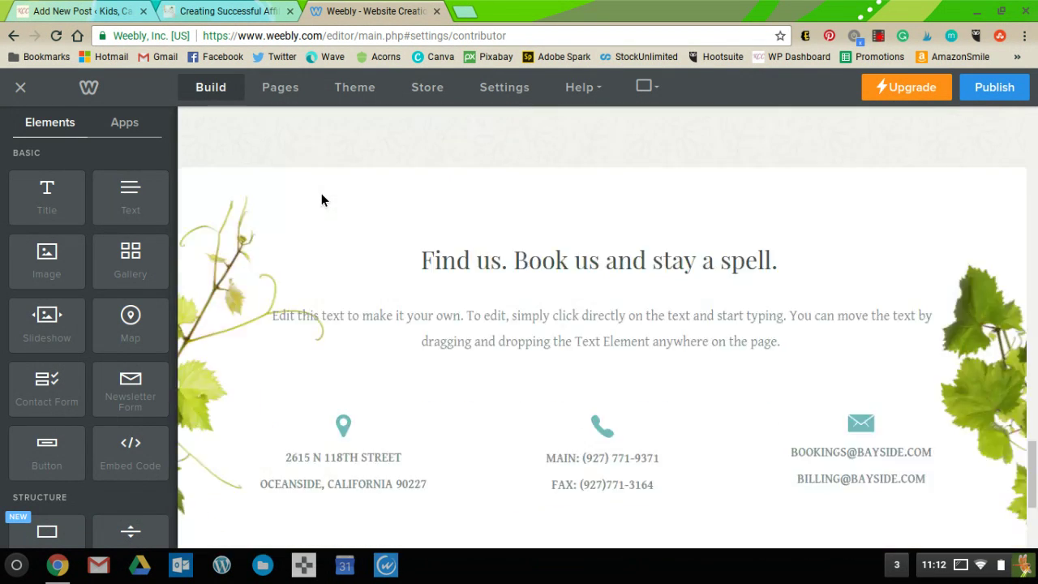
scroll(321, 193, "up", 2)
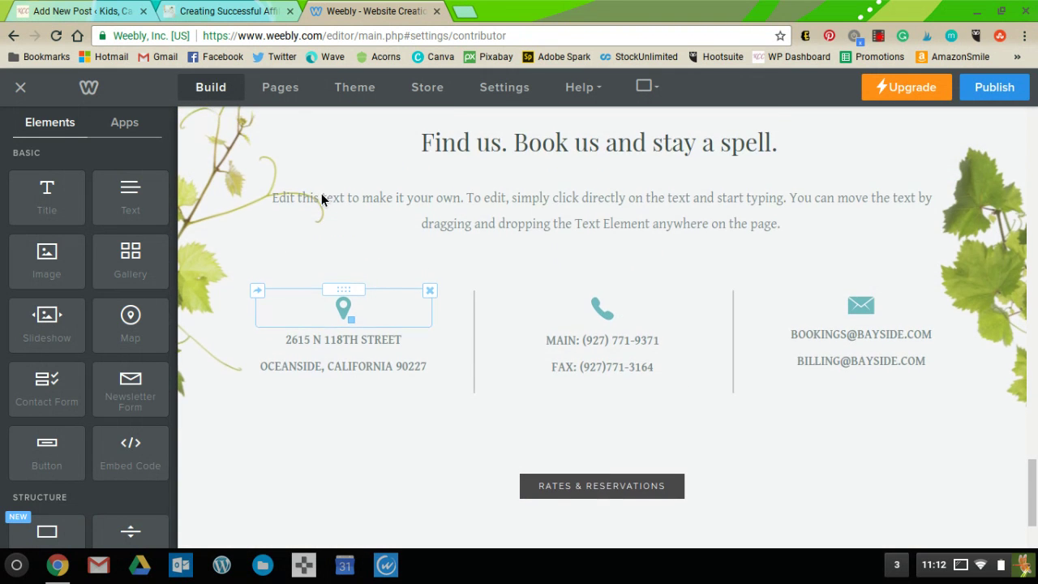
scroll(328, 200, "up", 13)
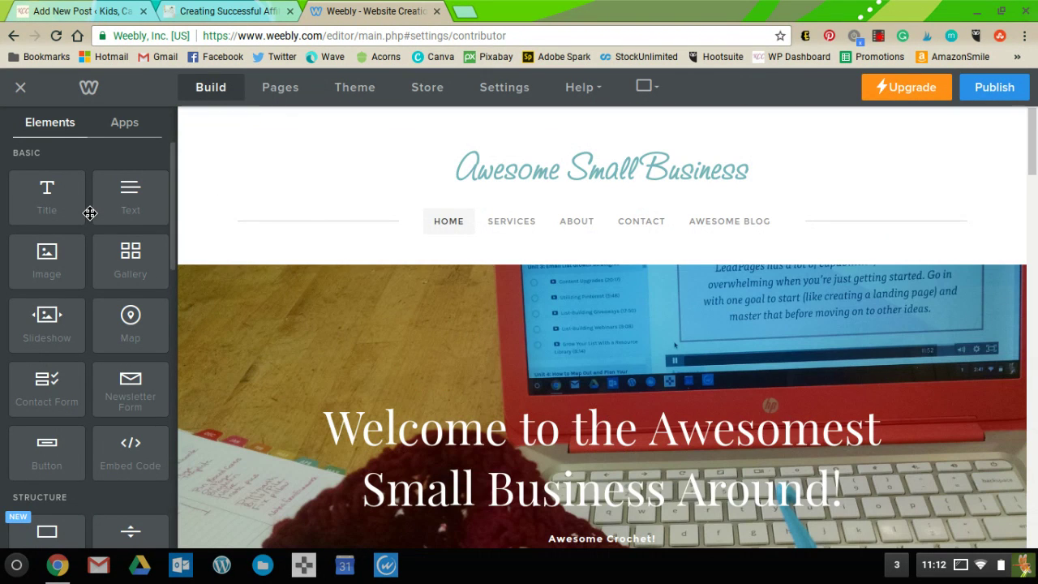
scroll(90, 213, "down", 5)
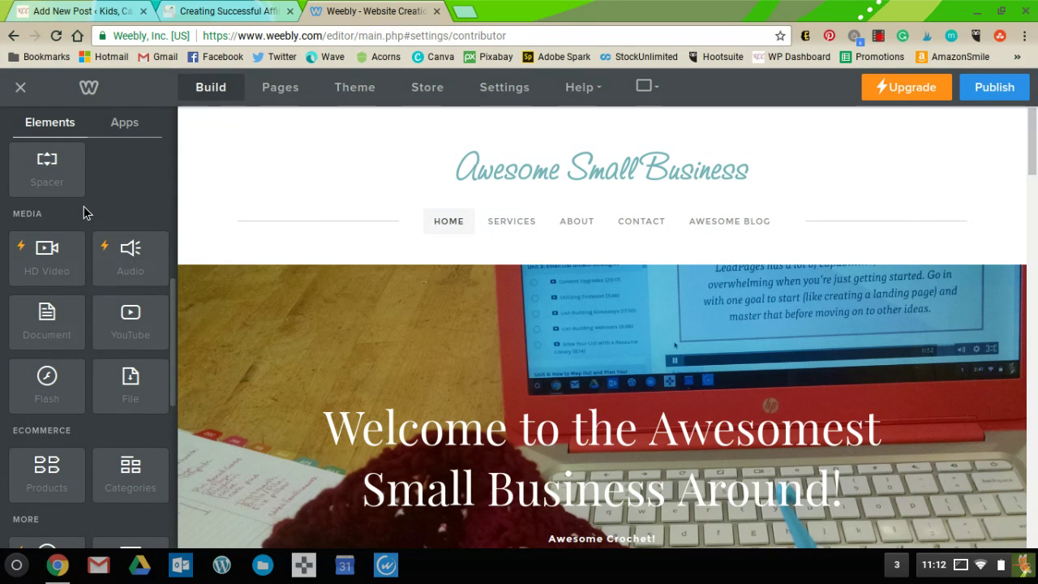
scroll(85, 212, "down", 3)
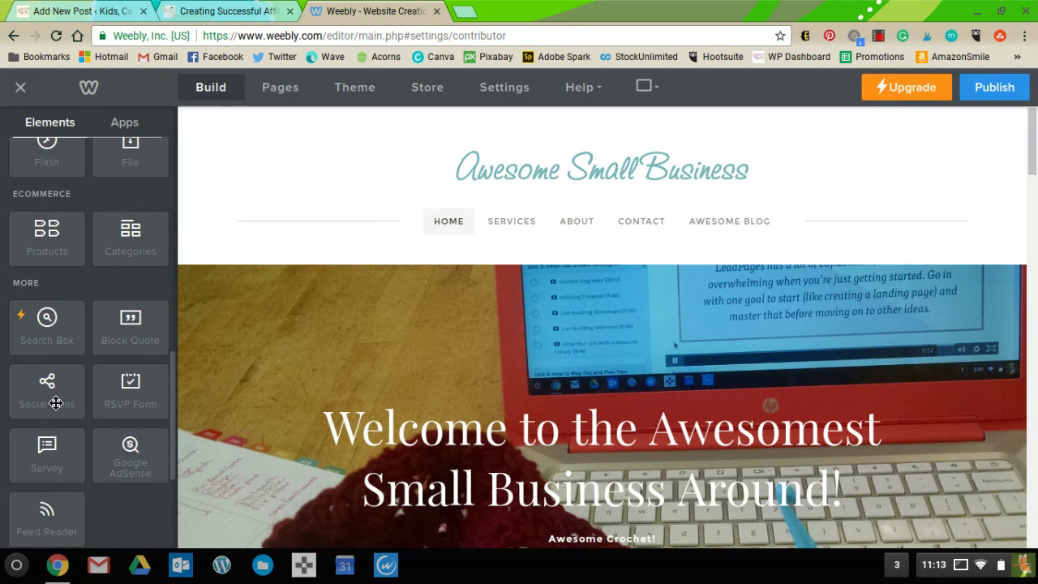
- Place a Social Icons element in its own full-width row on Home and open Manage Icons
left_click_drag(56, 403, 594, 345)
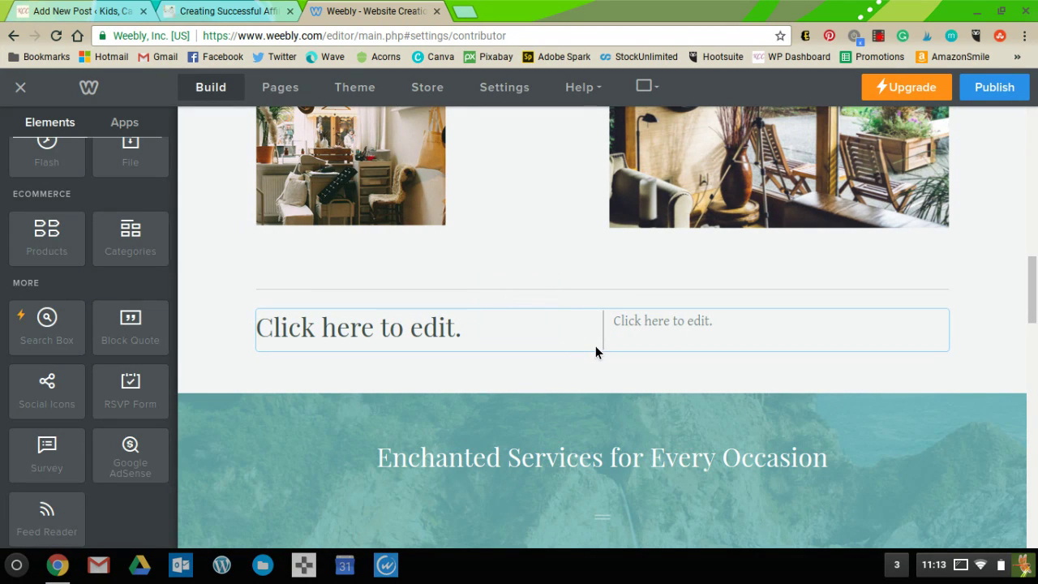
left_click_drag(602, 320, 599, 271)
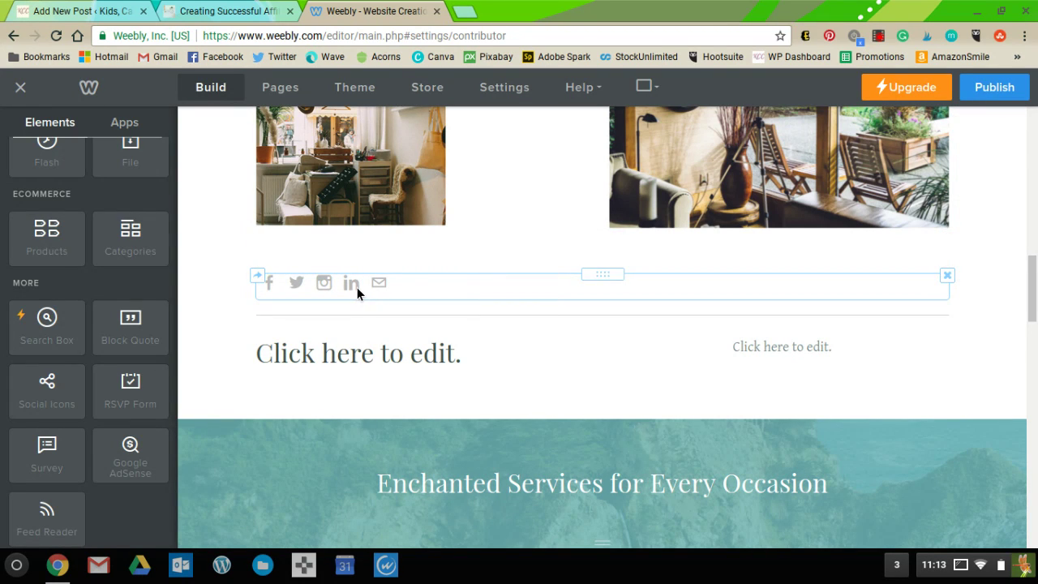
left_click(357, 287)
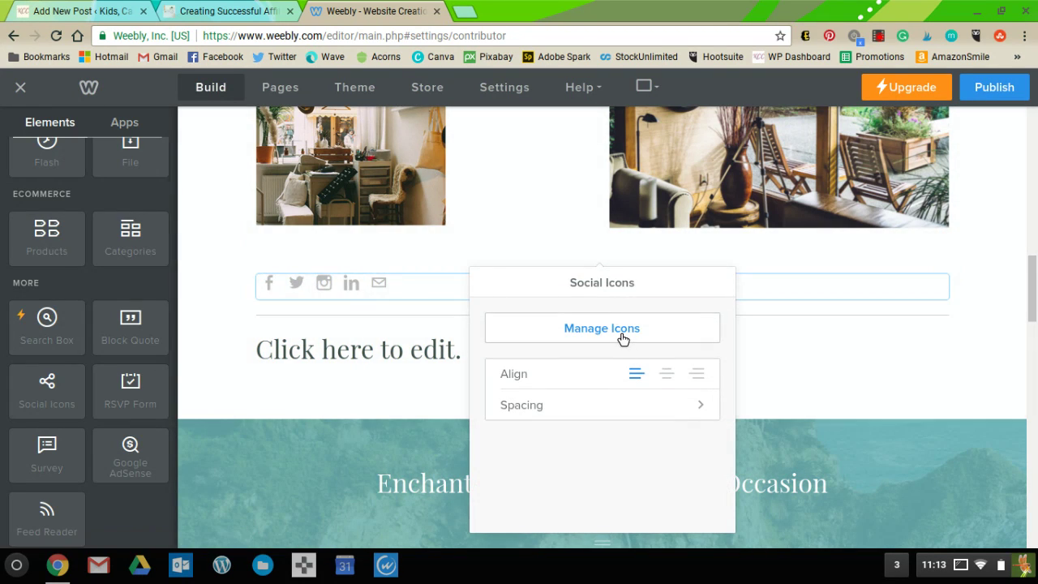
left_click(622, 338)
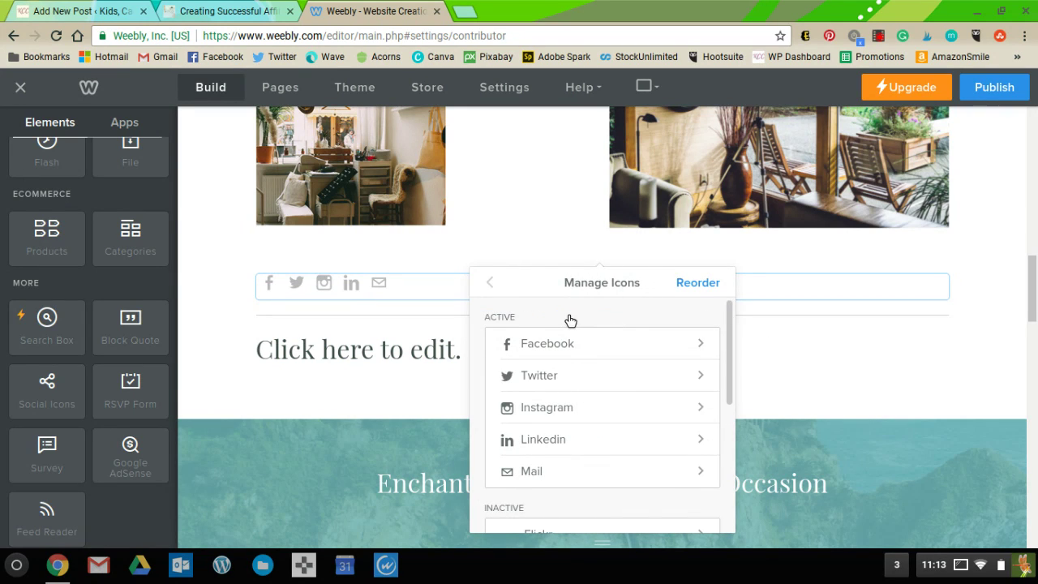
- Turn Show on for the Pinterest icon so it appears in the social row
left_click(548, 348)
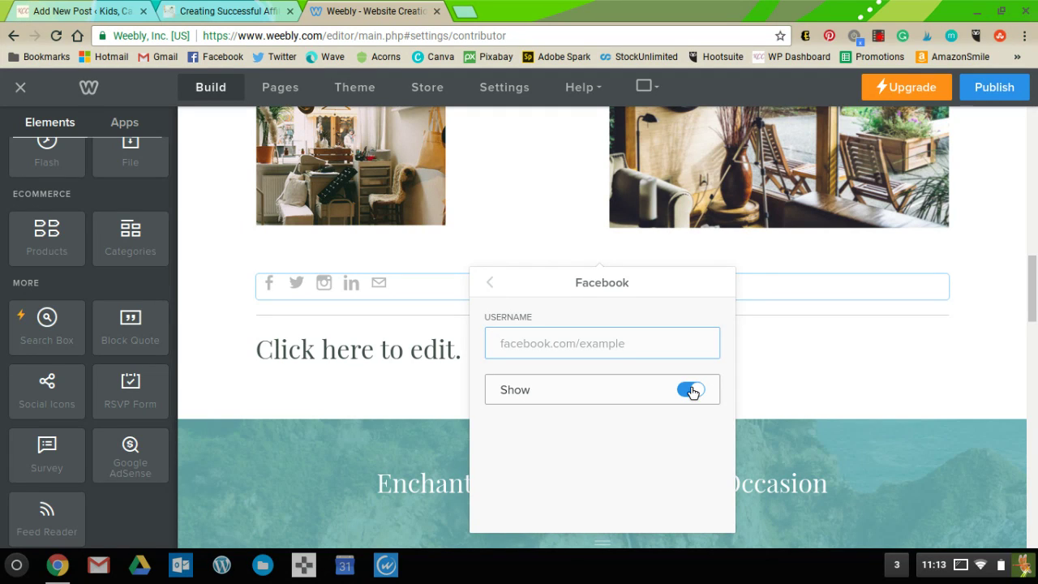
left_click(493, 292)
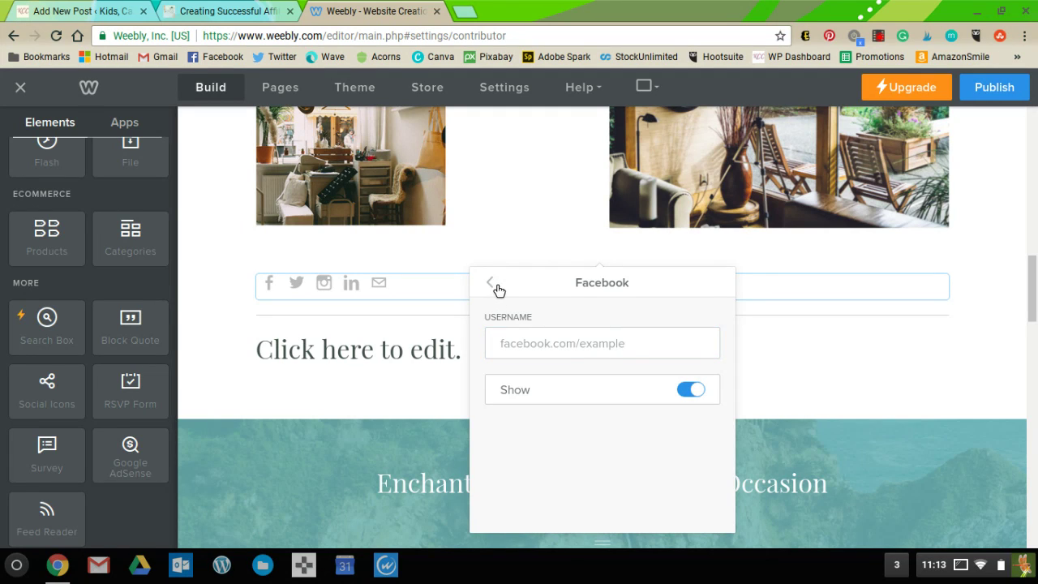
left_click(493, 285)
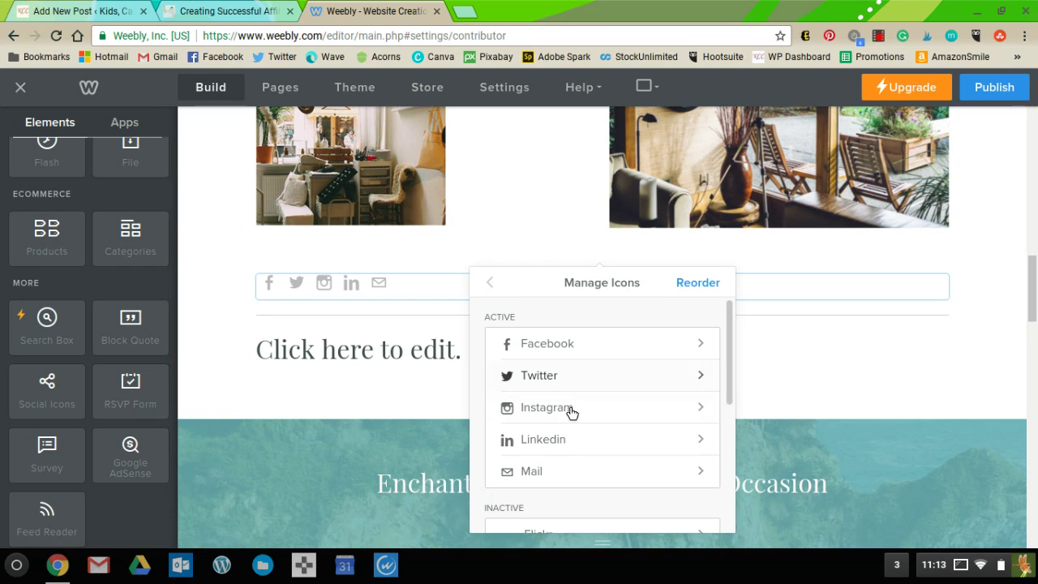
scroll(575, 453, "down", 3)
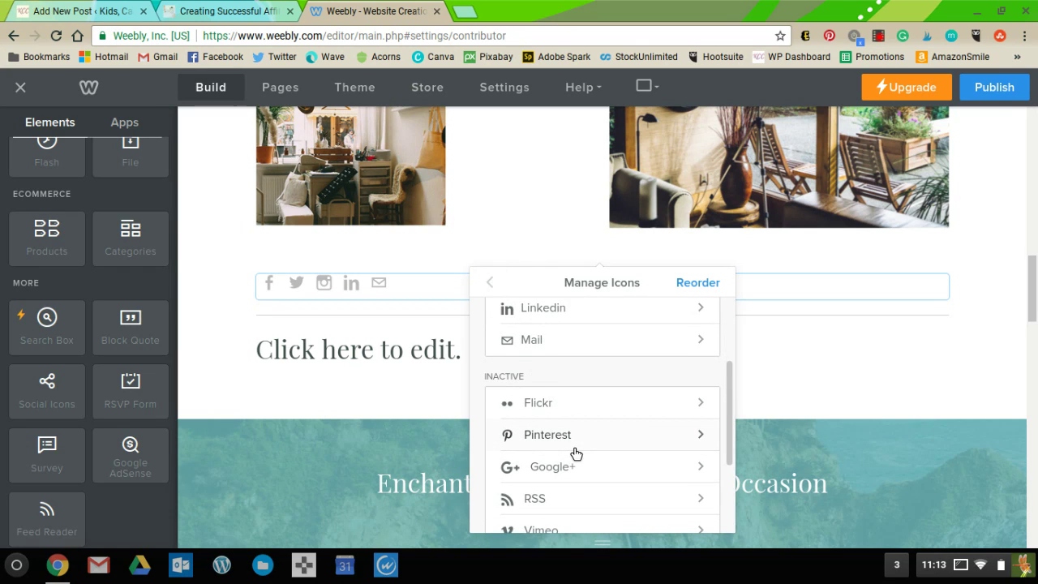
scroll(576, 453, "down", 2)
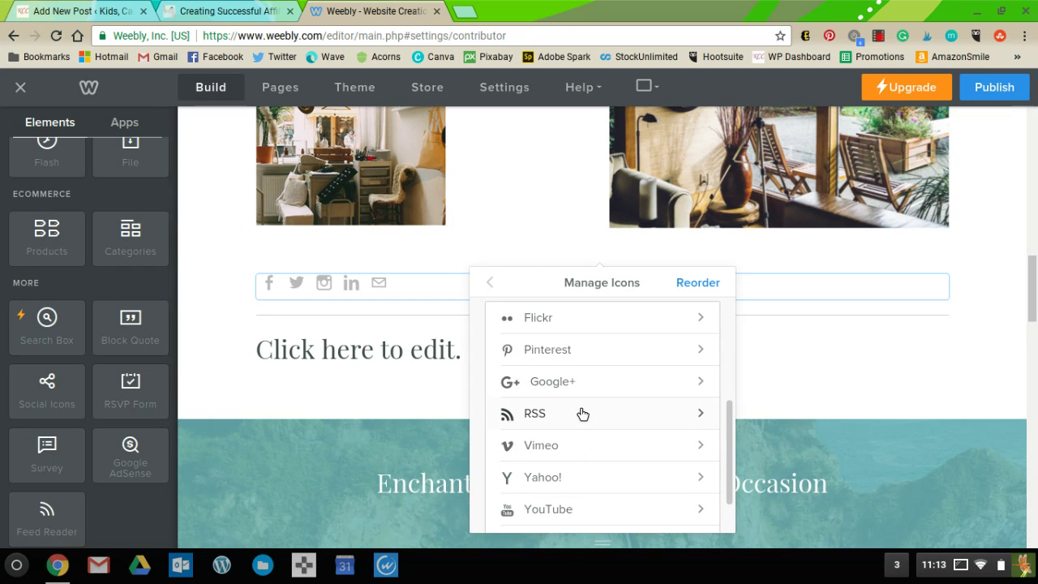
scroll(582, 415, "down", 1)
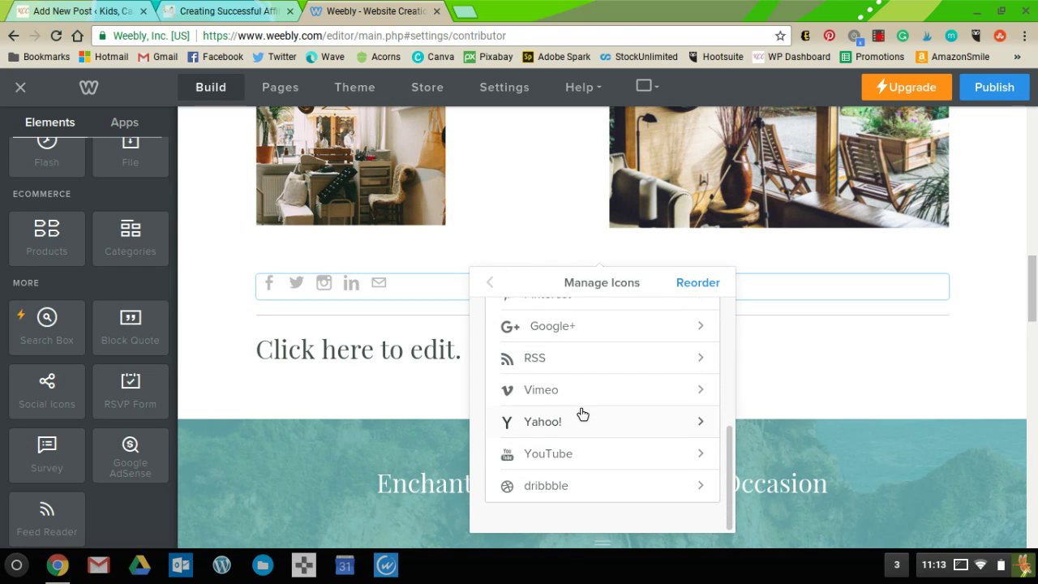
scroll(582, 414, "up", 2)
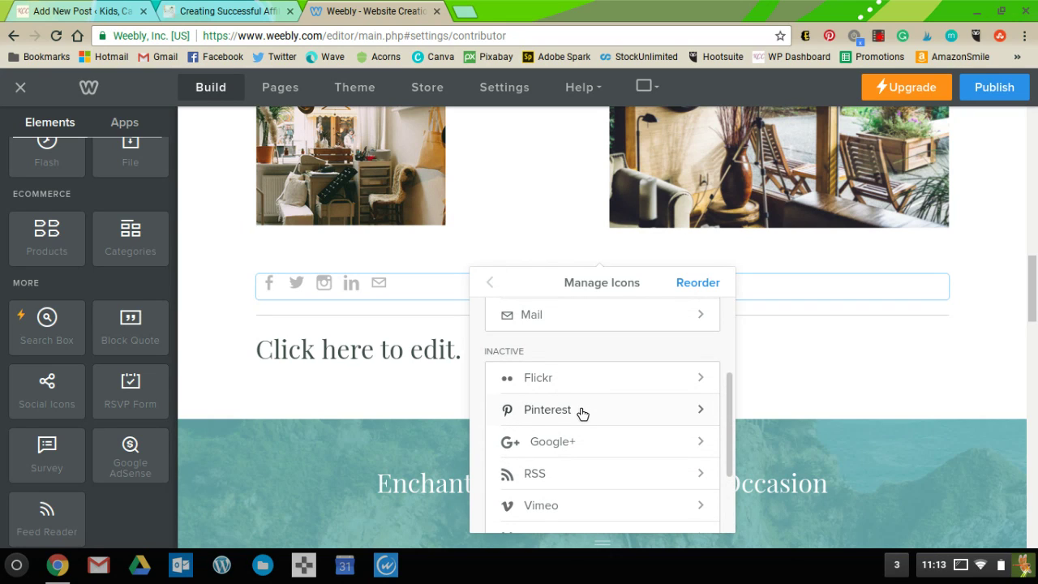
scroll(582, 413, "up", 2)
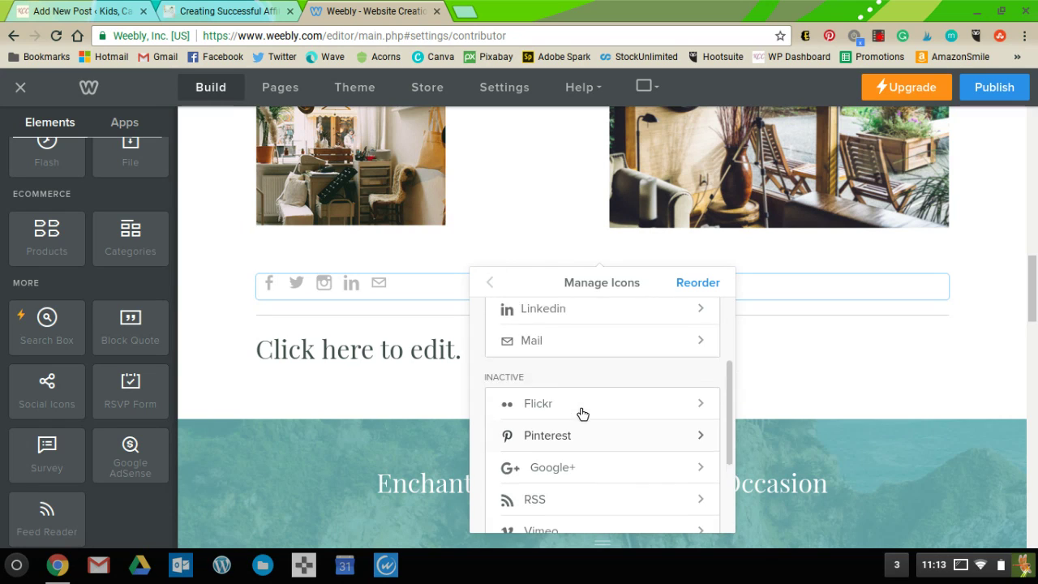
scroll(582, 414, "down", 2)
left_click(562, 442)
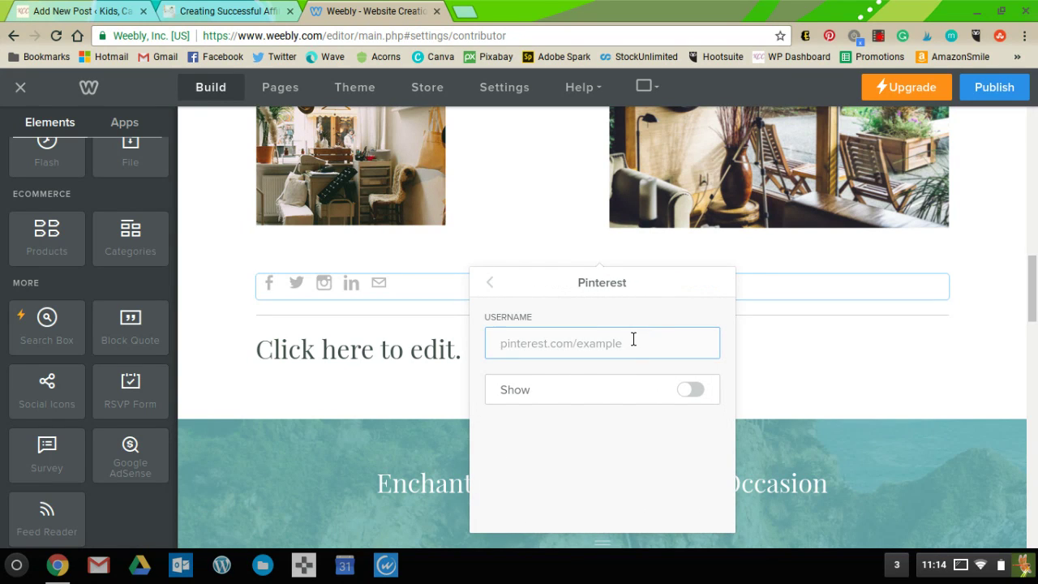
left_click(691, 391)
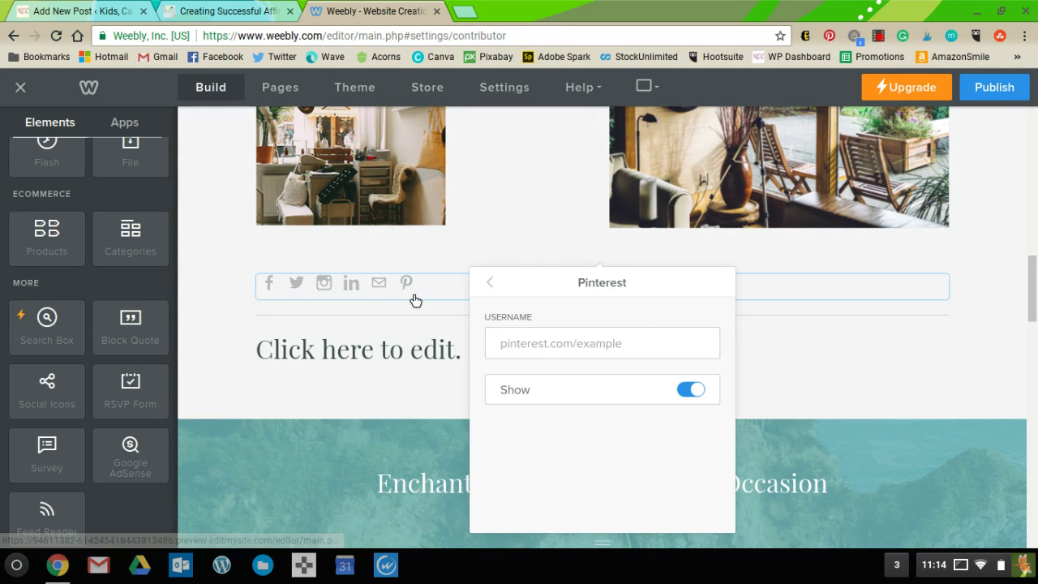
left_click(496, 283)
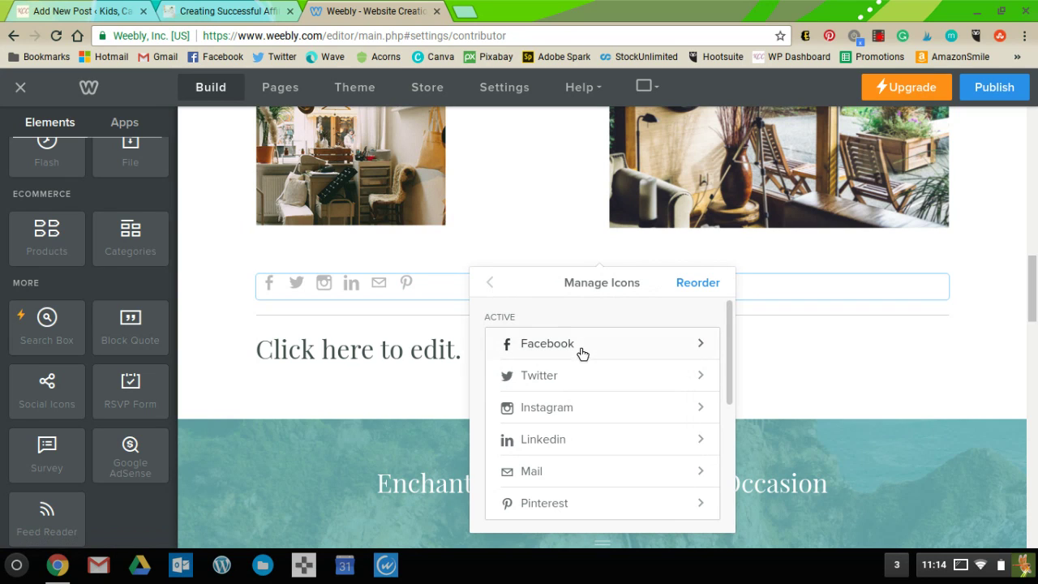
- Reorder the icons so Twitter comes before Facebook, then deselect the element
left_click(698, 285)
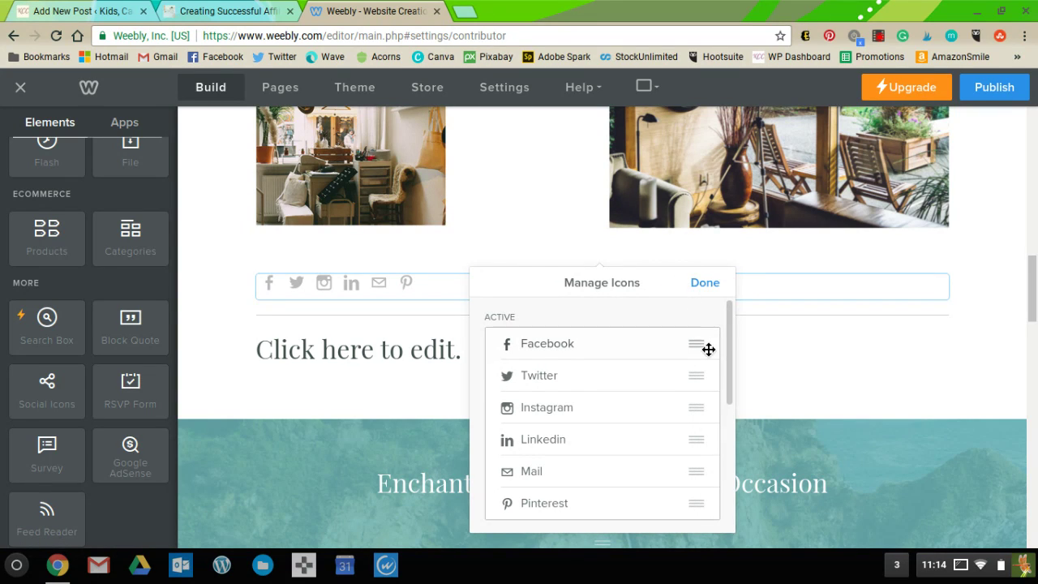
left_click_drag(697, 344, 699, 376)
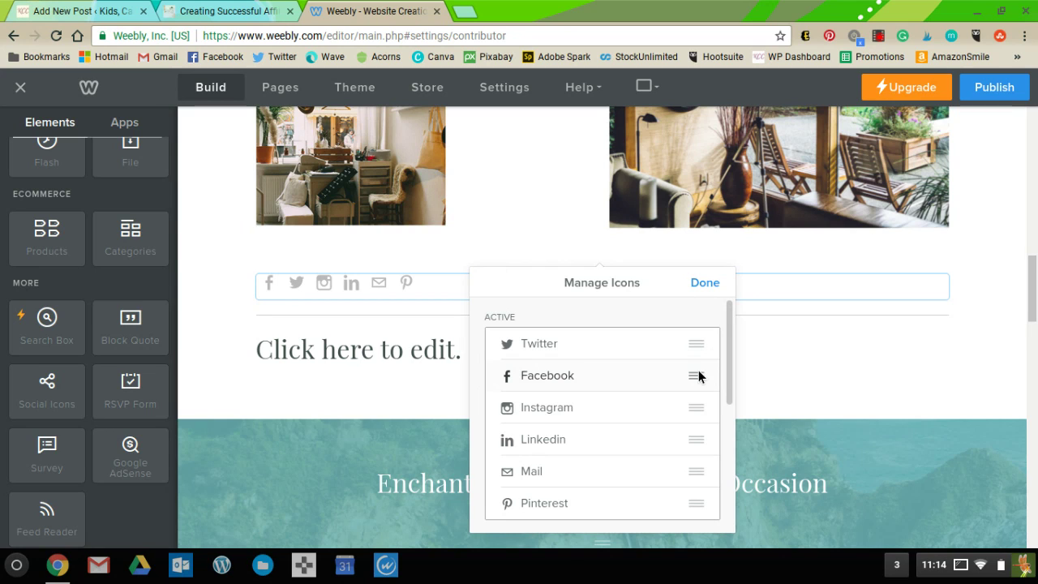
left_click(707, 283)
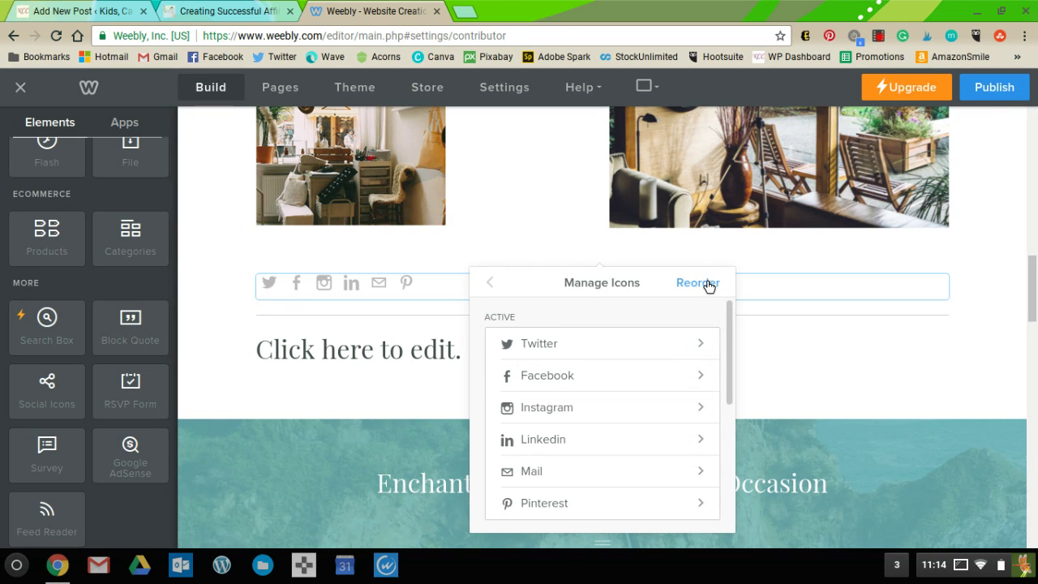
left_click(512, 234)
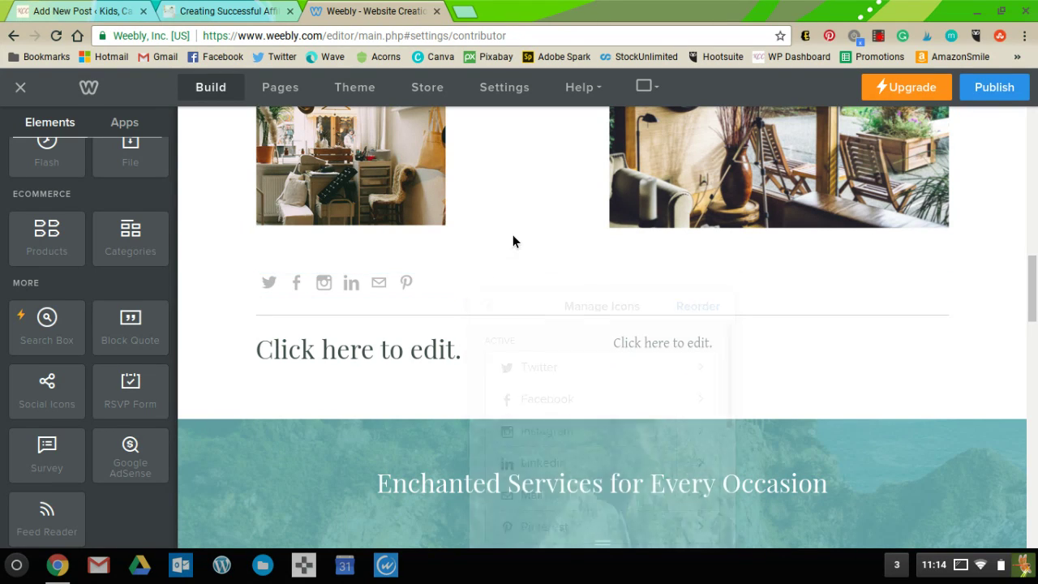
- Center-align the social icons row, leaving its top and bottom spacing at 0
left_click(604, 282)
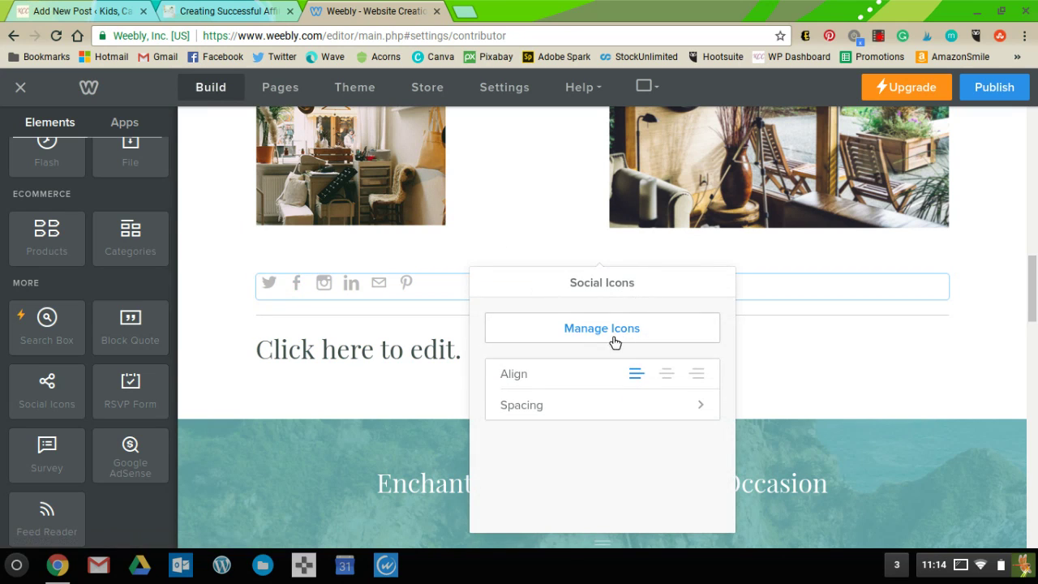
left_click(669, 375)
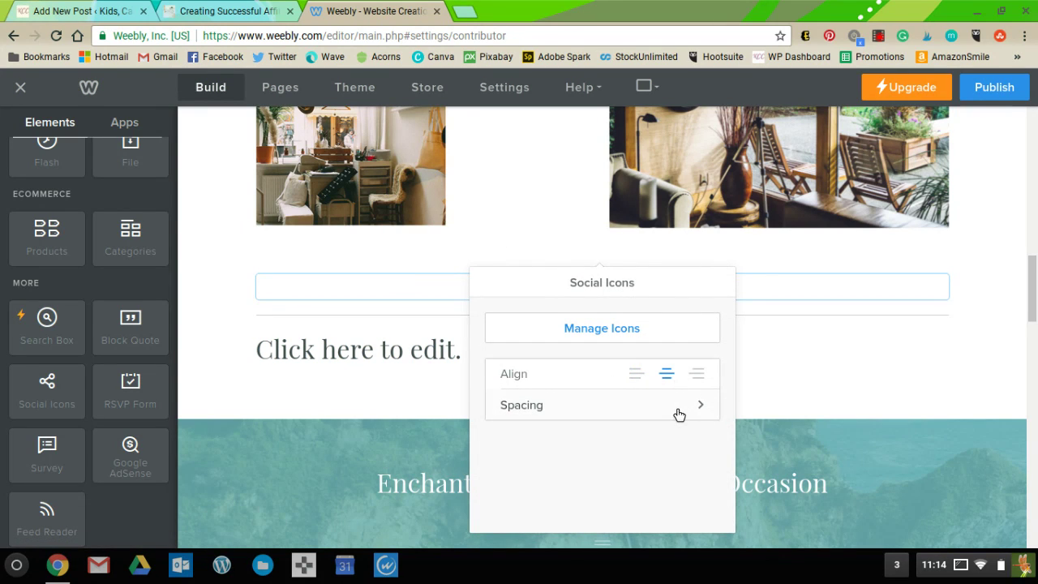
left_click(680, 410)
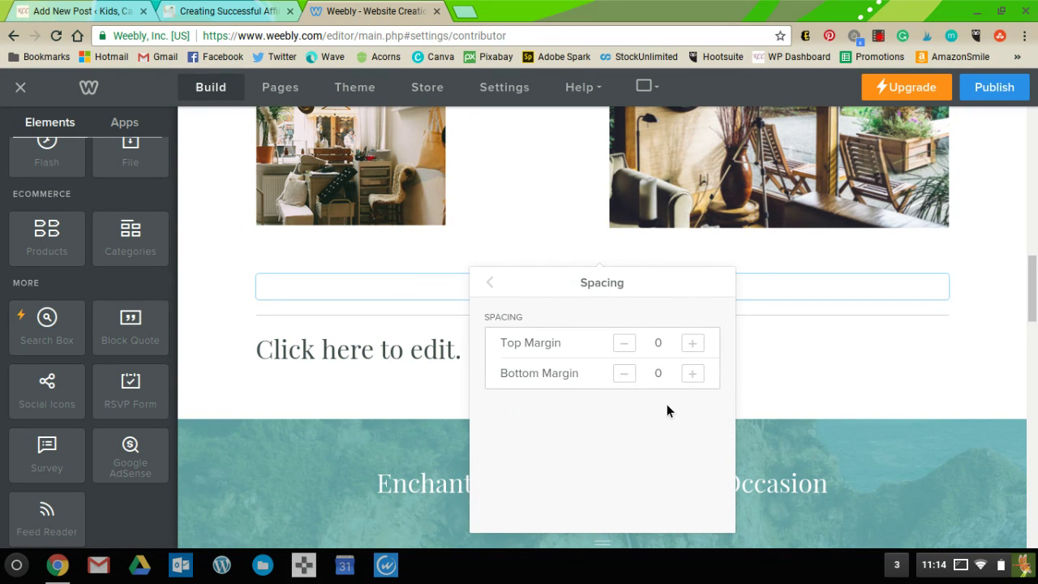
left_click(490, 282)
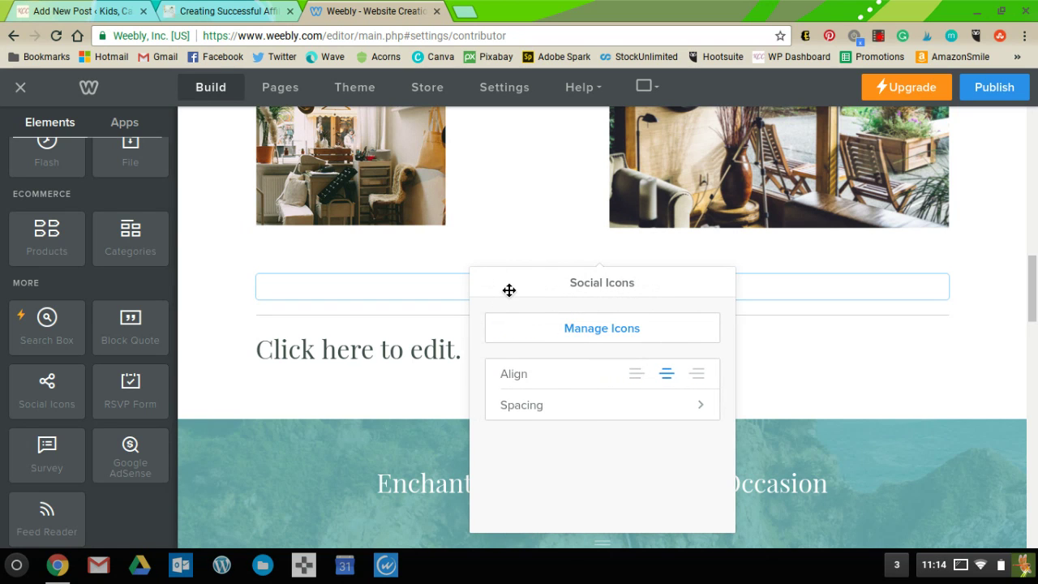
scroll(226, 258, "up", 4)
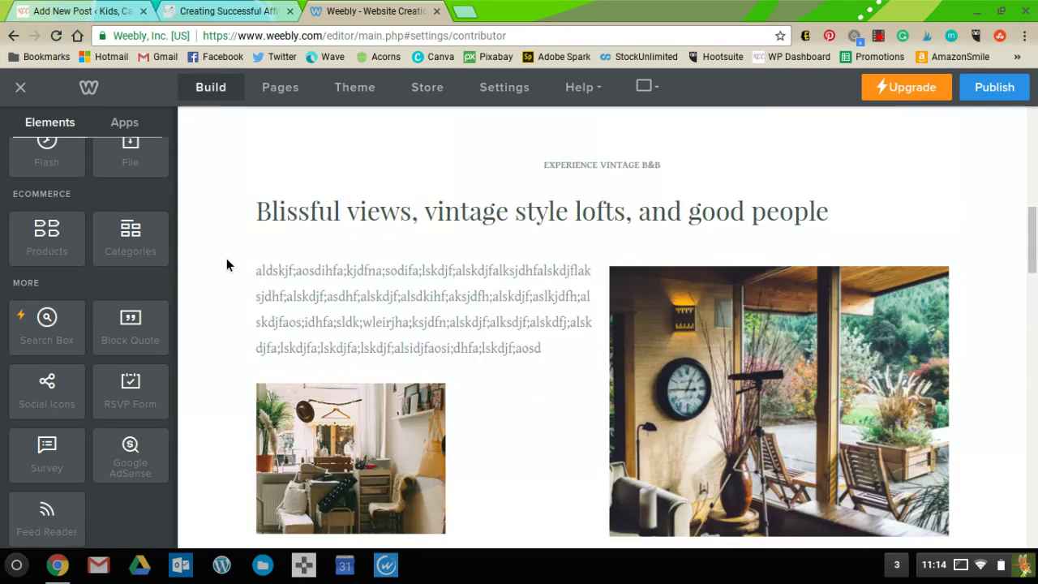
scroll(227, 258, "up", 3)
scroll(288, 475, "down", 6)
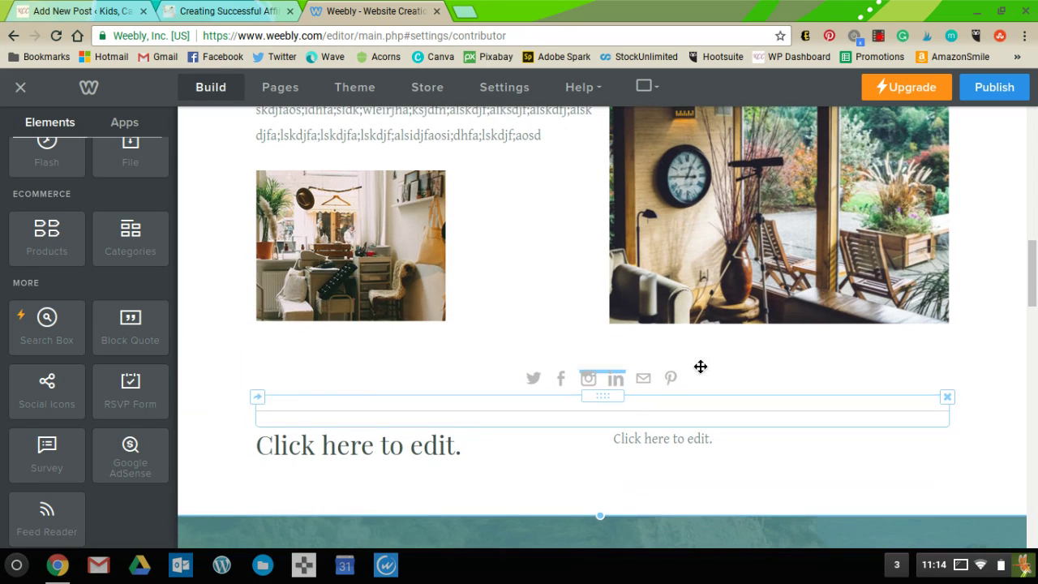
scroll(984, 343, "up", 5)
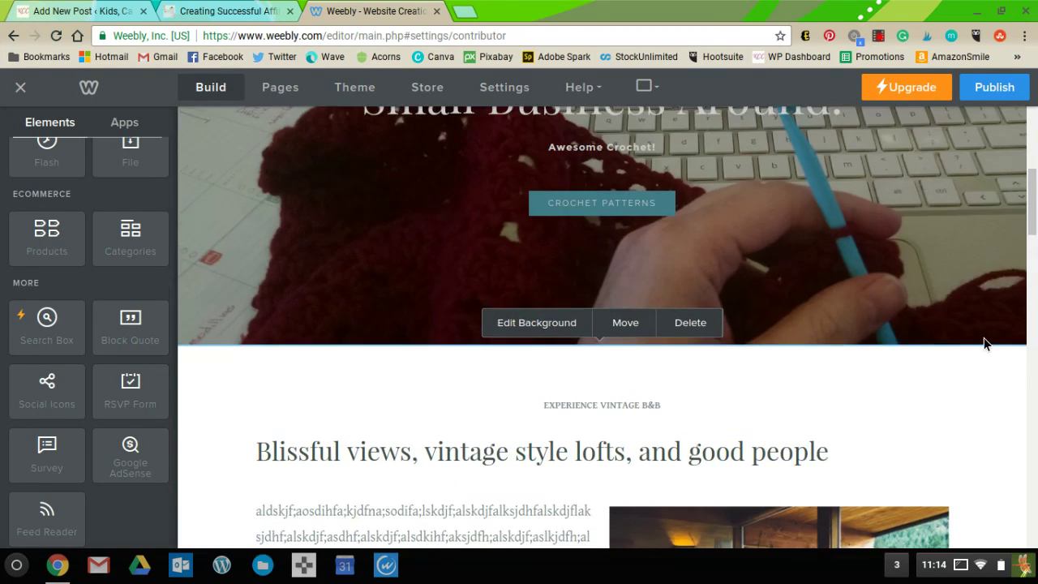
scroll(984, 343, "up", 5)
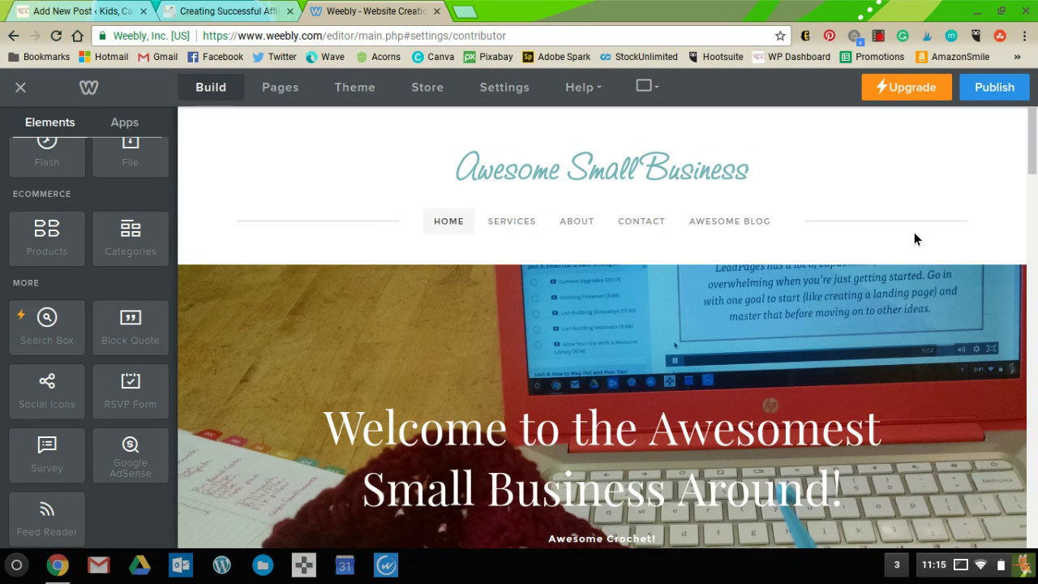
left_click(877, 38)
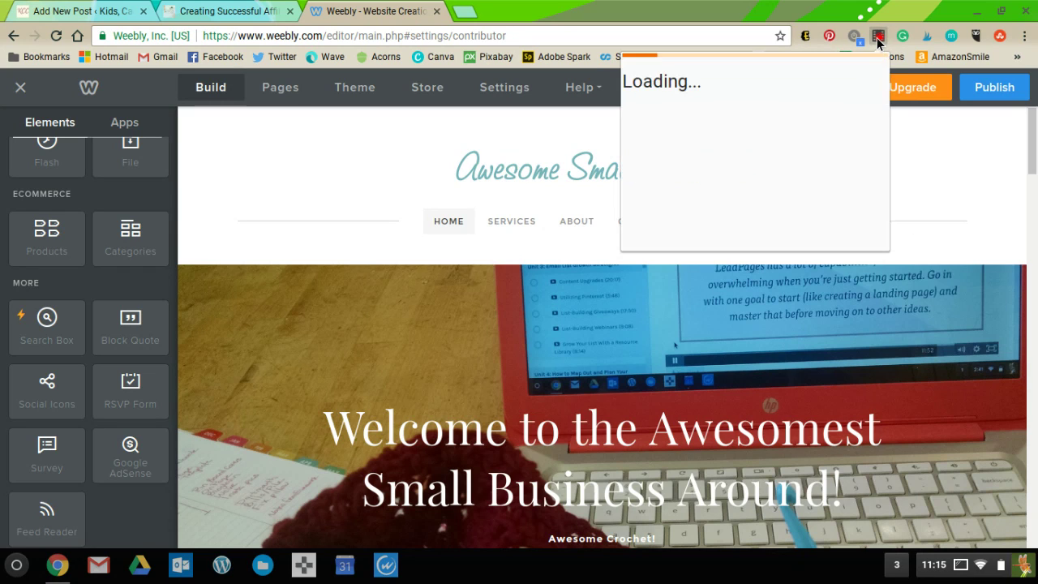